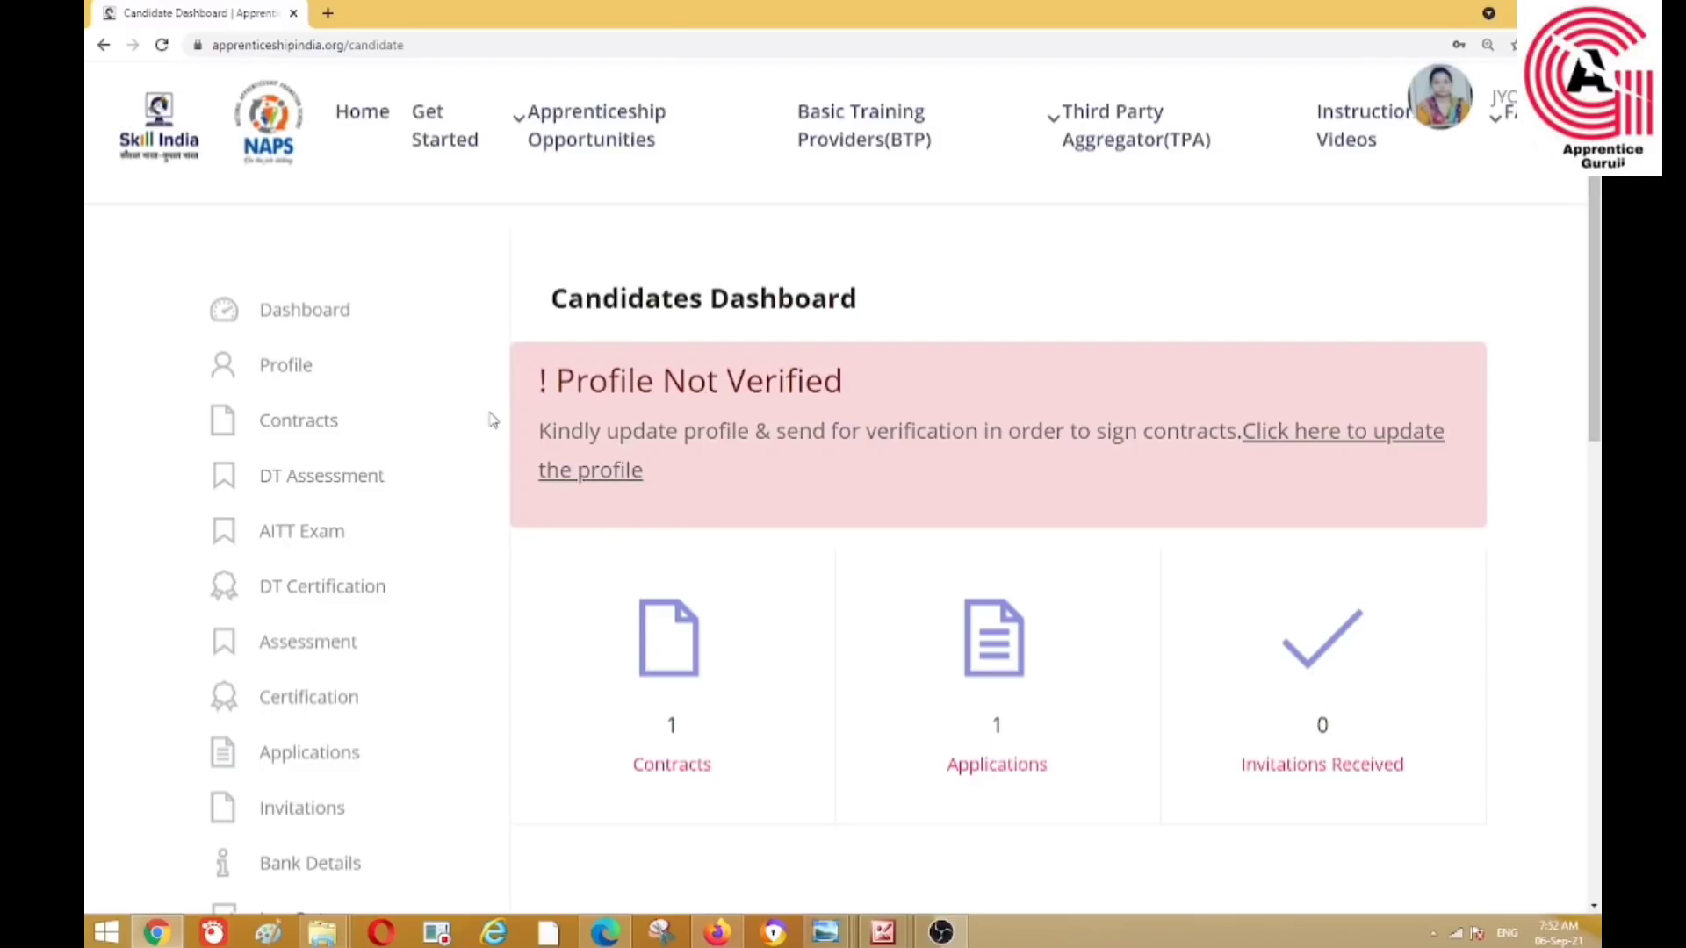
# Open the candidate's profile and review the verification notice and the About Me details.
pyautogui.click(285, 367)
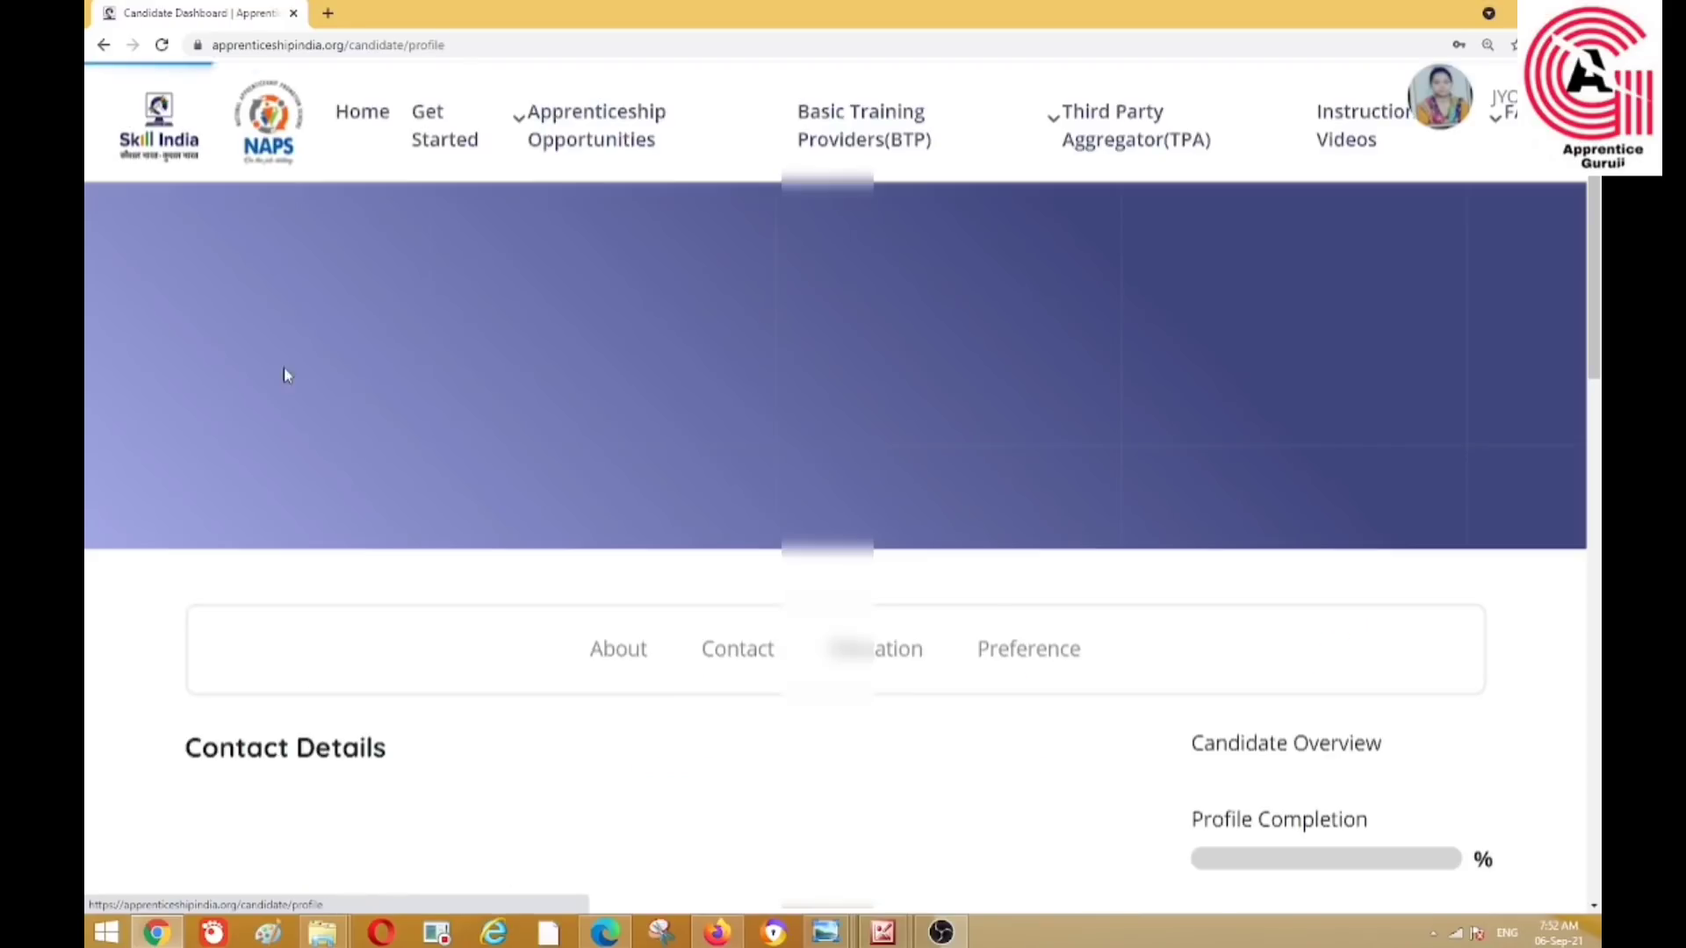
pyautogui.scroll(-4, 632, 583)
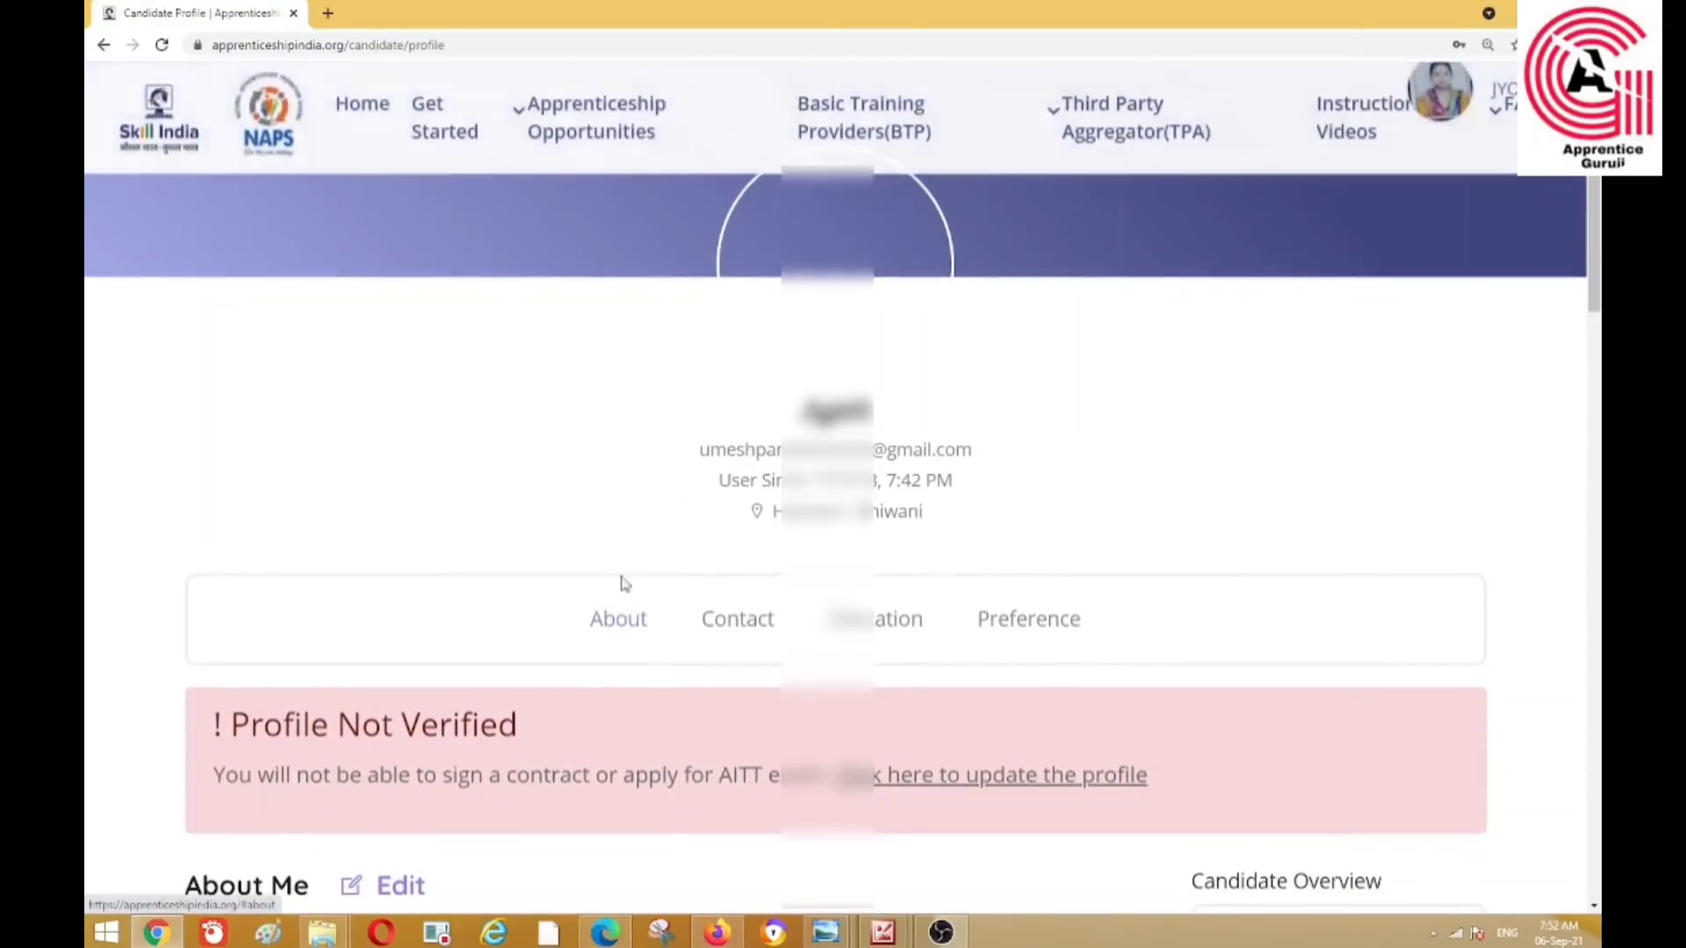
pyautogui.scroll(1, 654, 562)
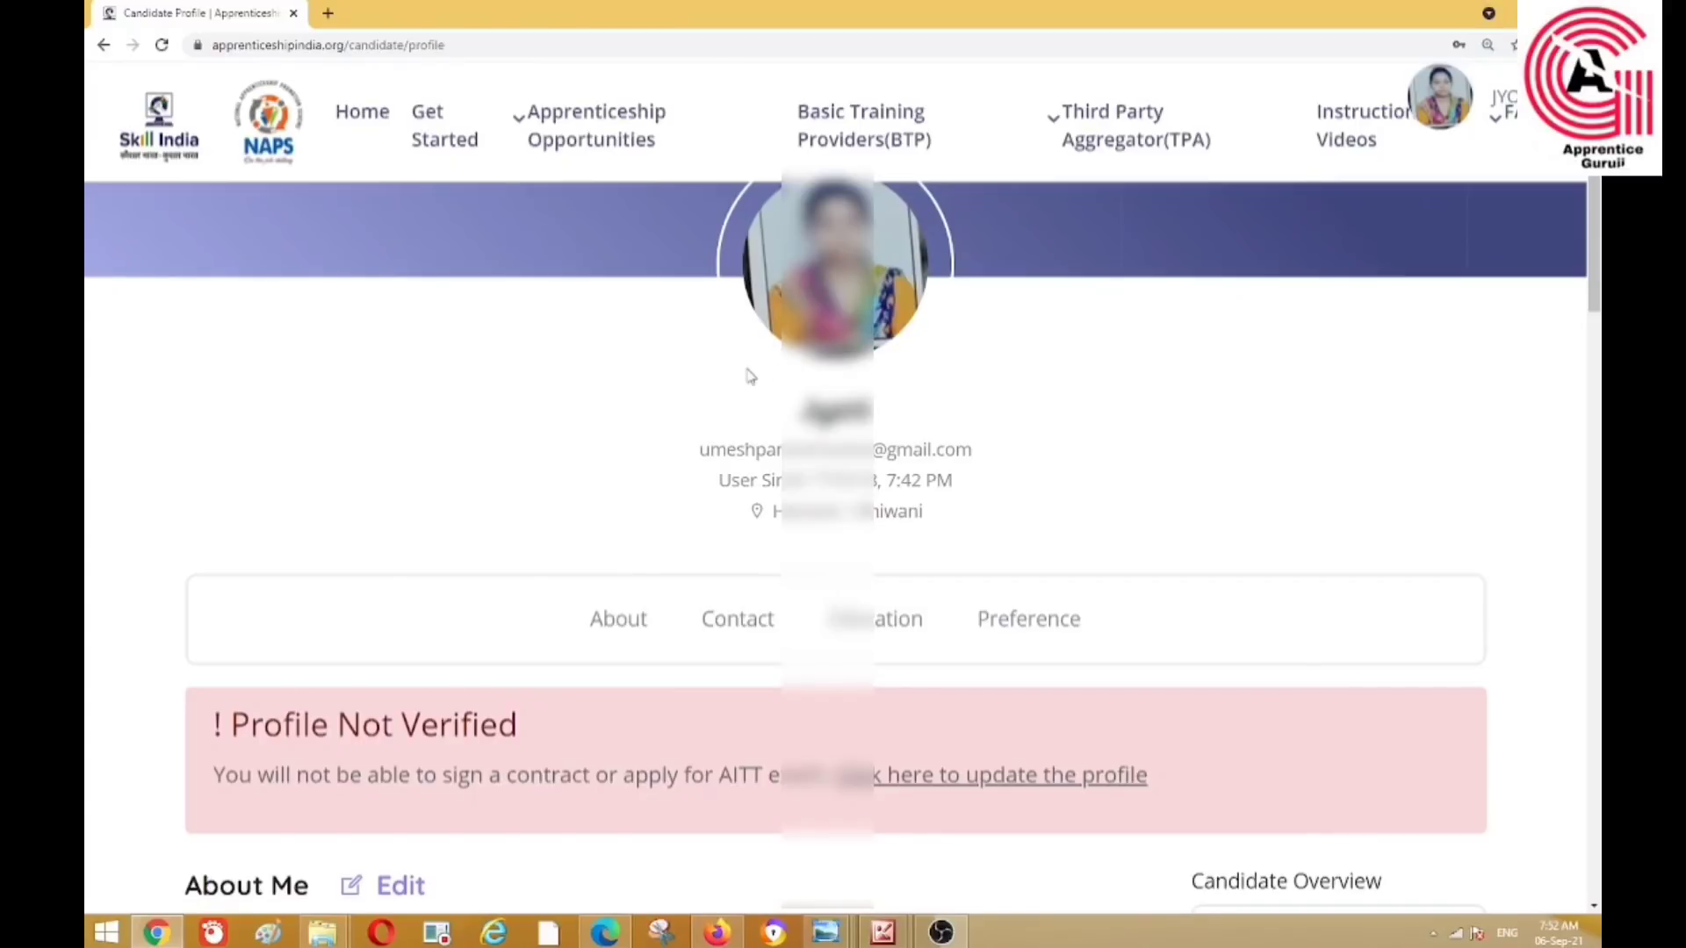
pyautogui.scroll(-3, 768, 456)
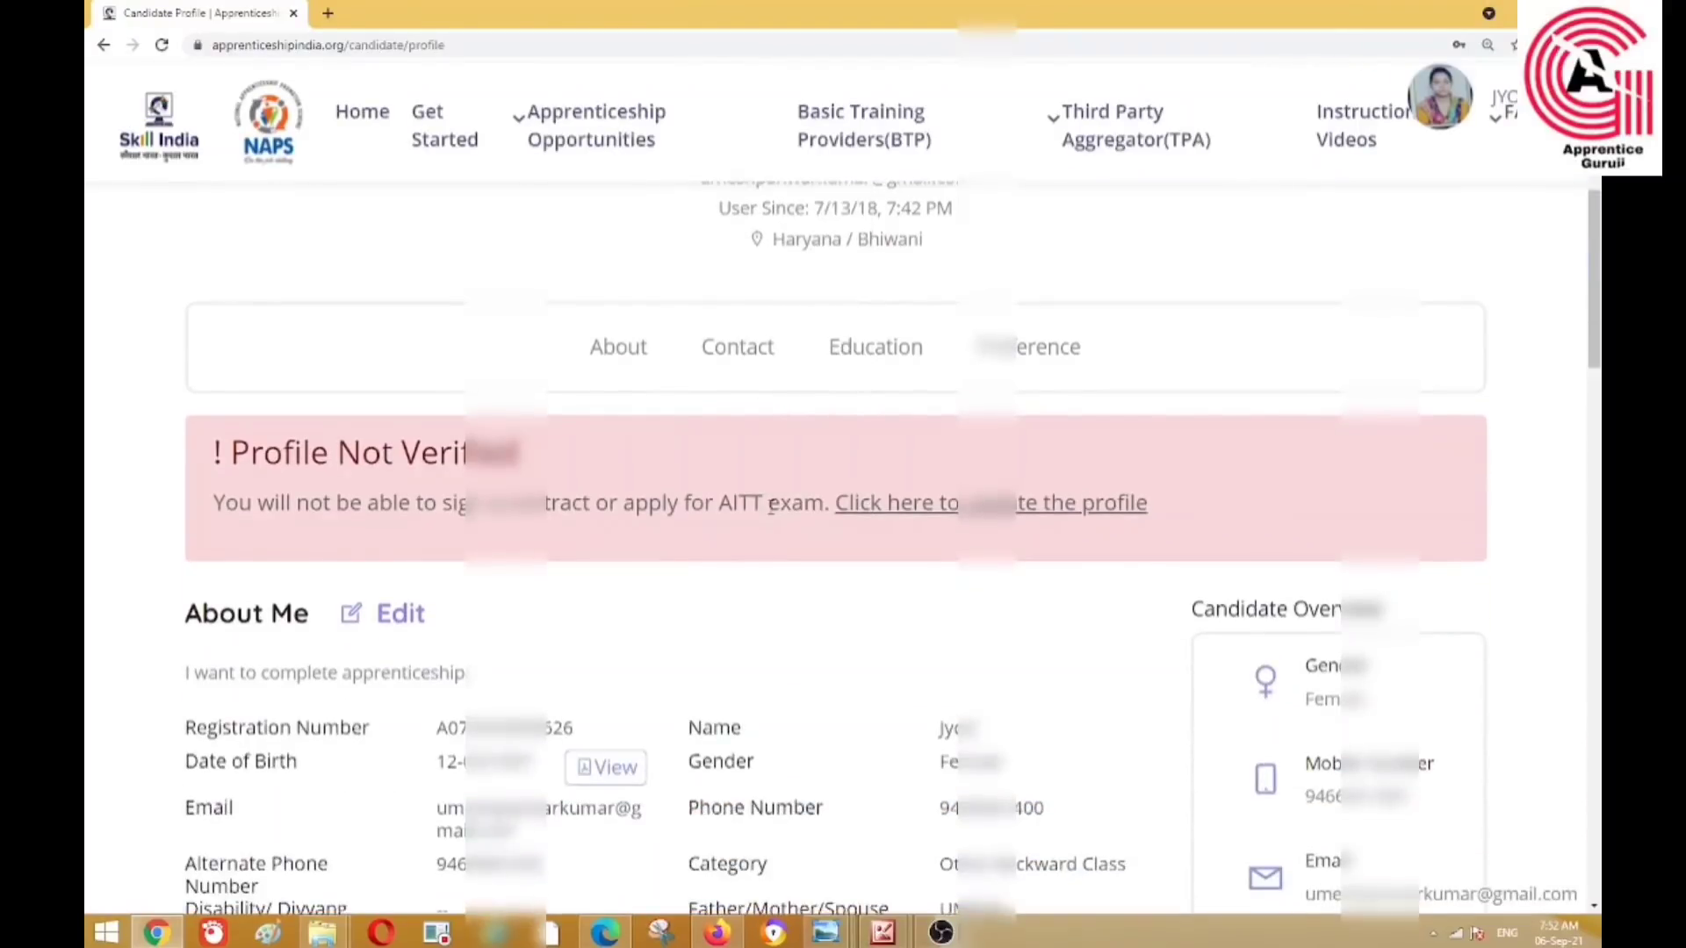
pyautogui.scroll(-4, 770, 504)
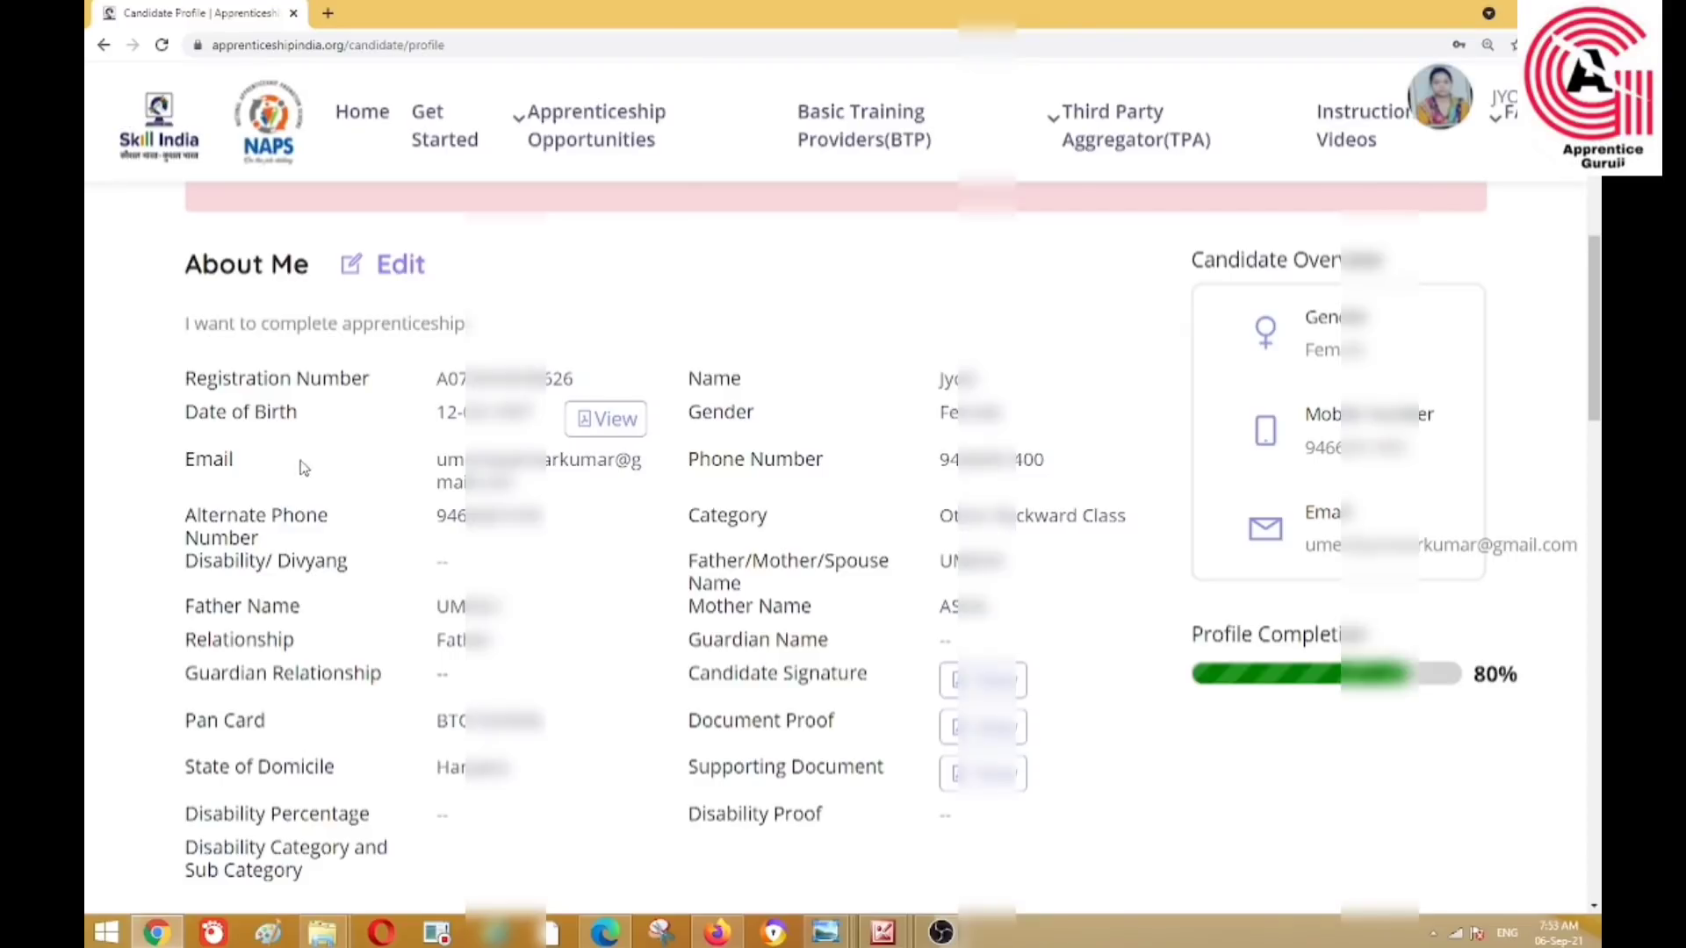
# View the uploaded date of birth document, look it over, and return to the candidate profile.
pyautogui.click(604, 421)
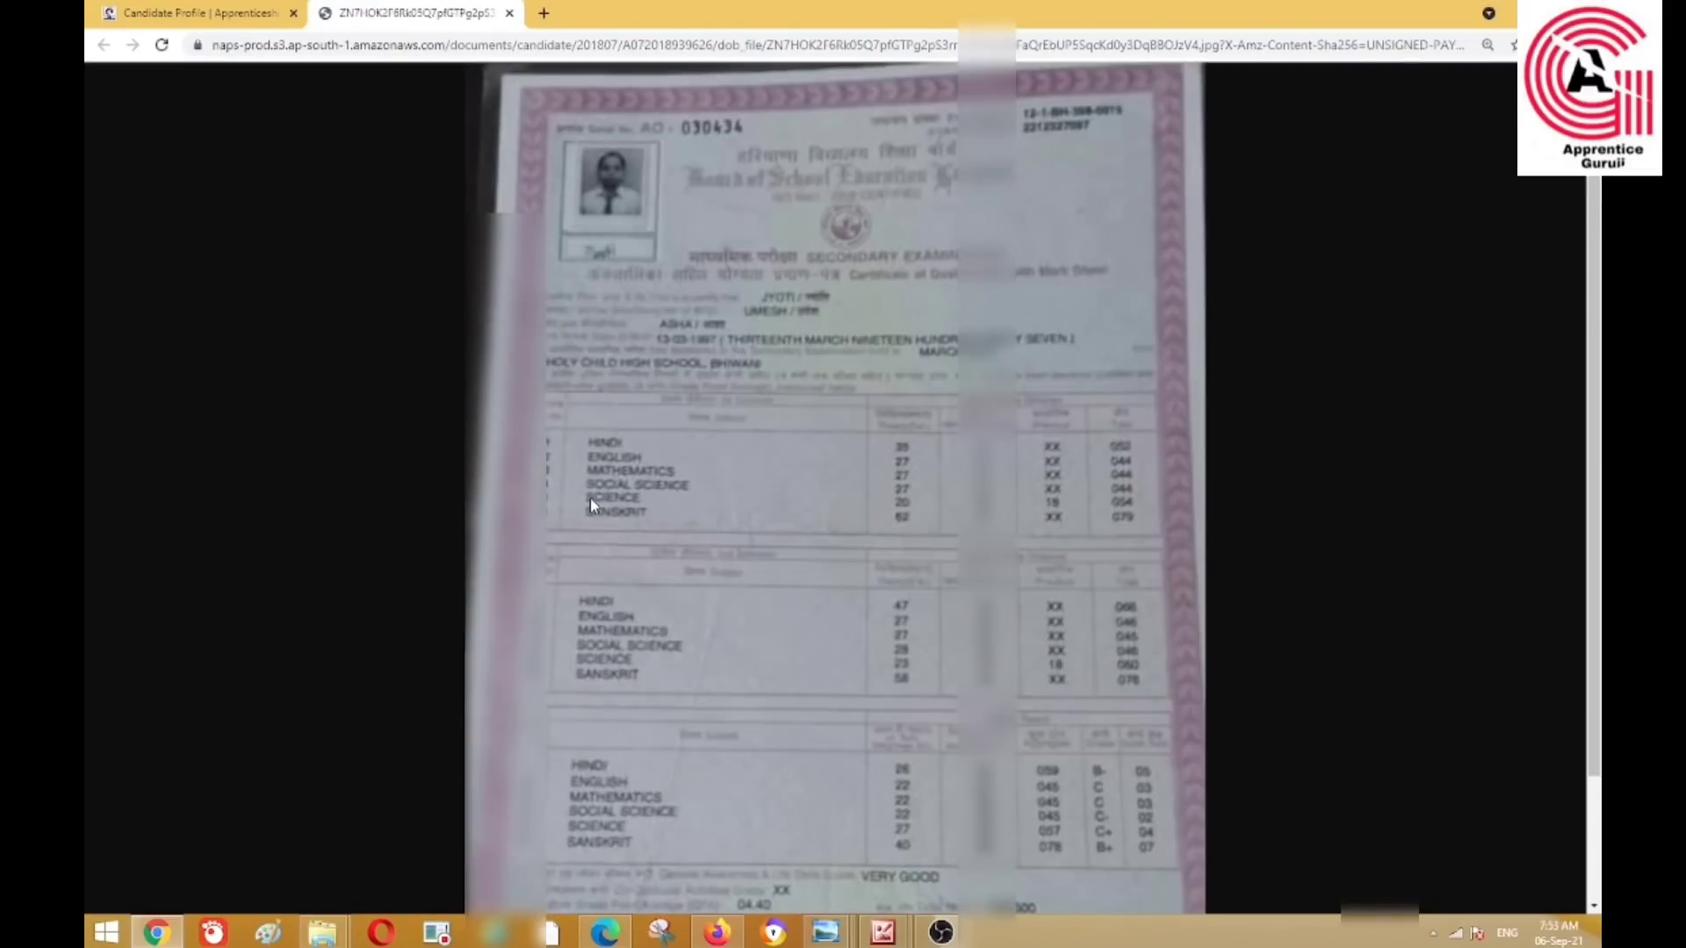
pyautogui.scroll(-2, 590, 497)
pyautogui.scroll(2, 590, 500)
pyautogui.click(220, 15)
# Review the remaining personal details, document proofs and contact details down to the Education section of the profile.
pyautogui.scroll(-2, 624, 597)
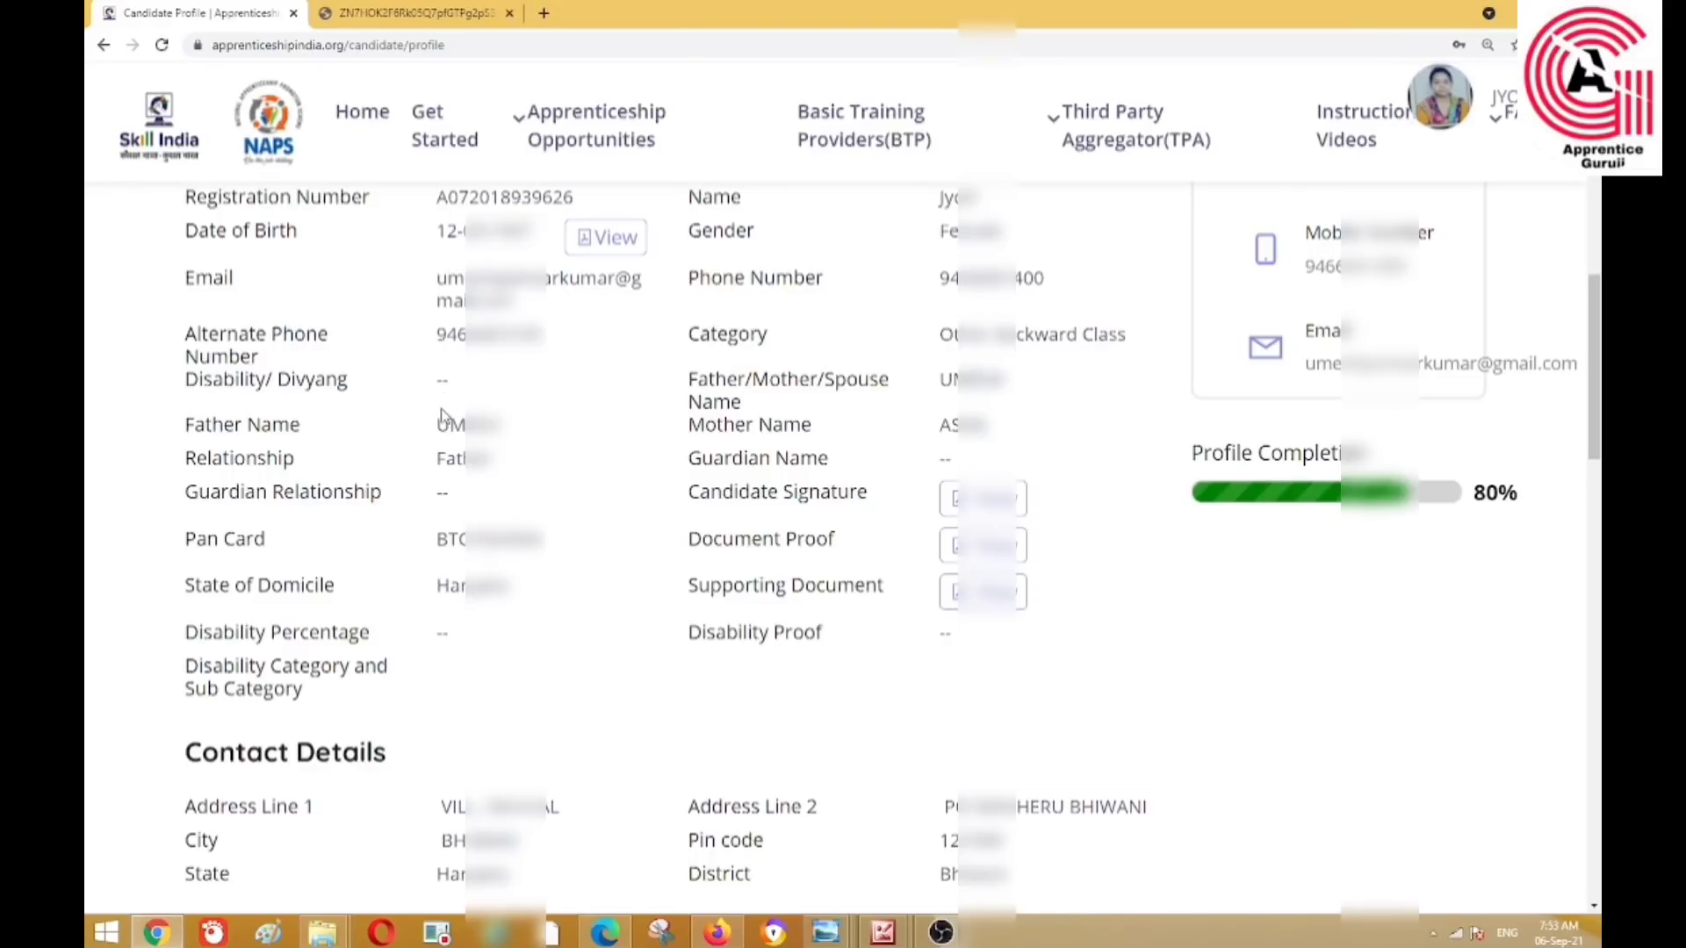
pyautogui.scroll(-1, 593, 439)
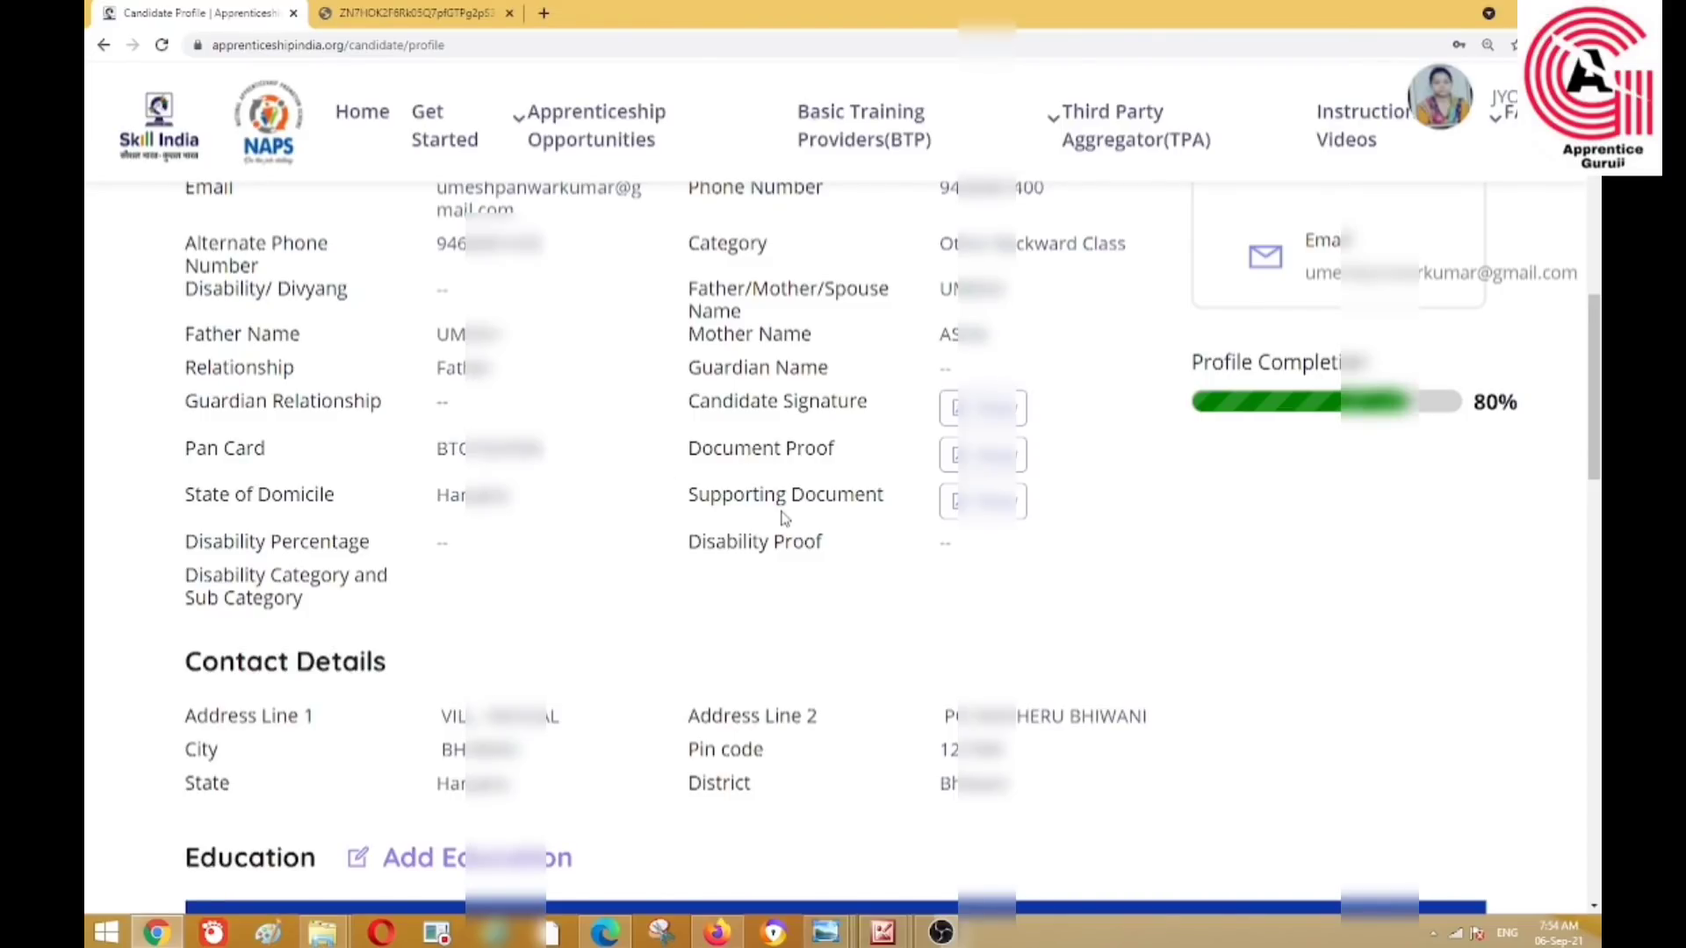
pyautogui.scroll(-1, 782, 515)
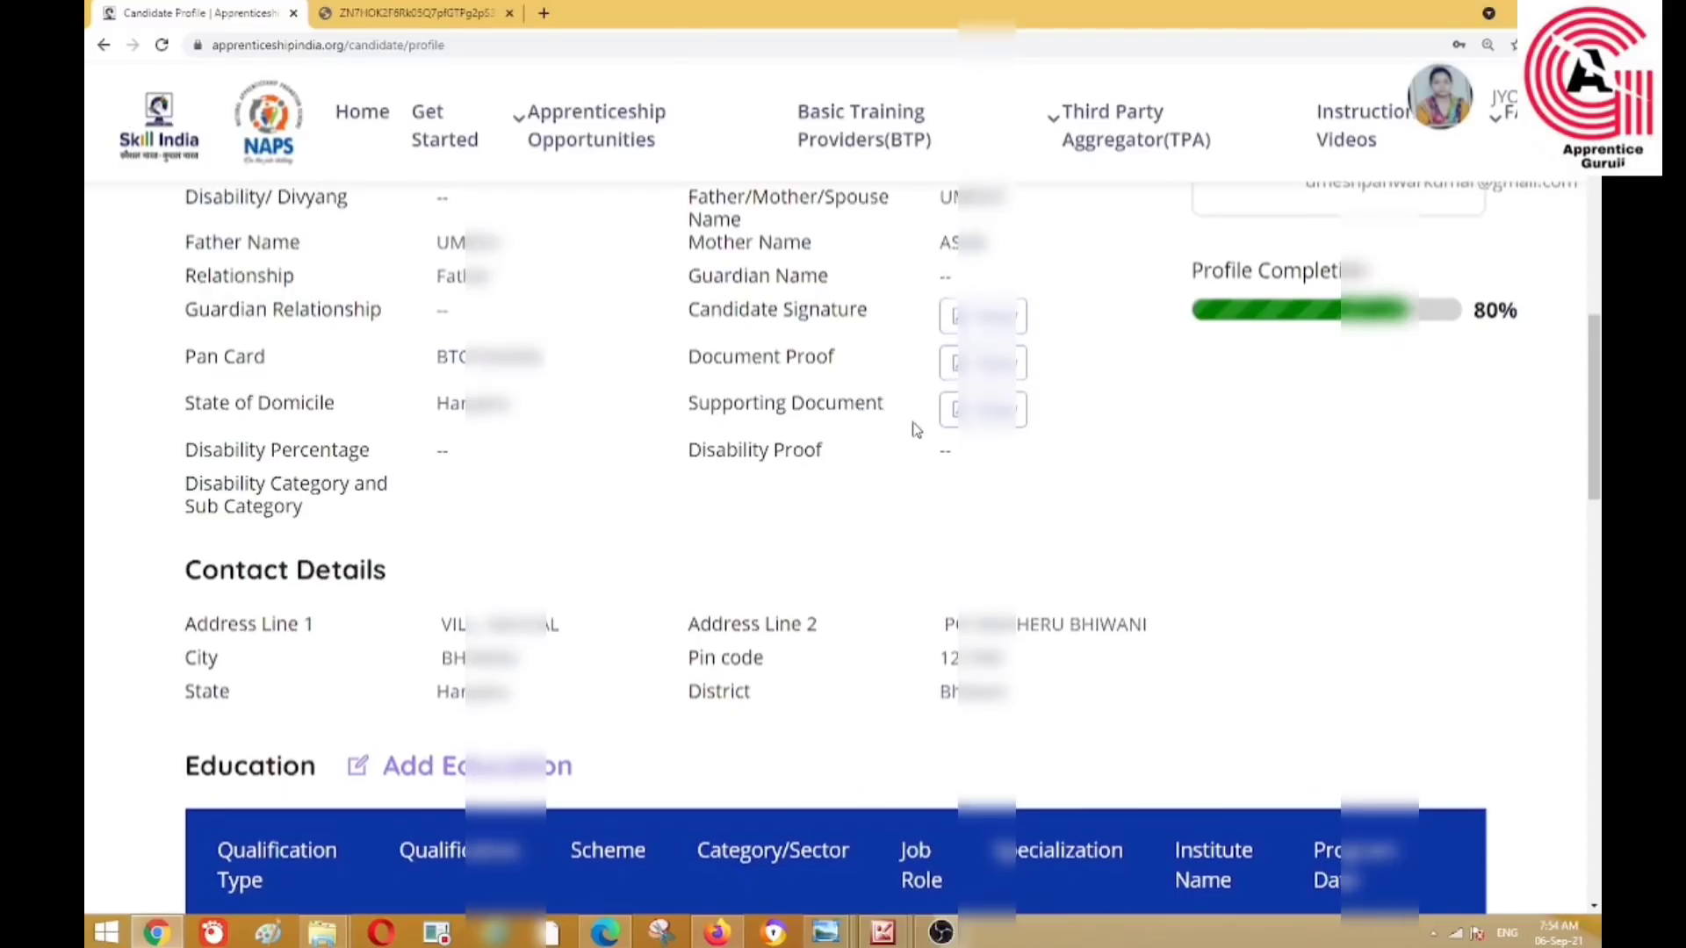
pyautogui.scroll(-5, 913, 429)
pyautogui.scroll(1, 871, 446)
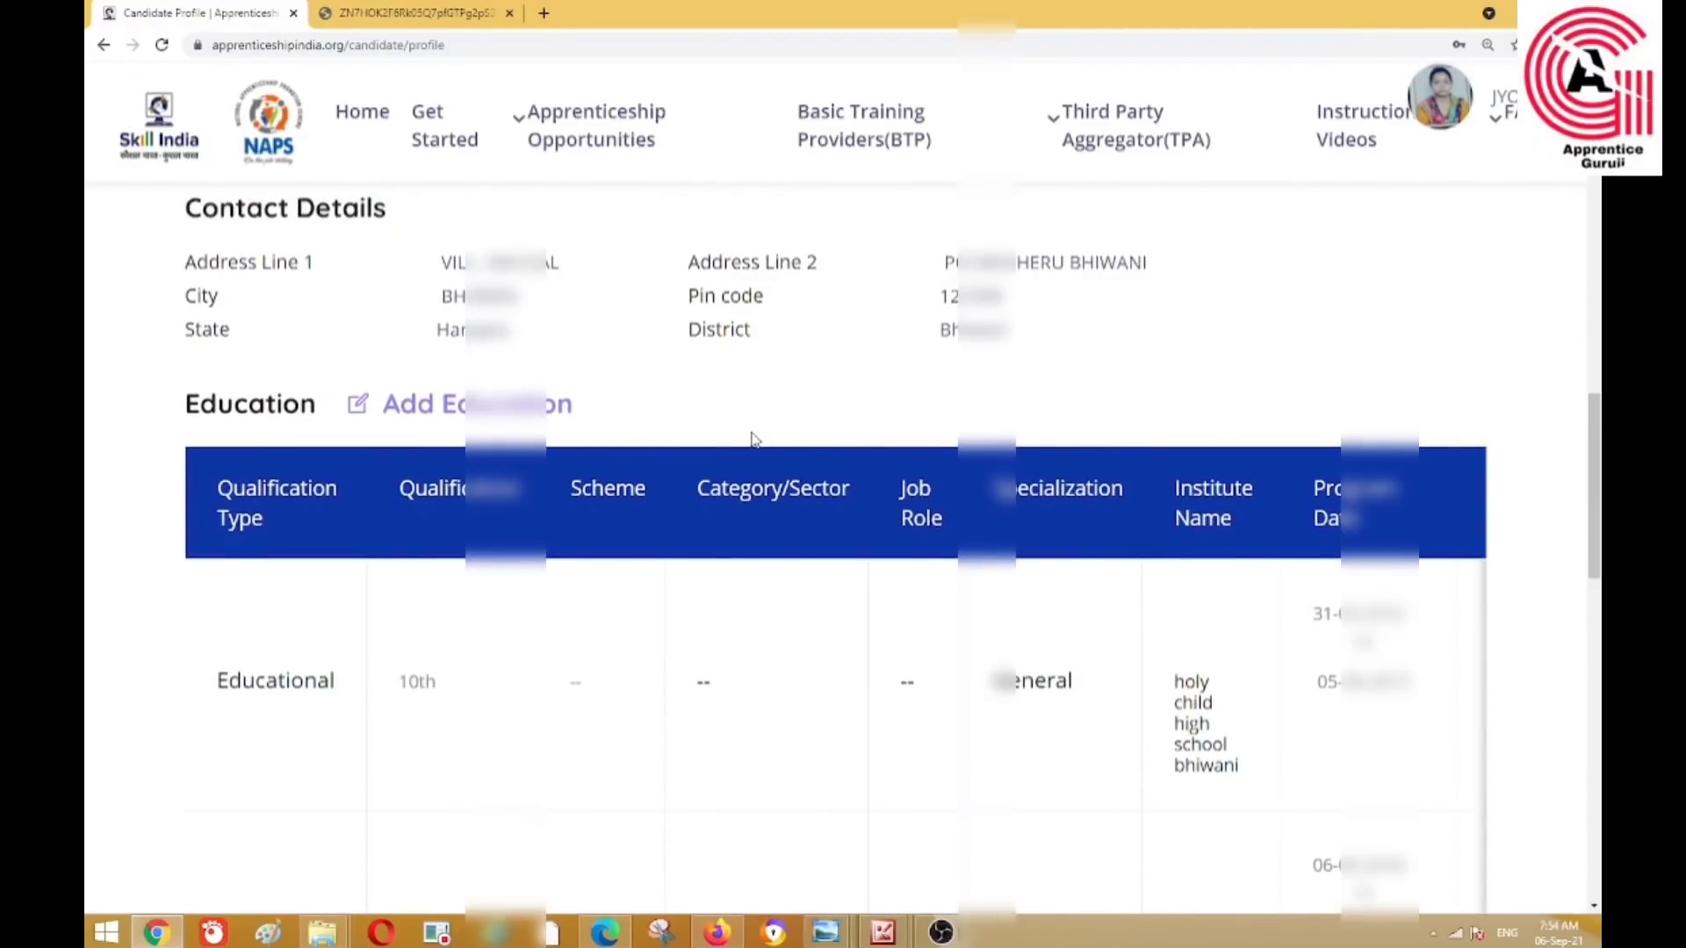
# Delete the 10th educational qualification from the Education table.
pyautogui.scroll(-3, 753, 439)
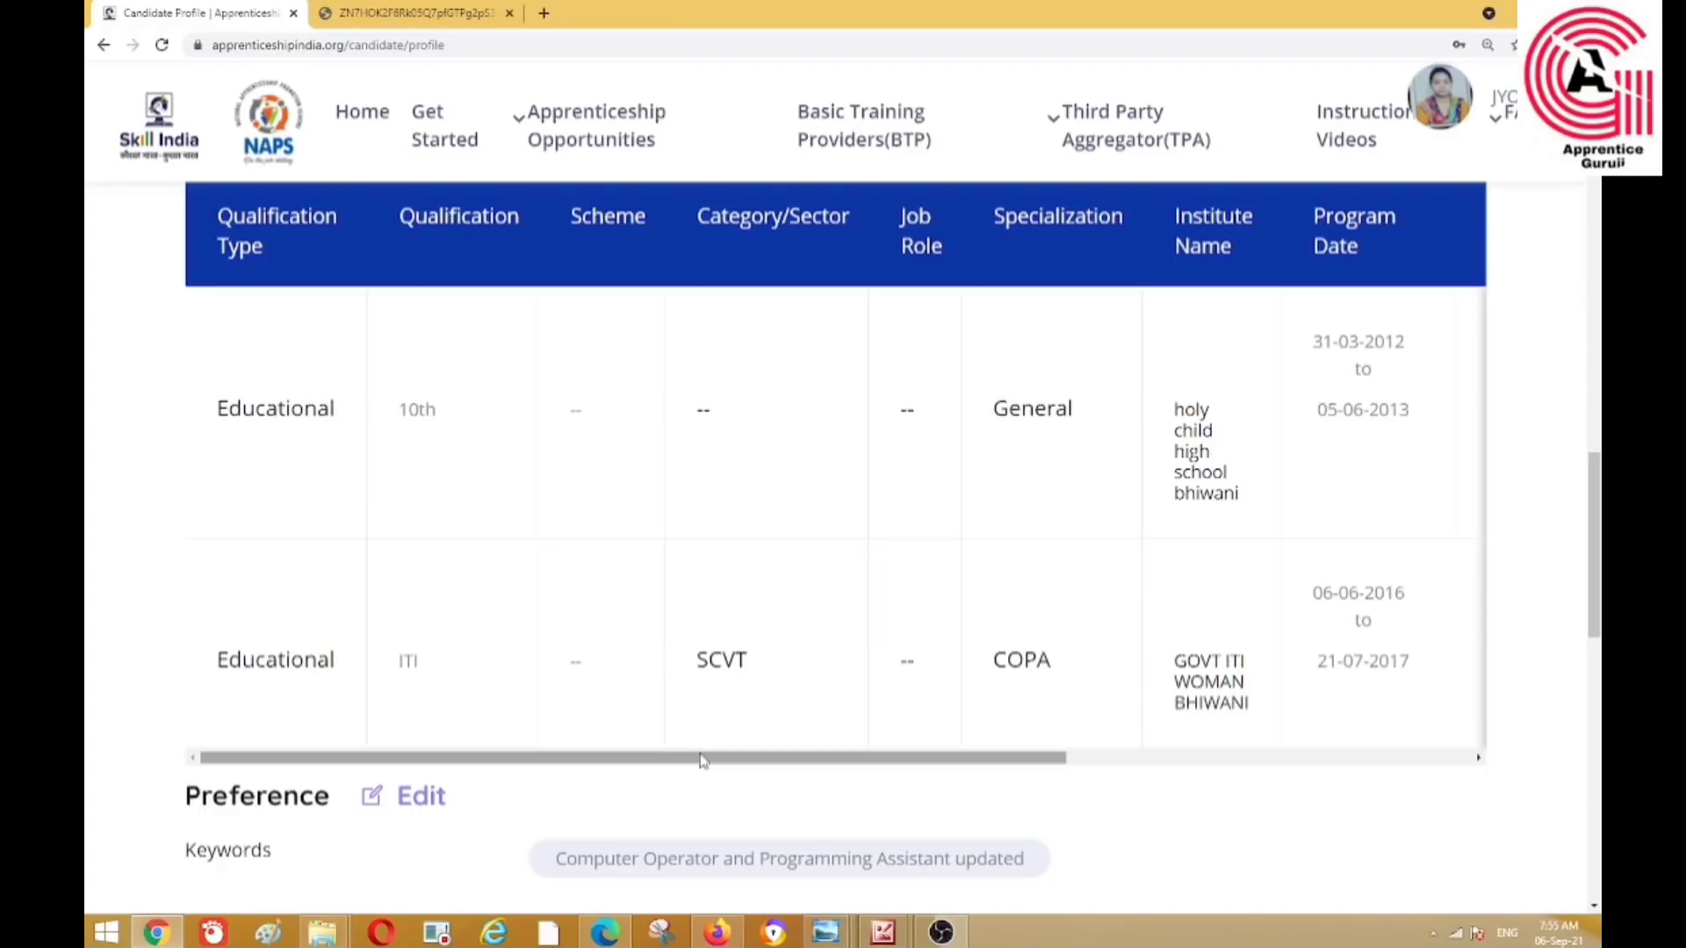
pyautogui.moveTo(703, 760); pyautogui.dragTo(1188, 764)
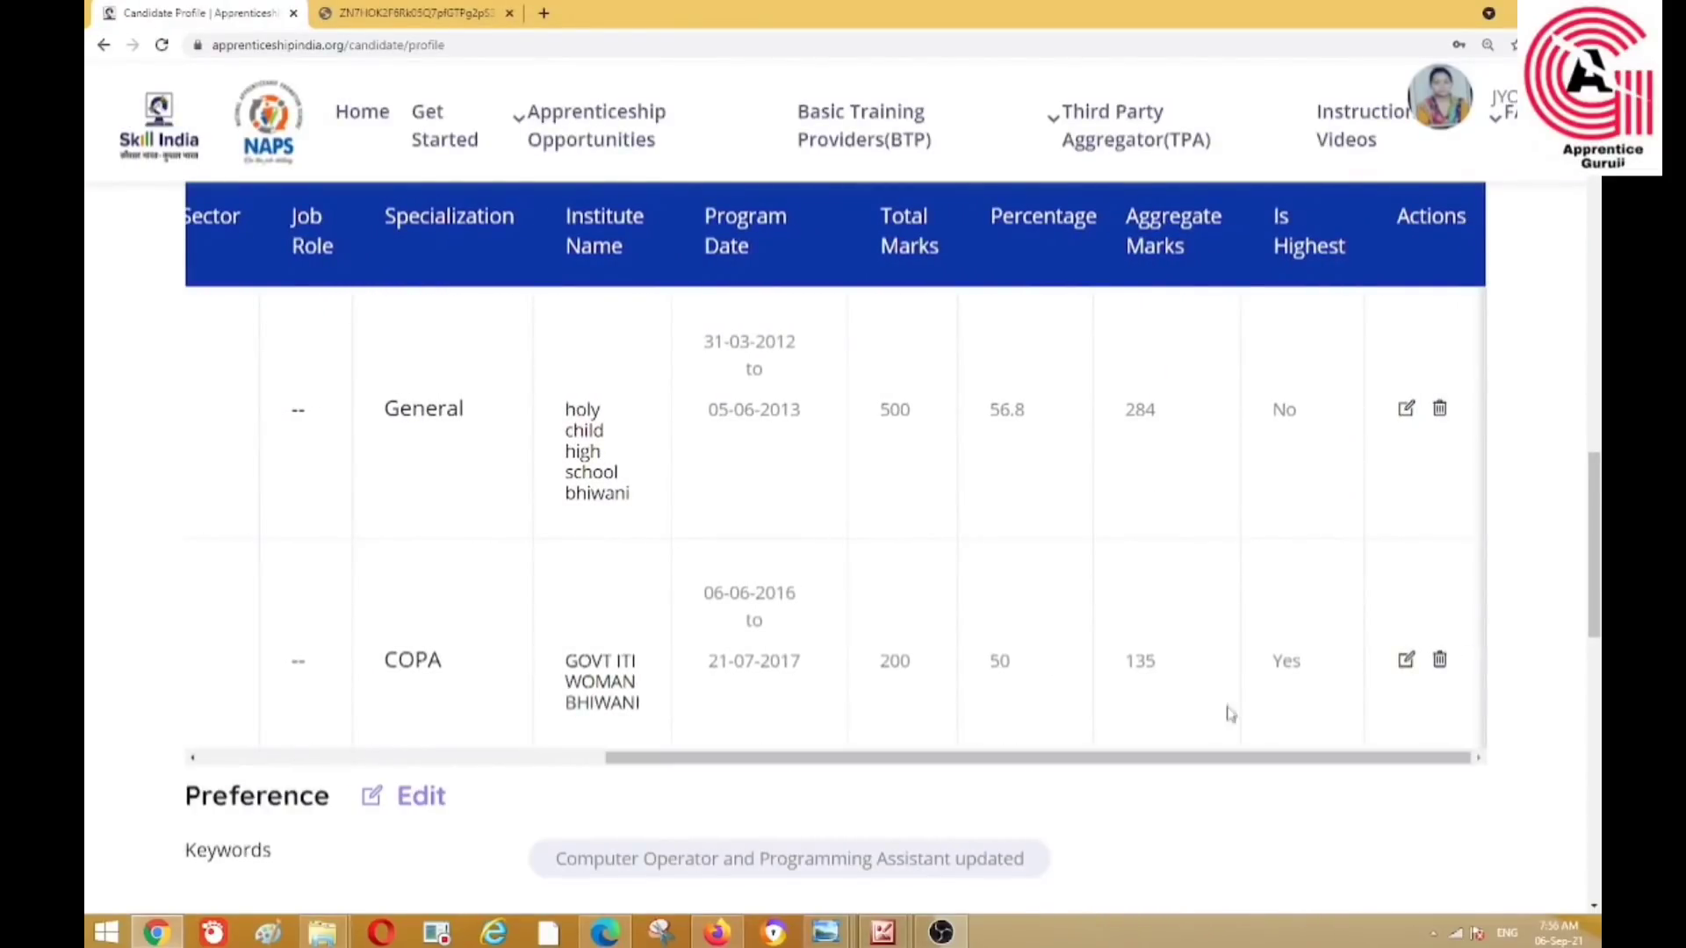
pyautogui.click(1440, 411)
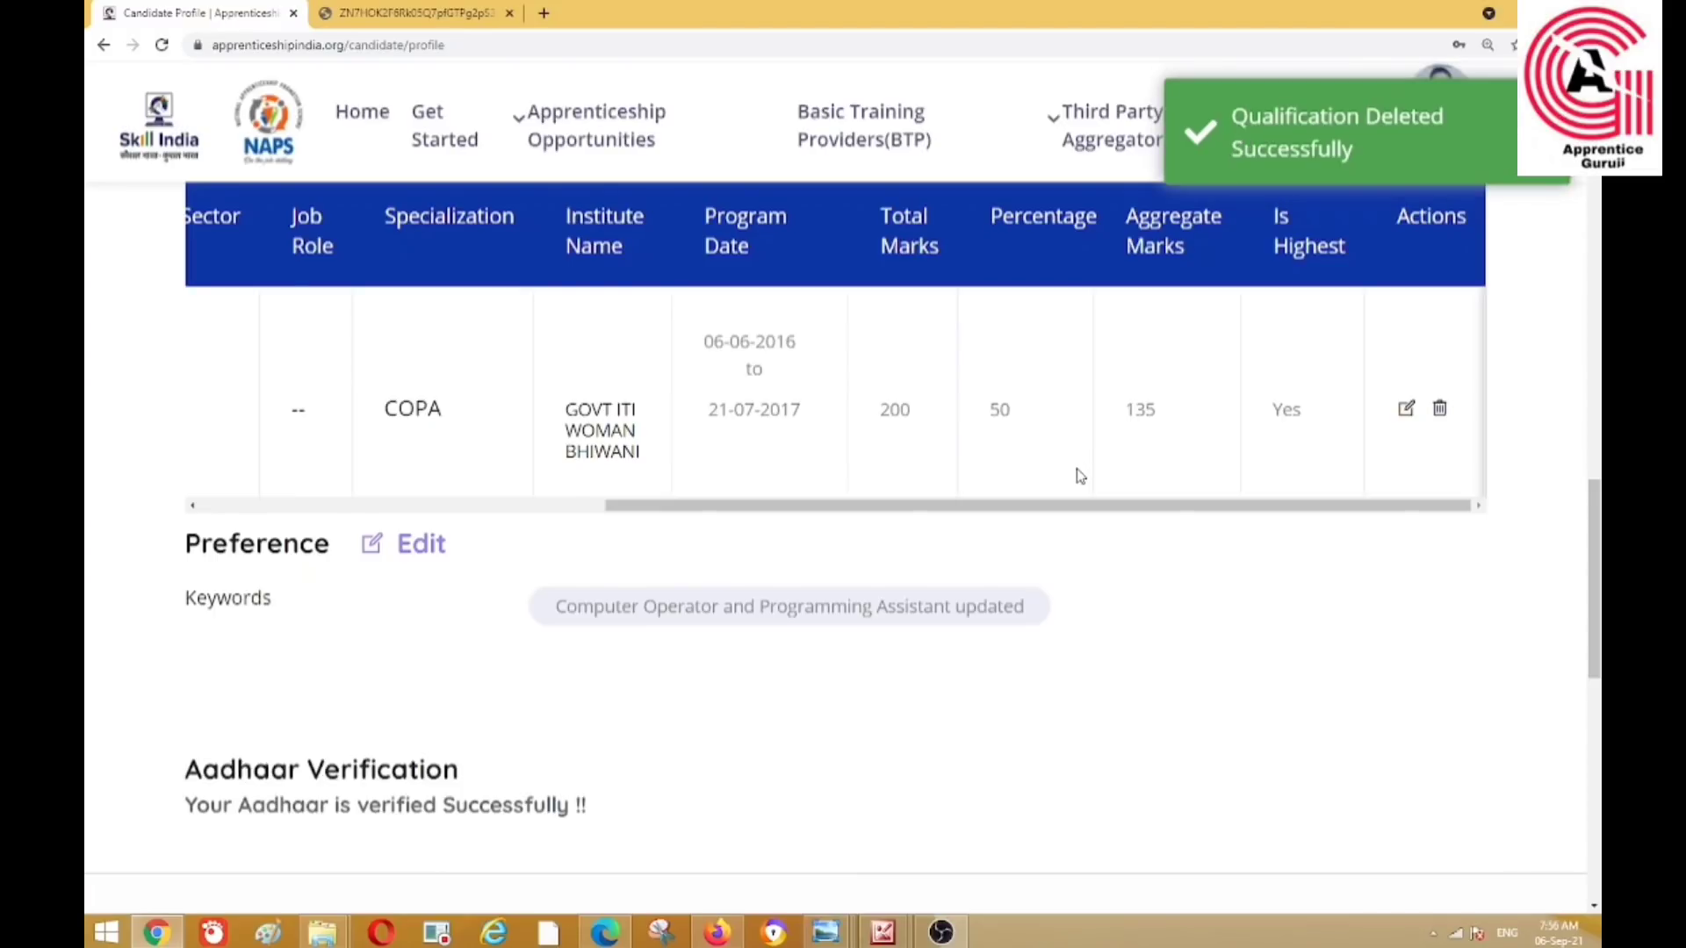
# Check the preference keywords and the Aadhaar verification section of the profile.
pyautogui.scroll(-1, 989, 515)
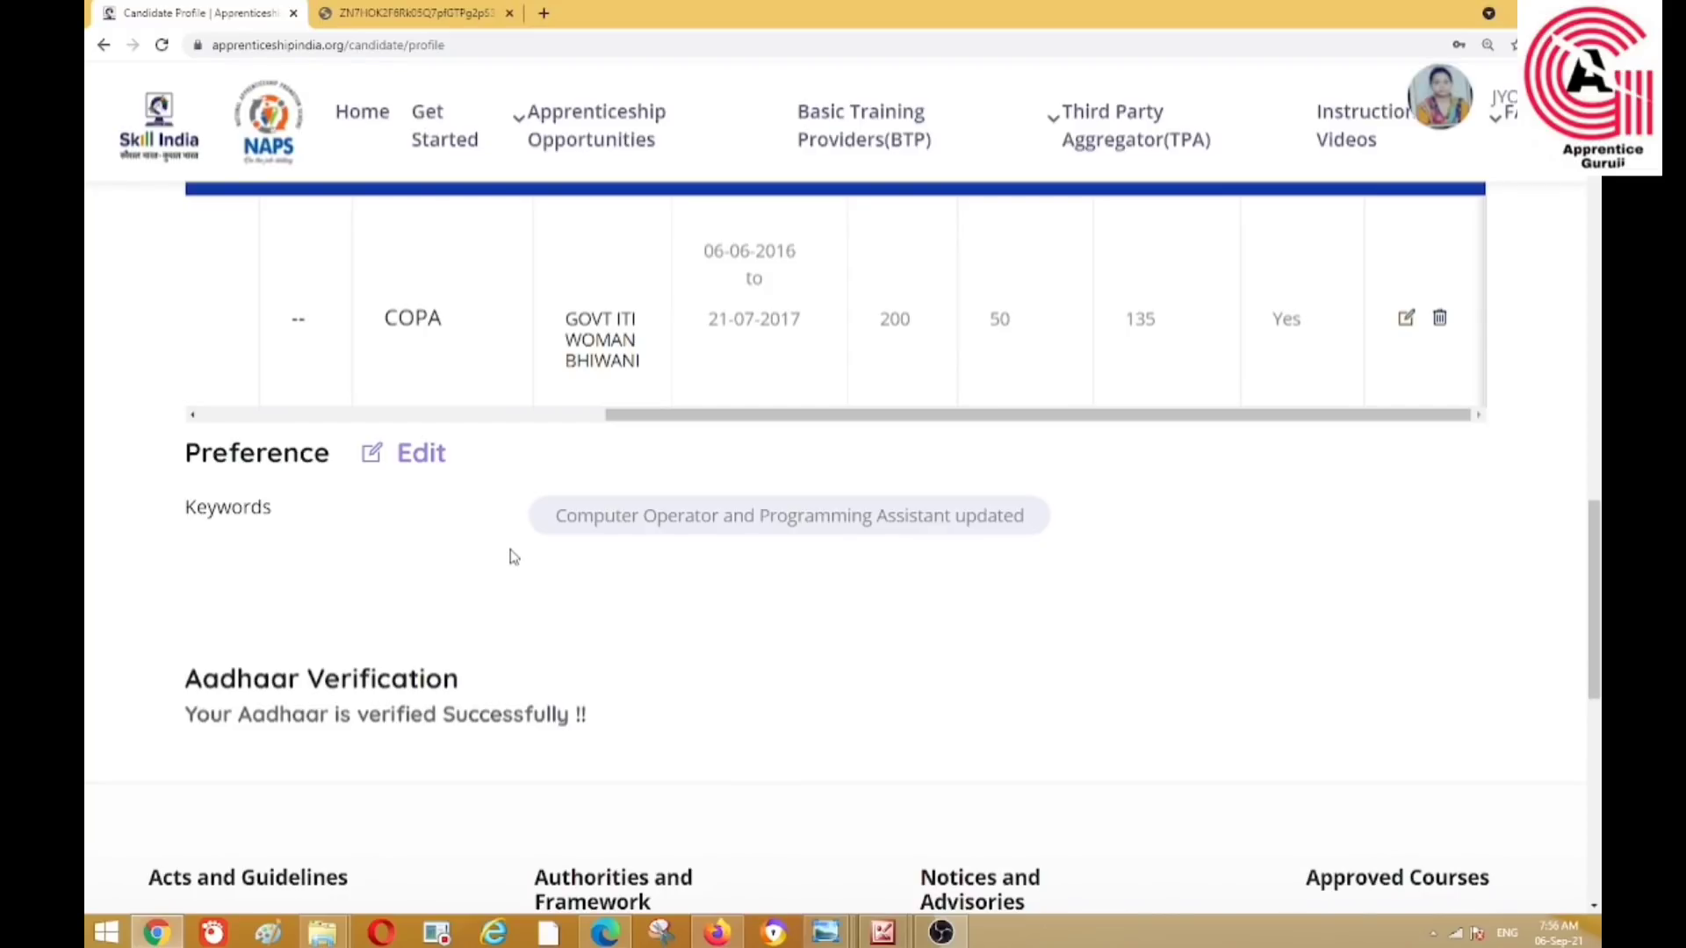
pyautogui.scroll(-4, 514, 556)
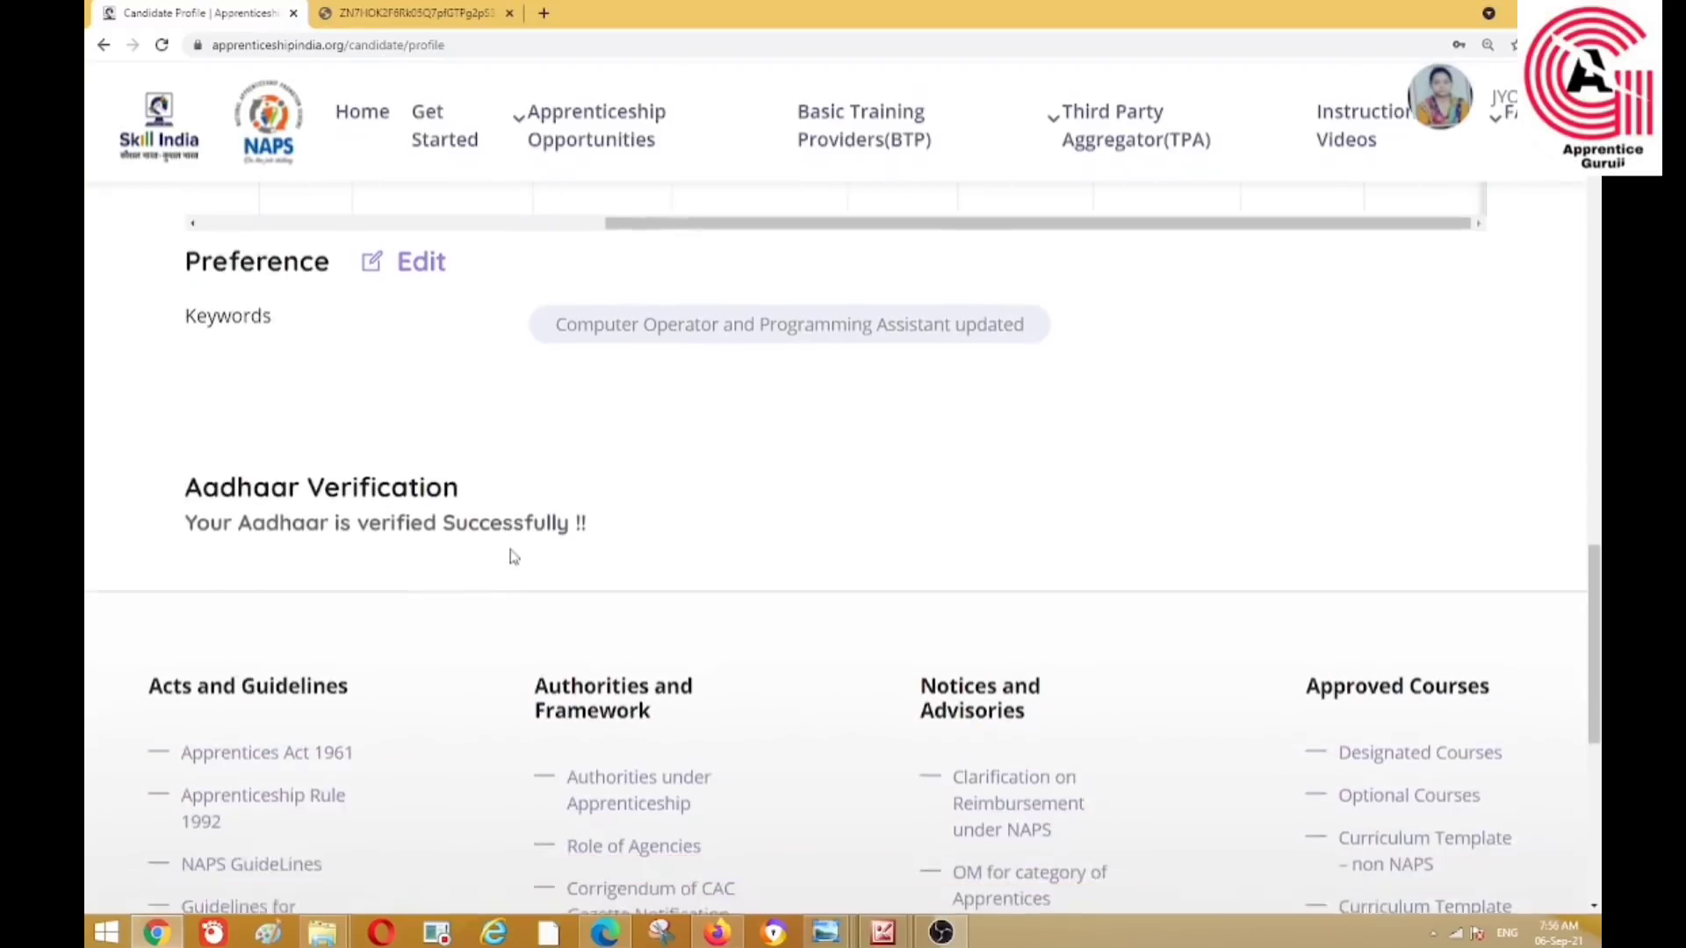
pyautogui.scroll(3, 513, 557)
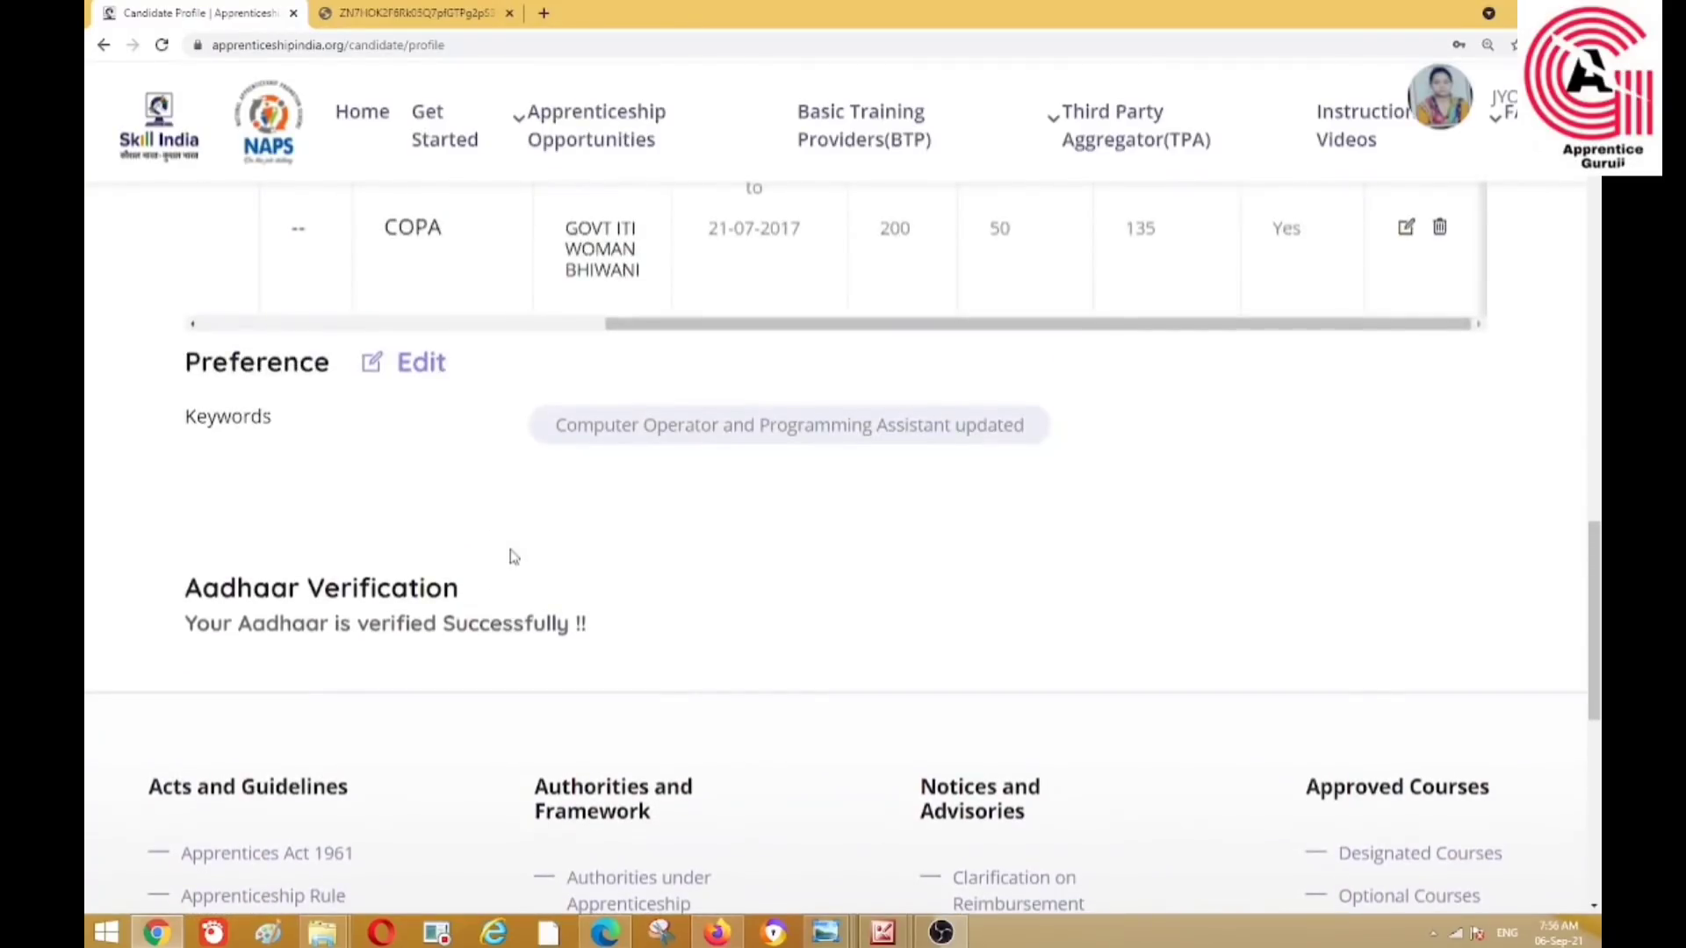
pyautogui.scroll(2, 514, 557)
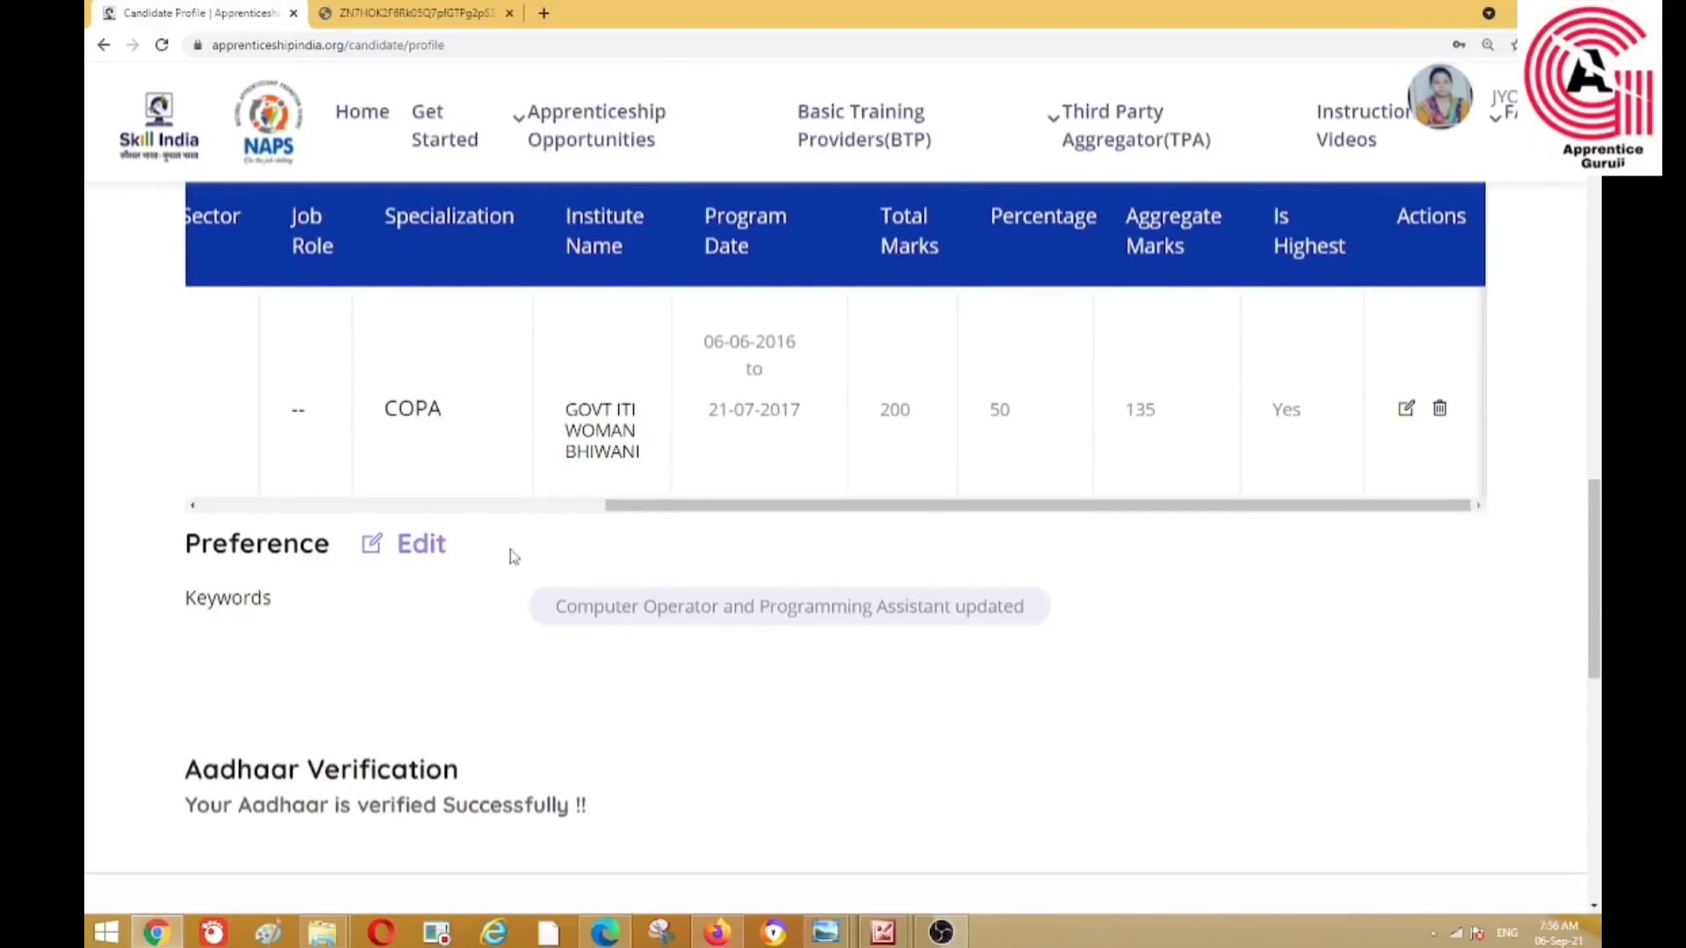
# Follow the link for updating the profile in the Profile Not Verified notice.
pyautogui.scroll(15, 514, 557)
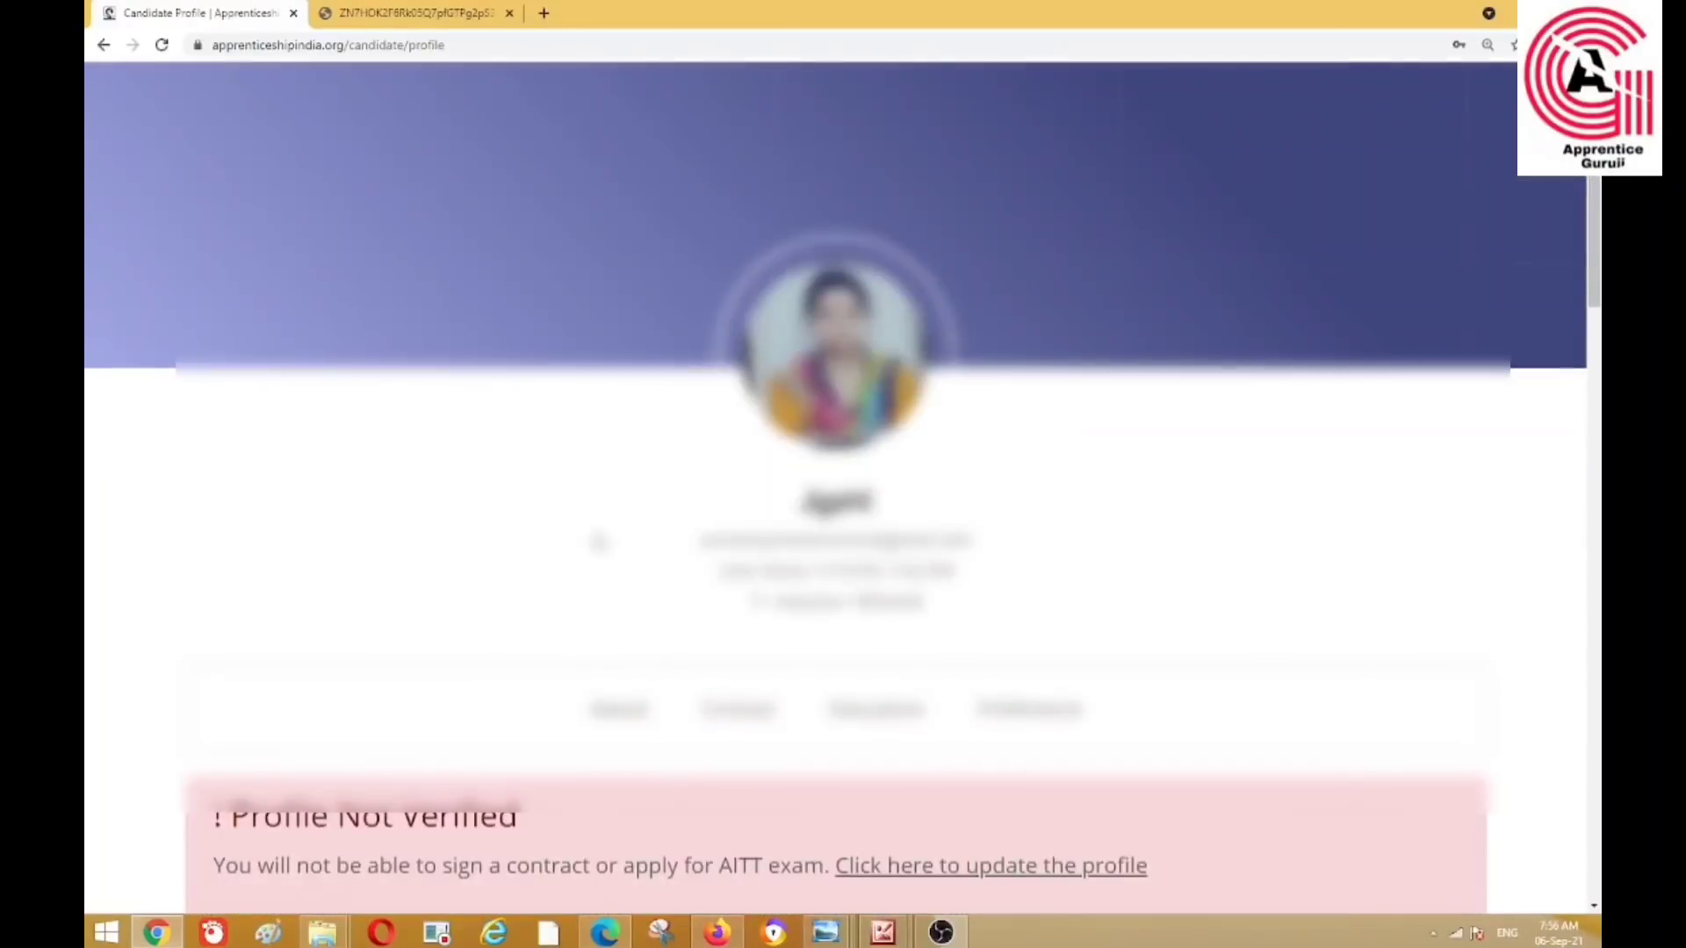
pyautogui.scroll(-4, 598, 541)
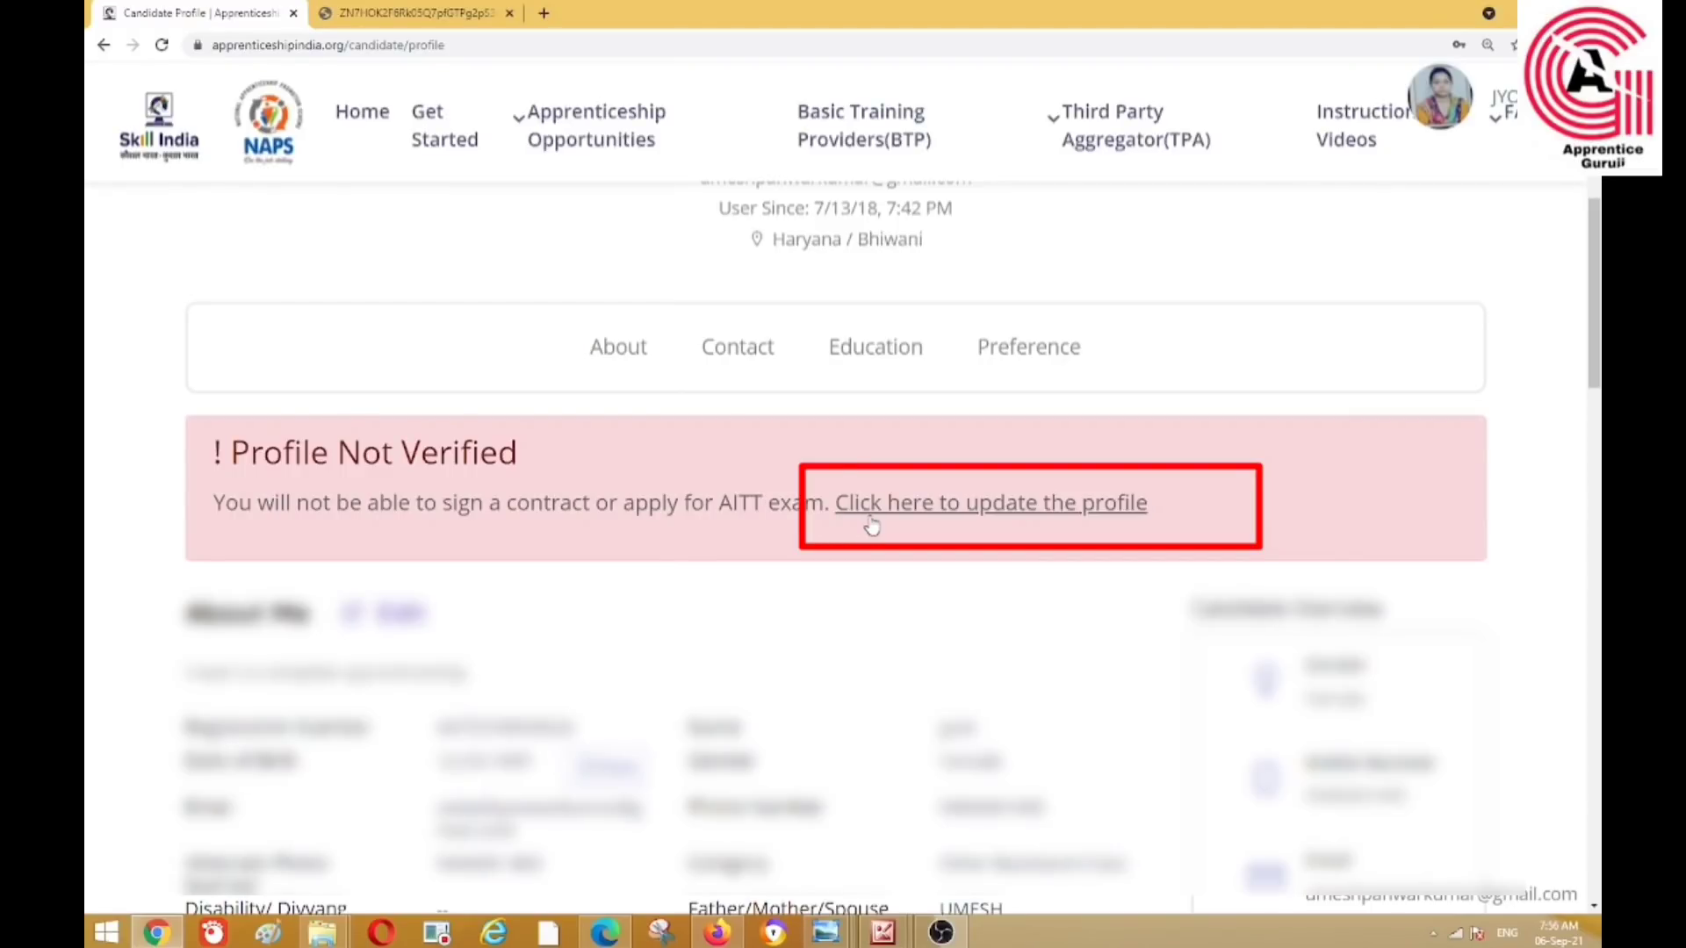
pyautogui.click(902, 517)
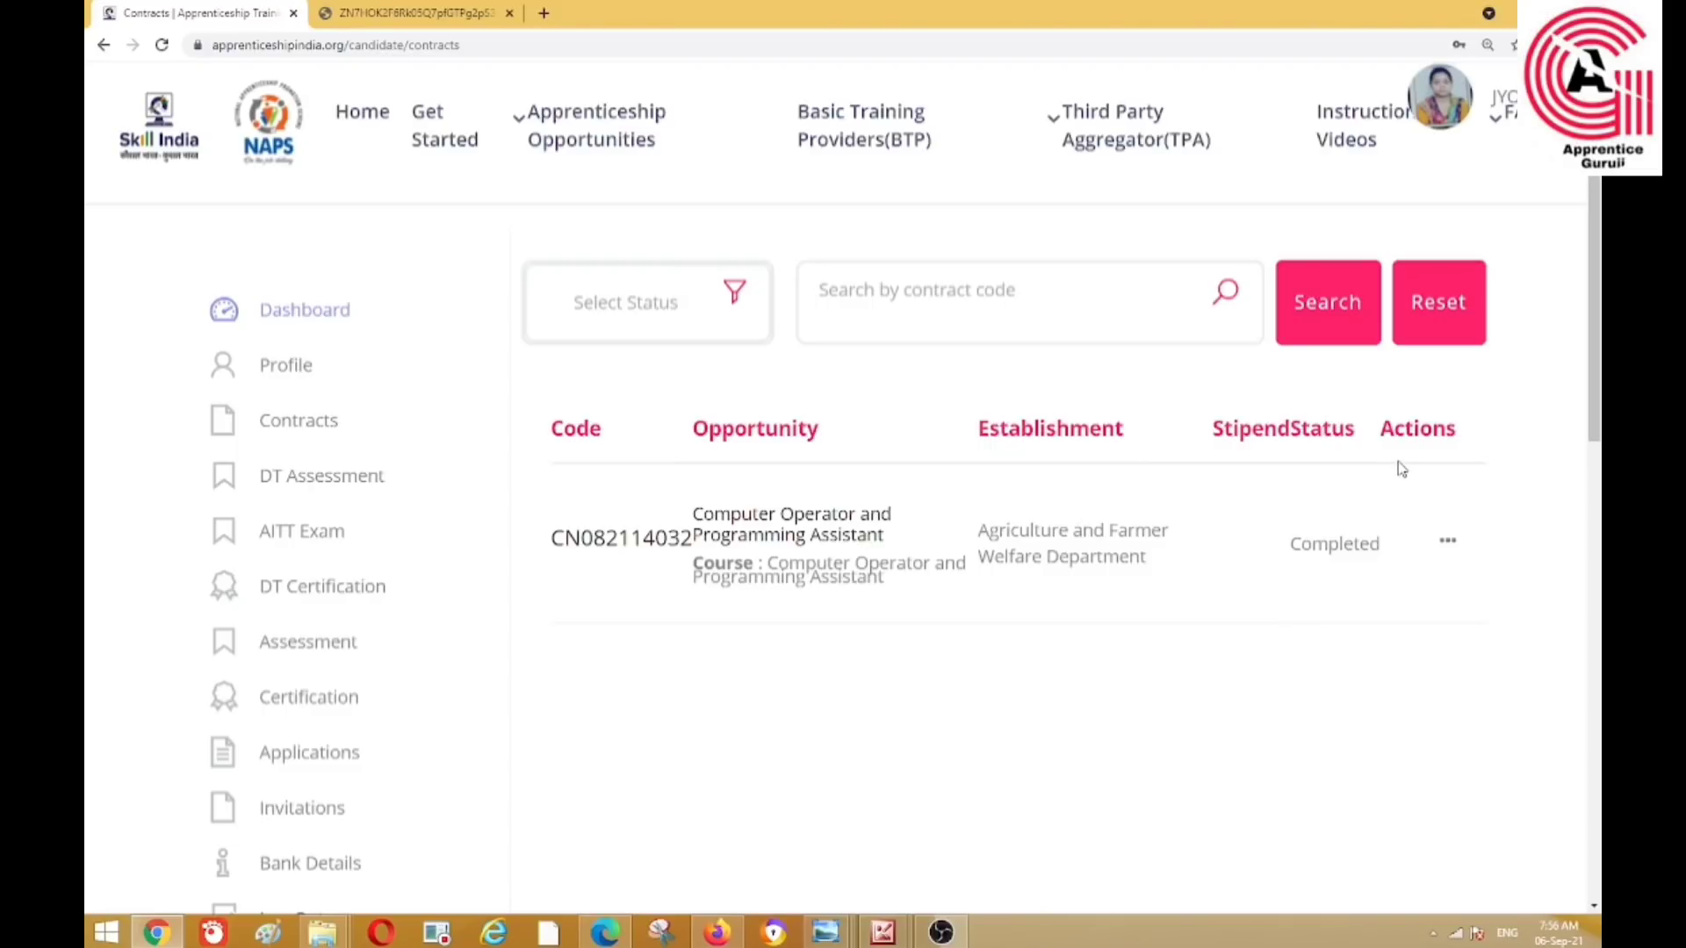
# Raise a profile request for the completed Computer Operator and Programming Assistant contract and choose to verify the profile.
pyautogui.click(1447, 542)
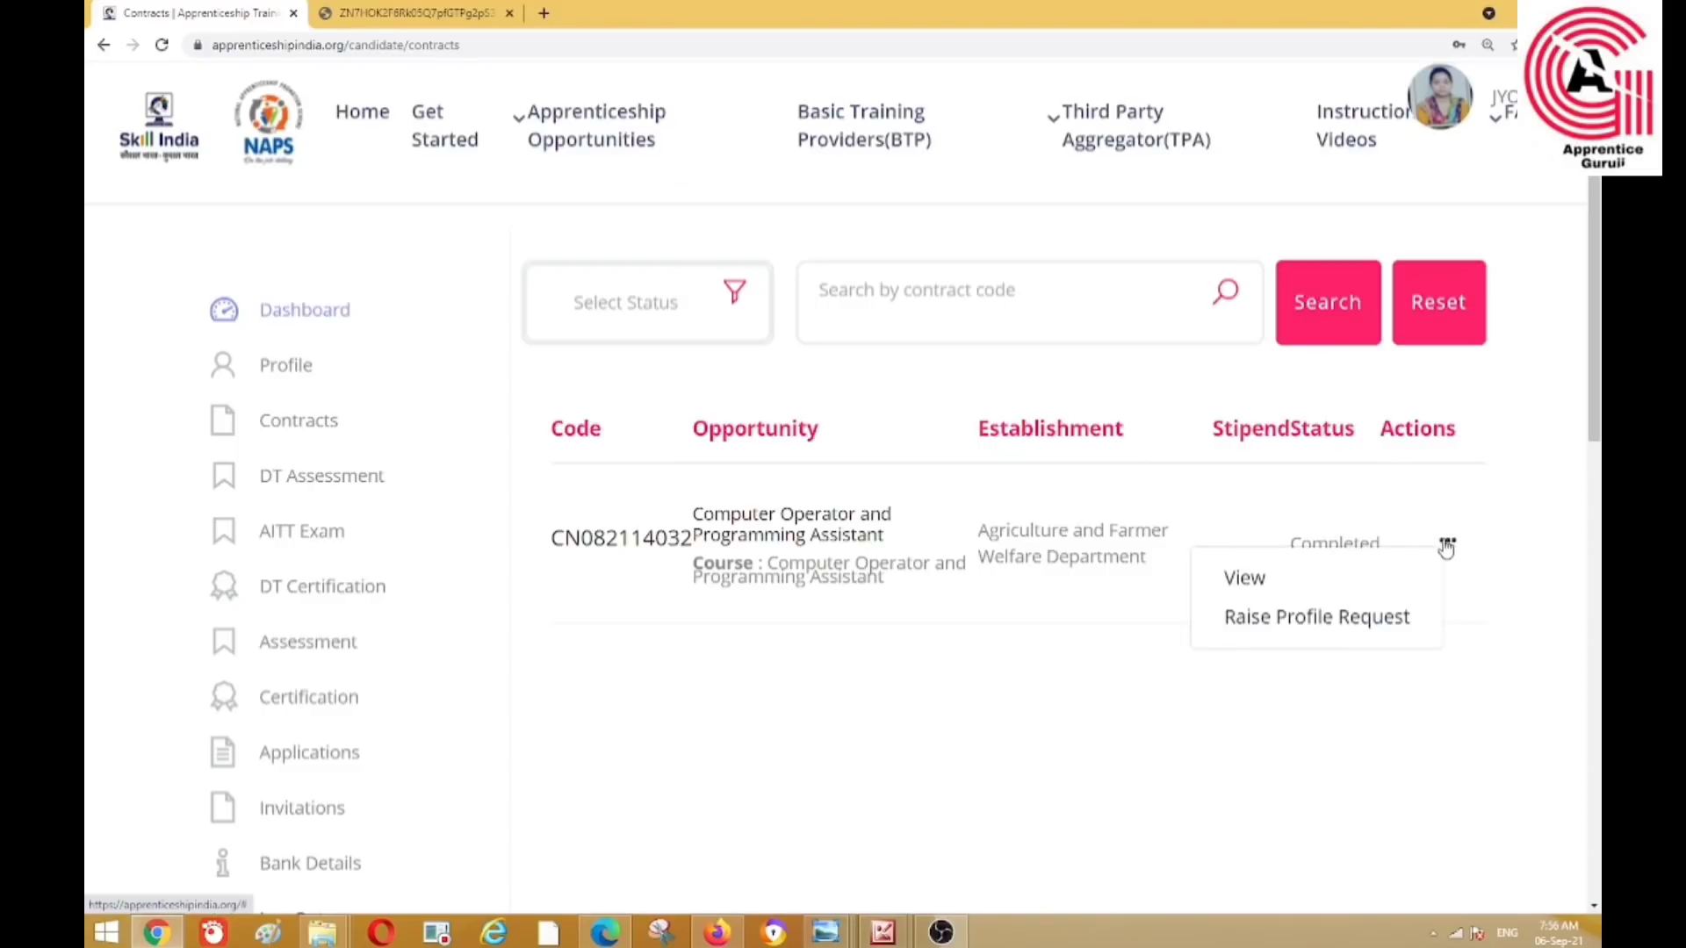
pyautogui.click(1282, 631)
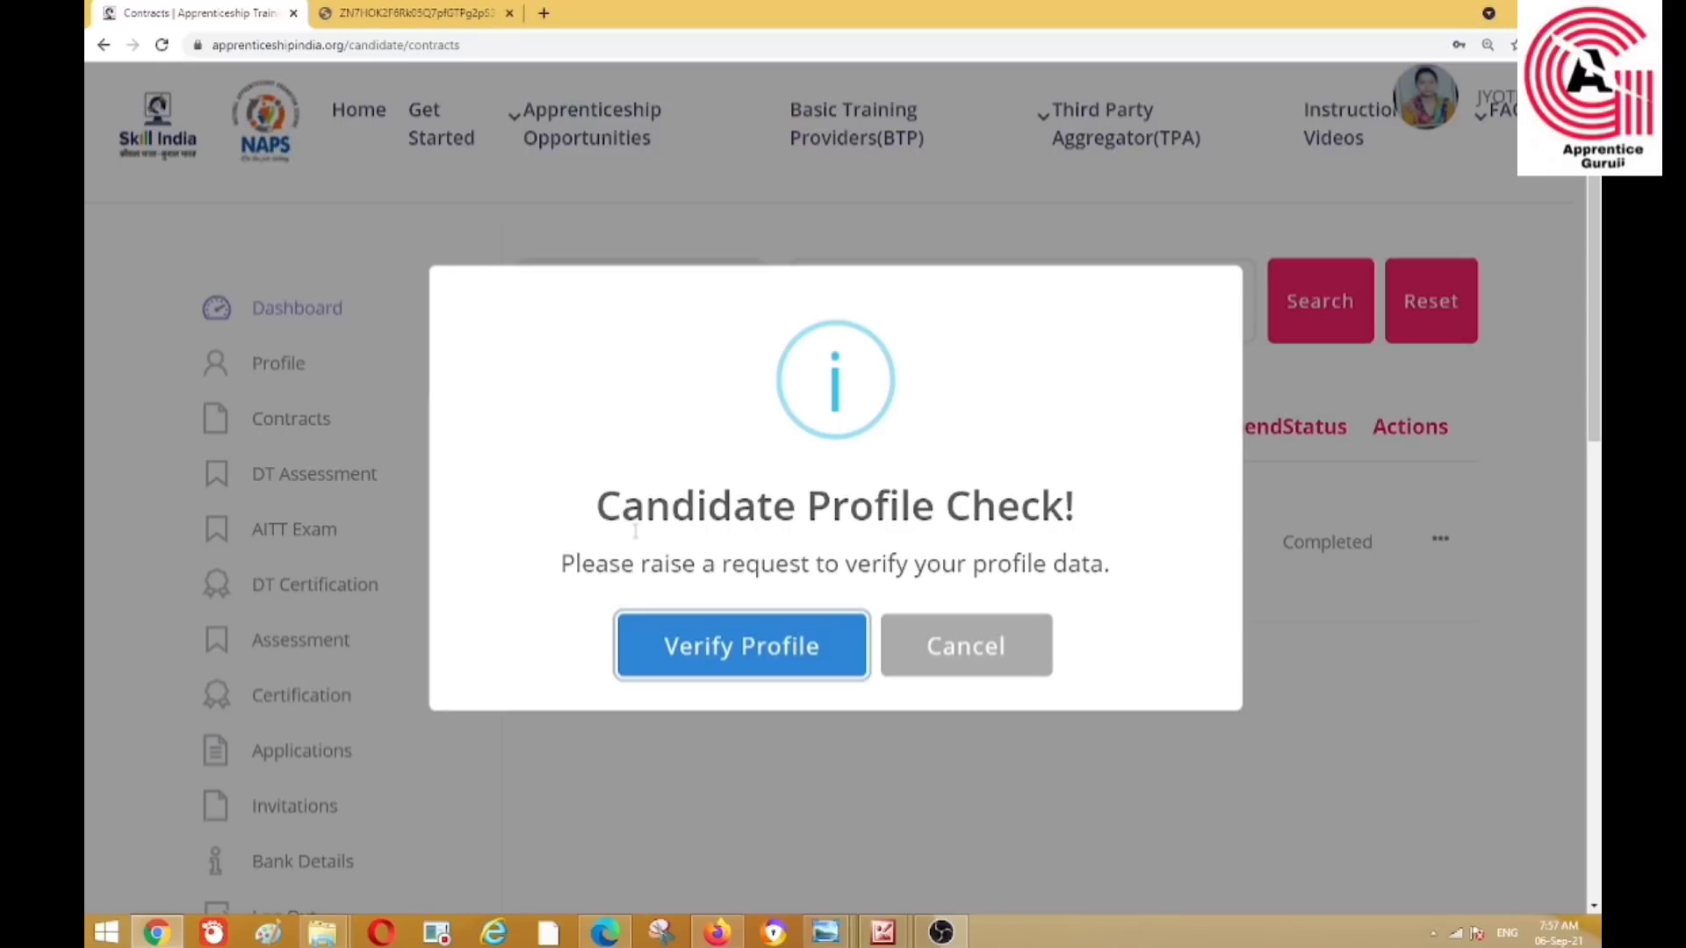
pyautogui.click(729, 663)
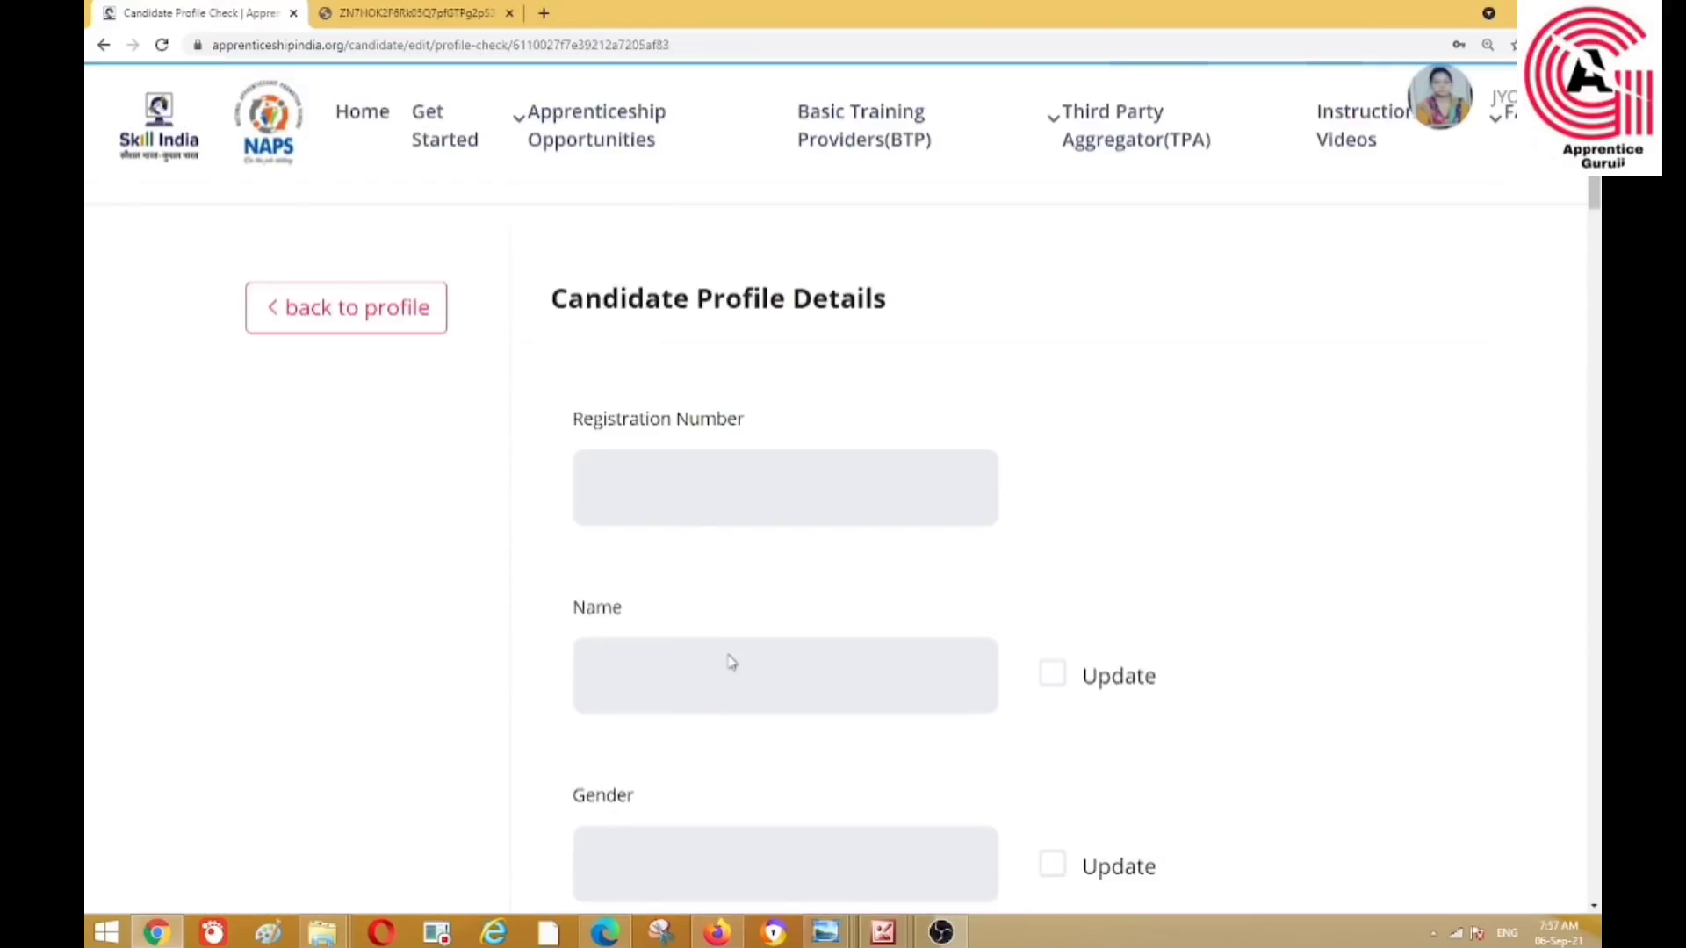
# Read the note on supporting documents and examine the updatable fields in Candidate Profile Details, from registration number to date of birth.
pyautogui.scroll(-1, 731, 662)
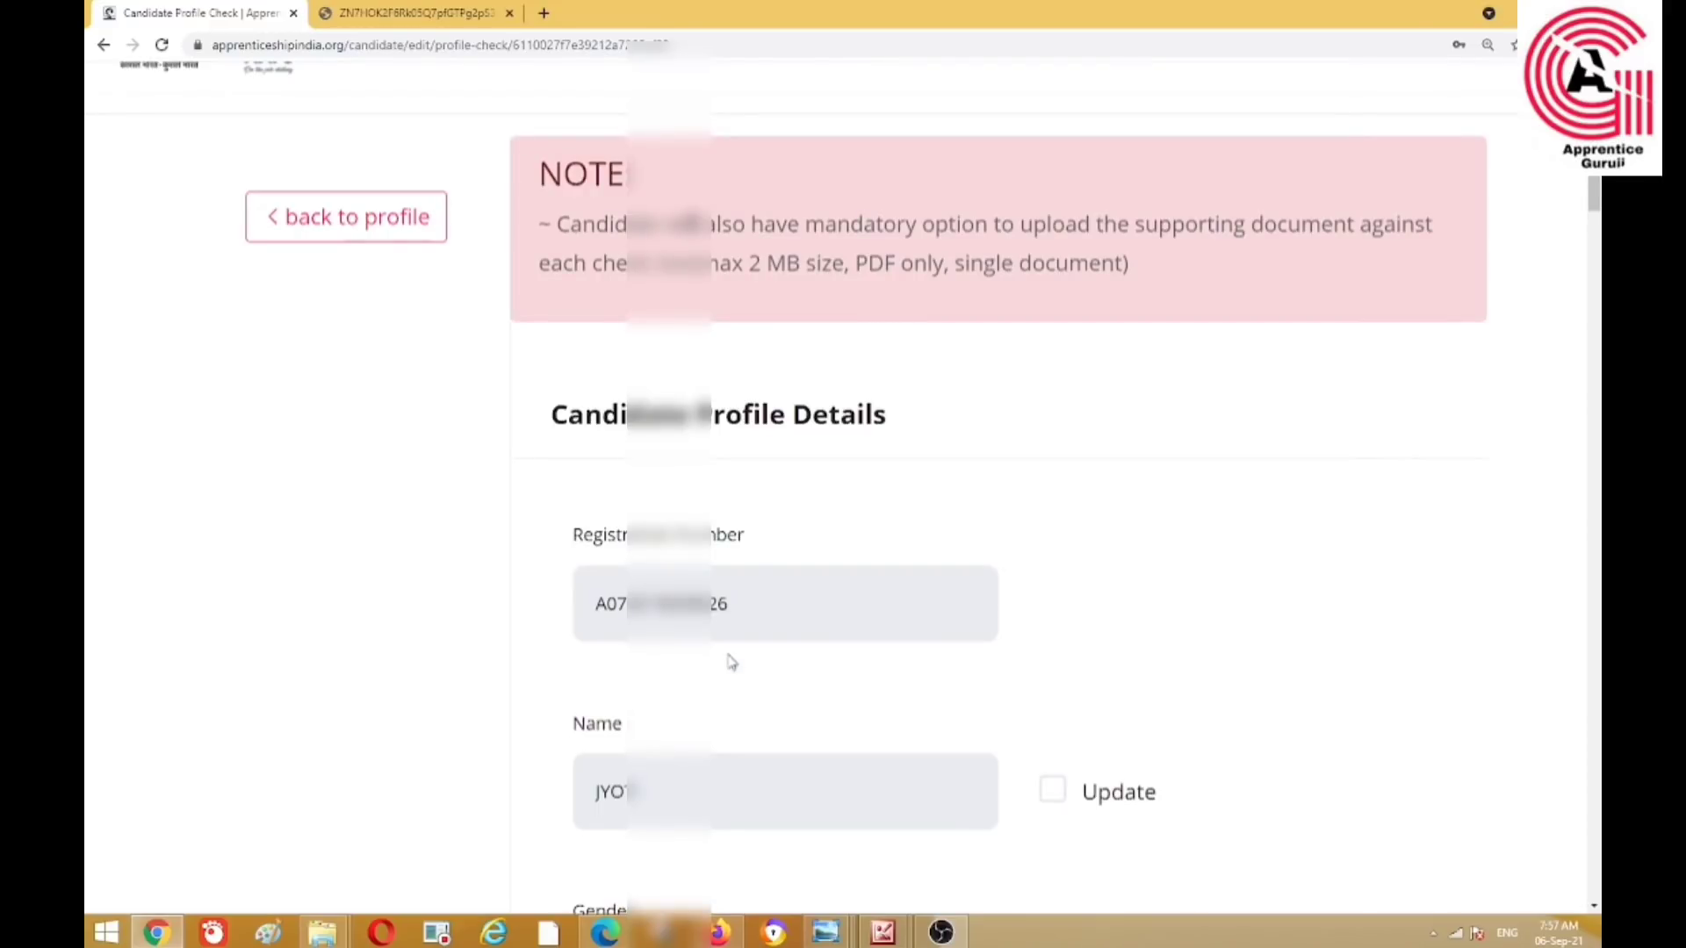
pyautogui.scroll(-2, 731, 662)
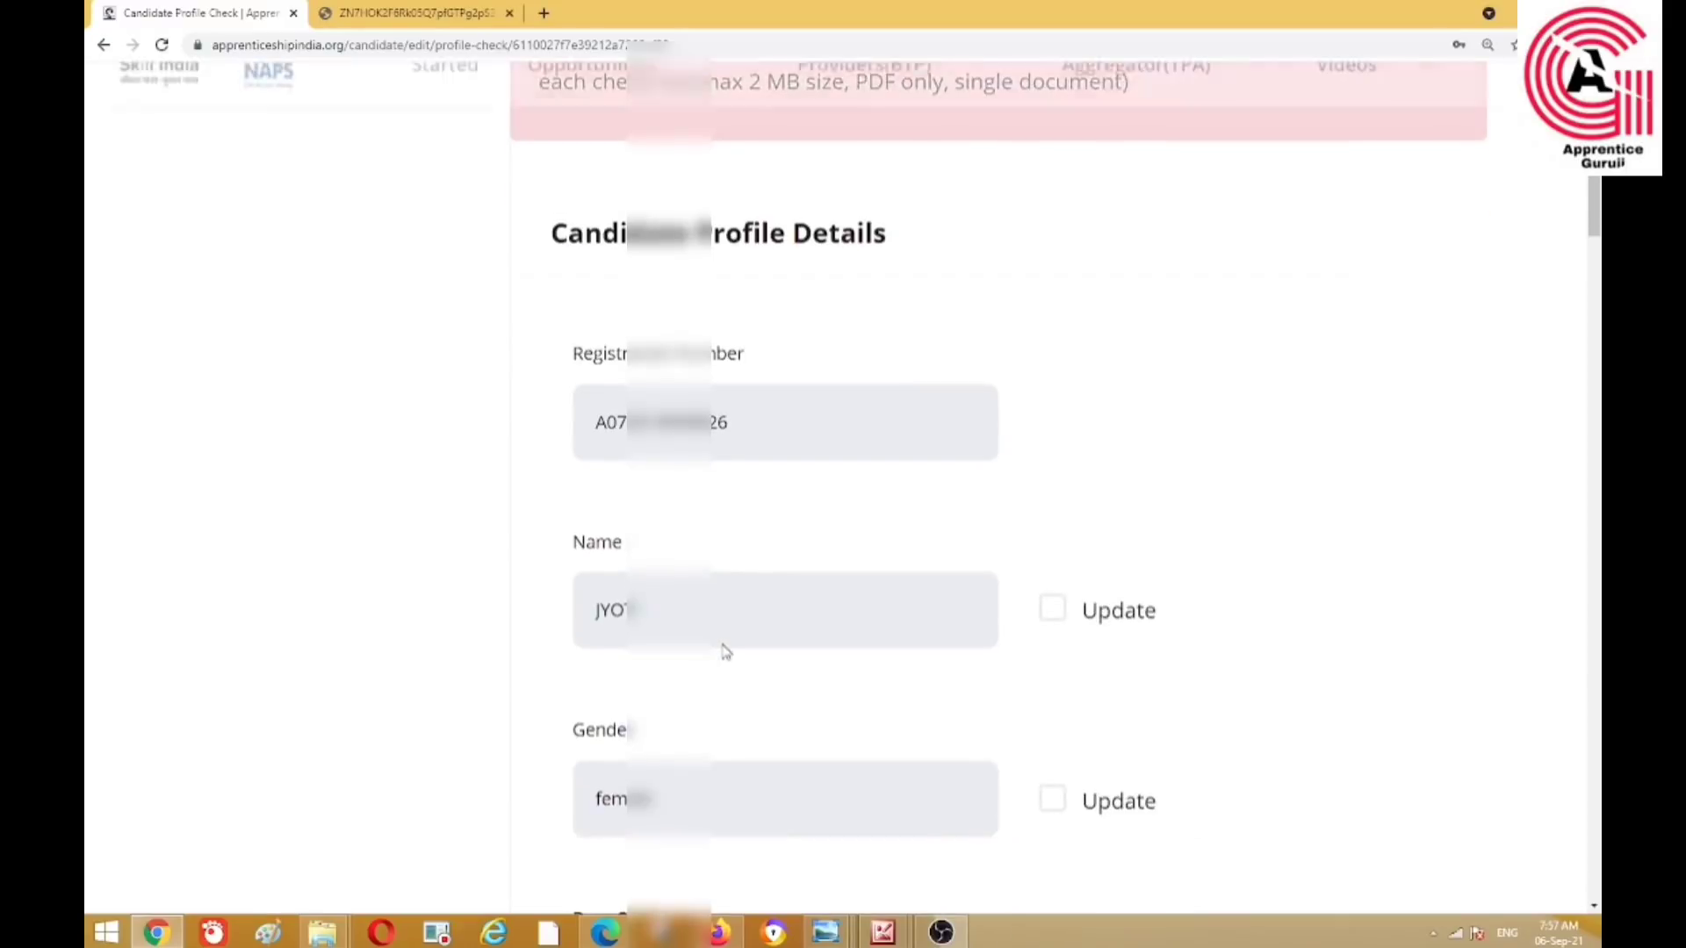
pyautogui.scroll(2, 725, 651)
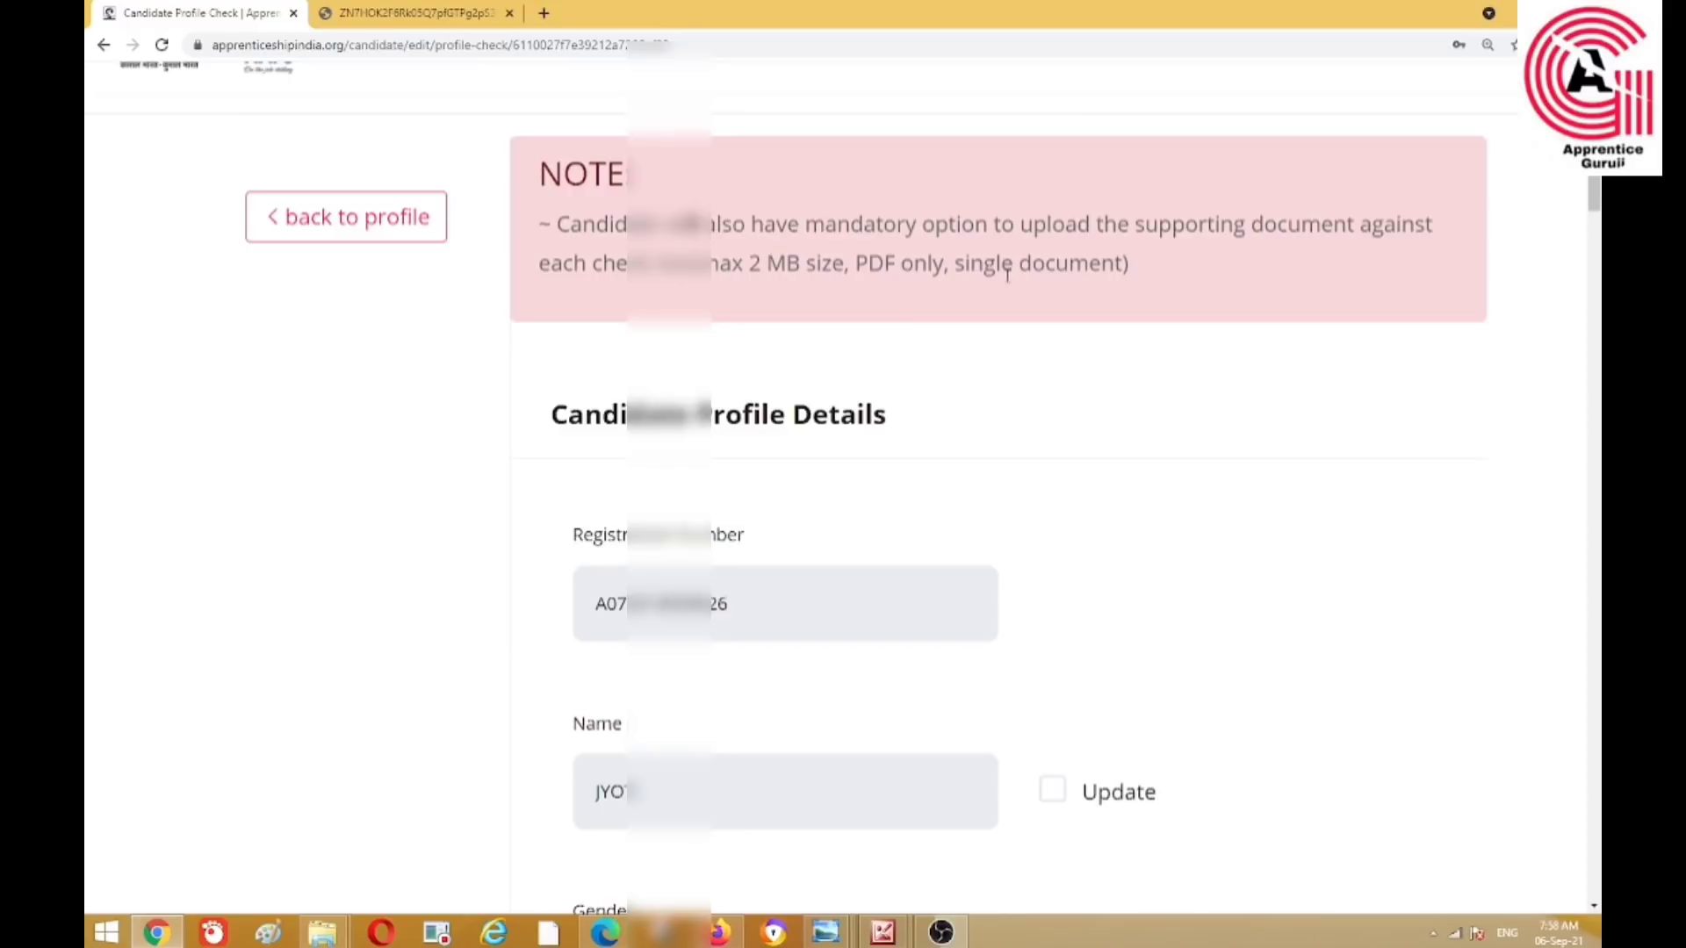
pyautogui.scroll(-2, 906, 323)
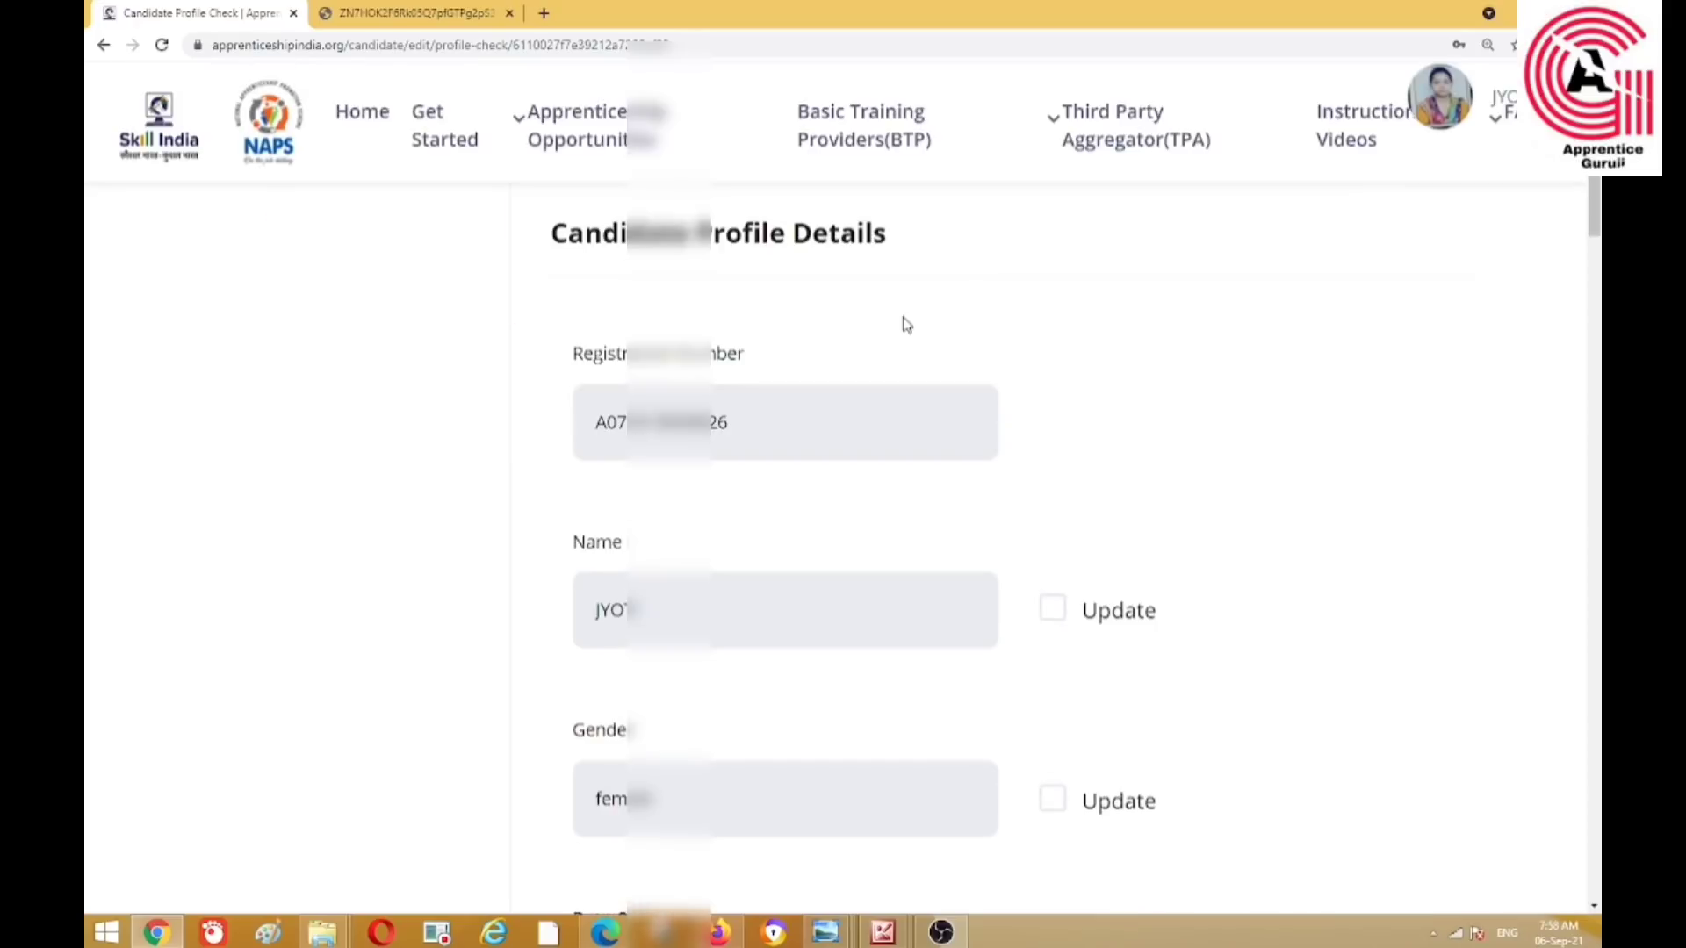
pyautogui.scroll(-1, 906, 323)
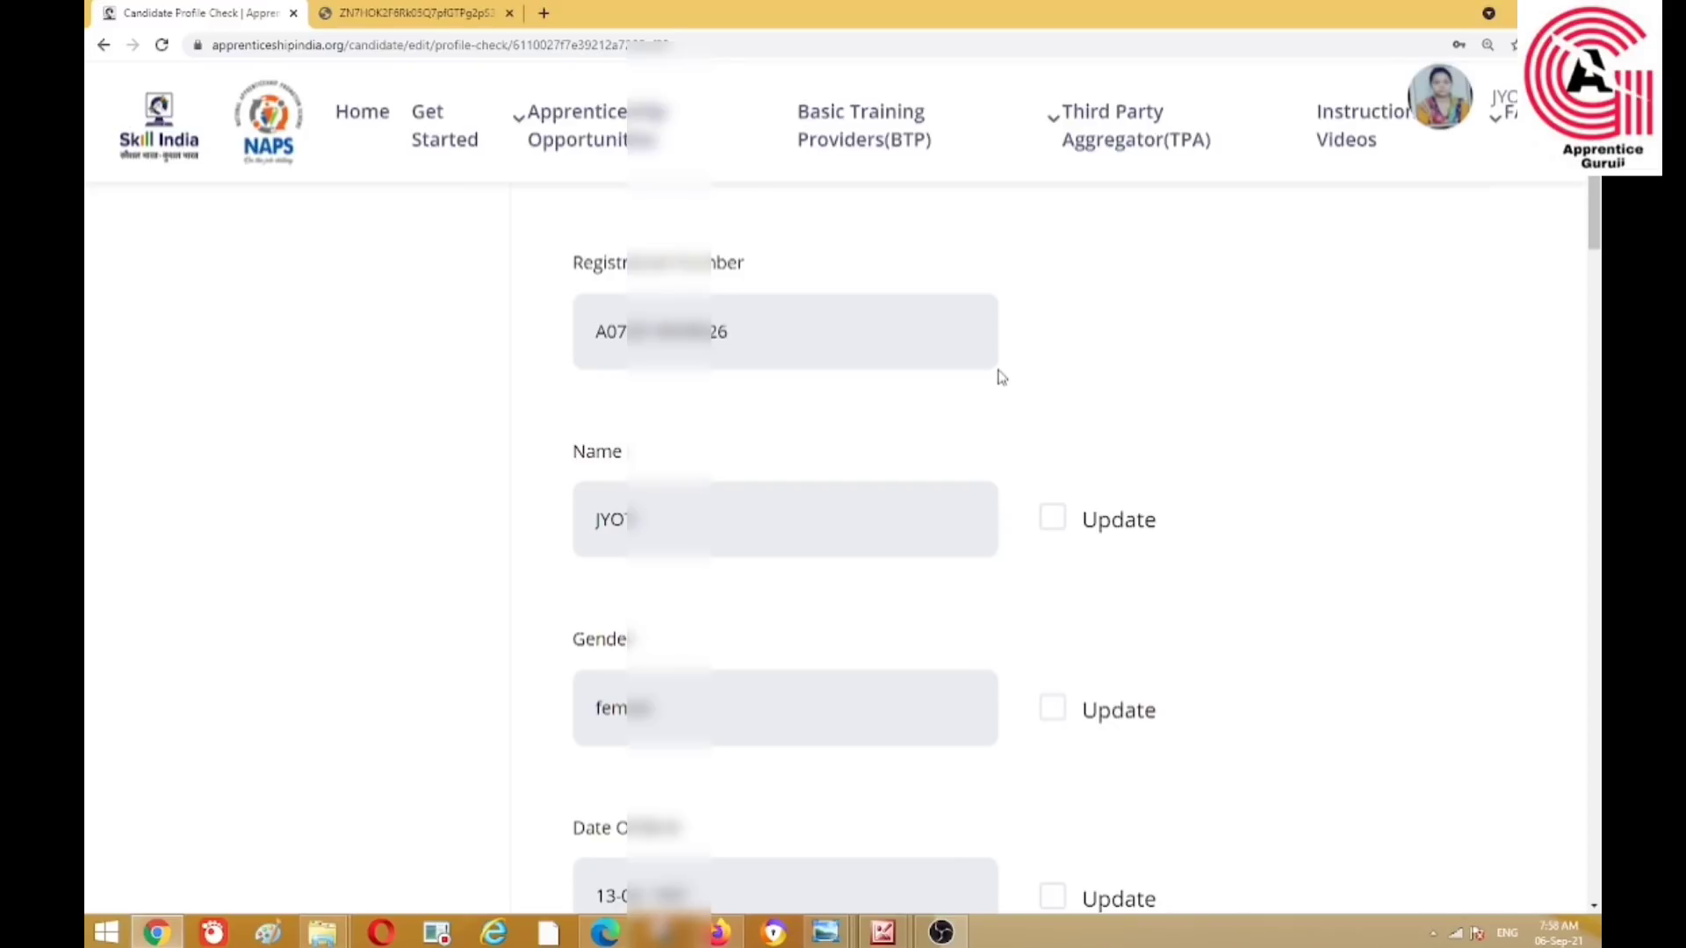
pyautogui.scroll(-1, 1002, 373)
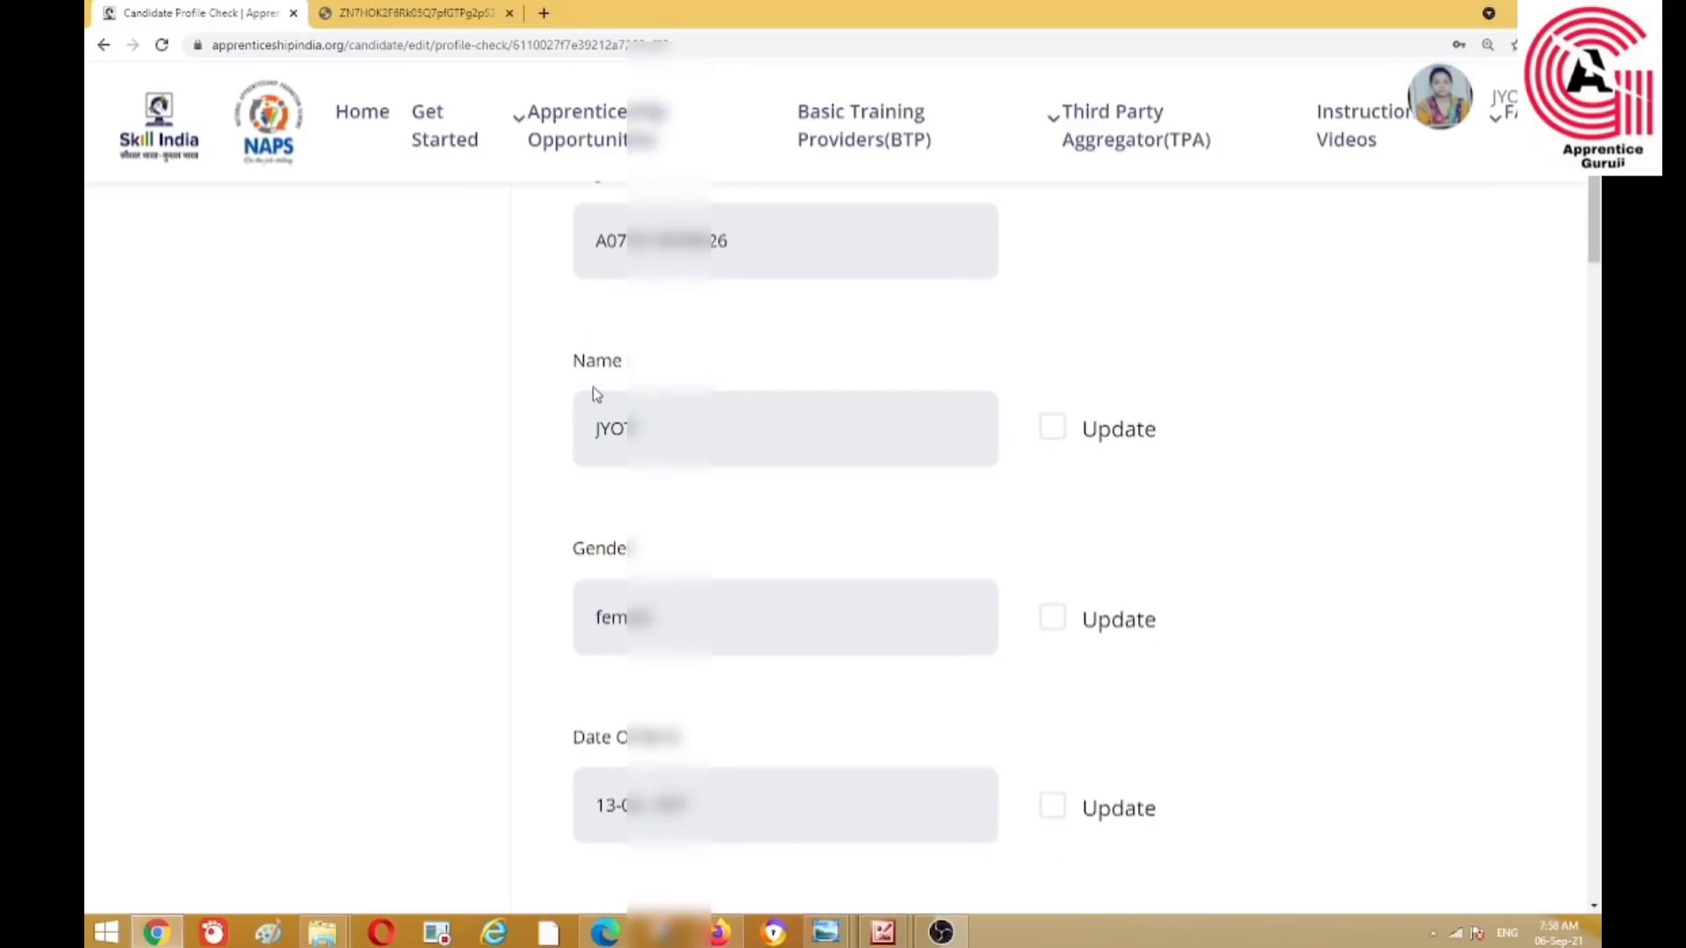
pyautogui.scroll(-2, 593, 391)
pyautogui.scroll(1, 602, 377)
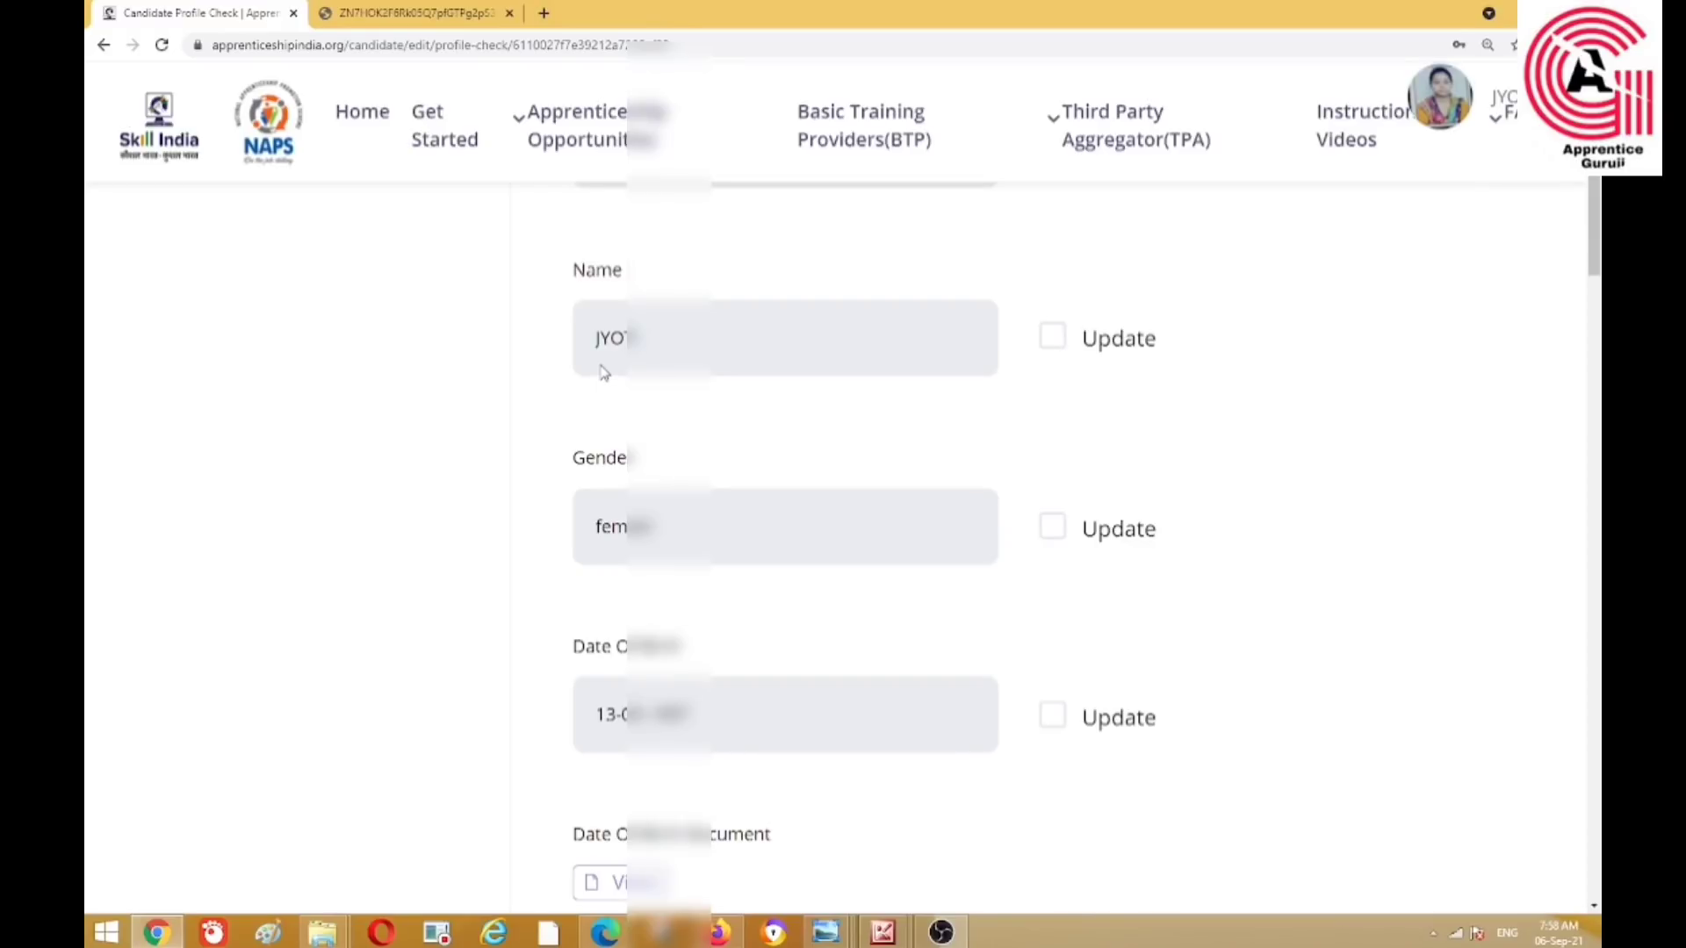
# Inspect which update fields Name and Gender each require, leaving both unmarked for update.
pyautogui.click(1052, 341)
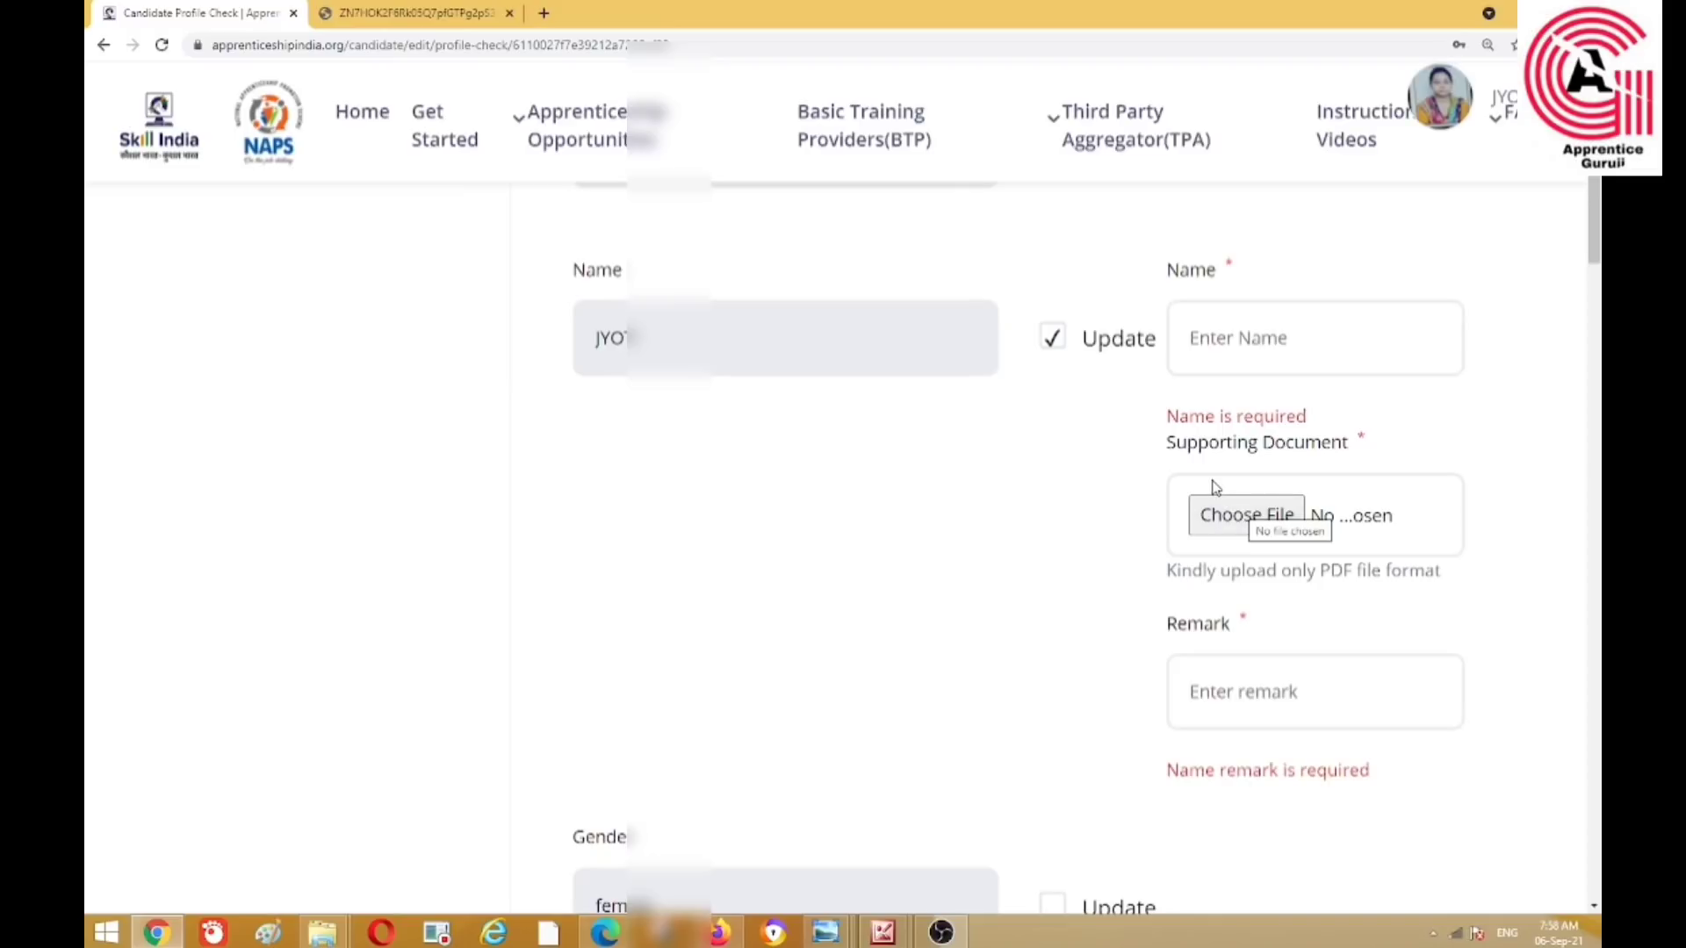
pyautogui.click(1051, 349)
pyautogui.scroll(-2, 1045, 474)
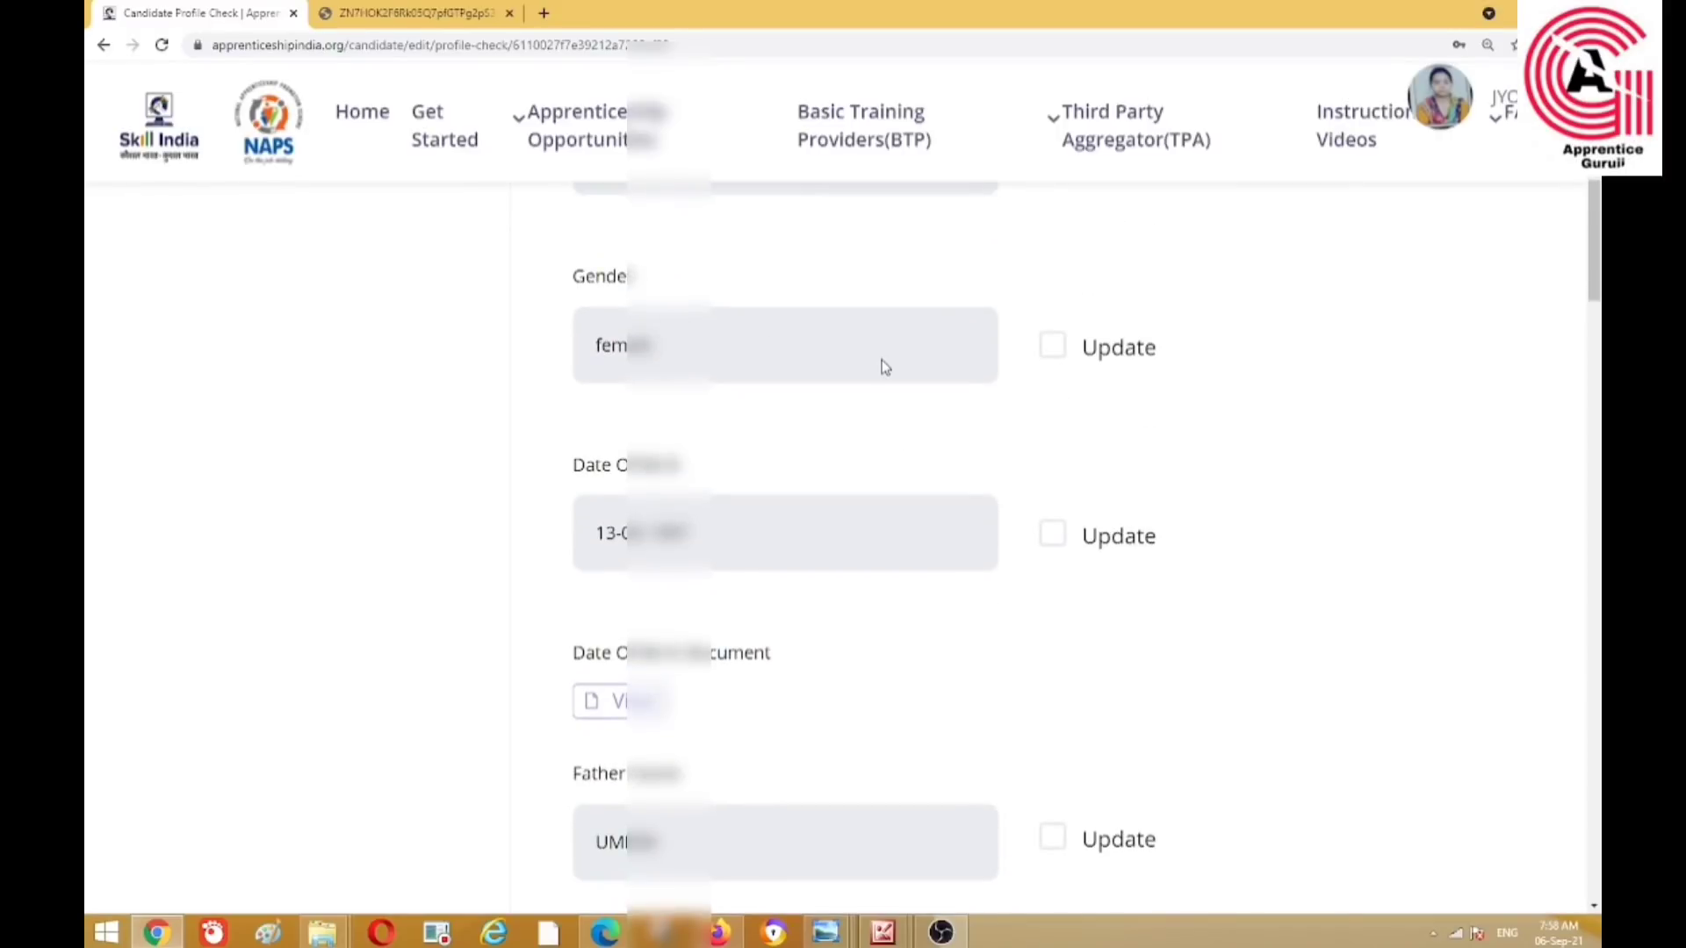
pyautogui.click(1055, 356)
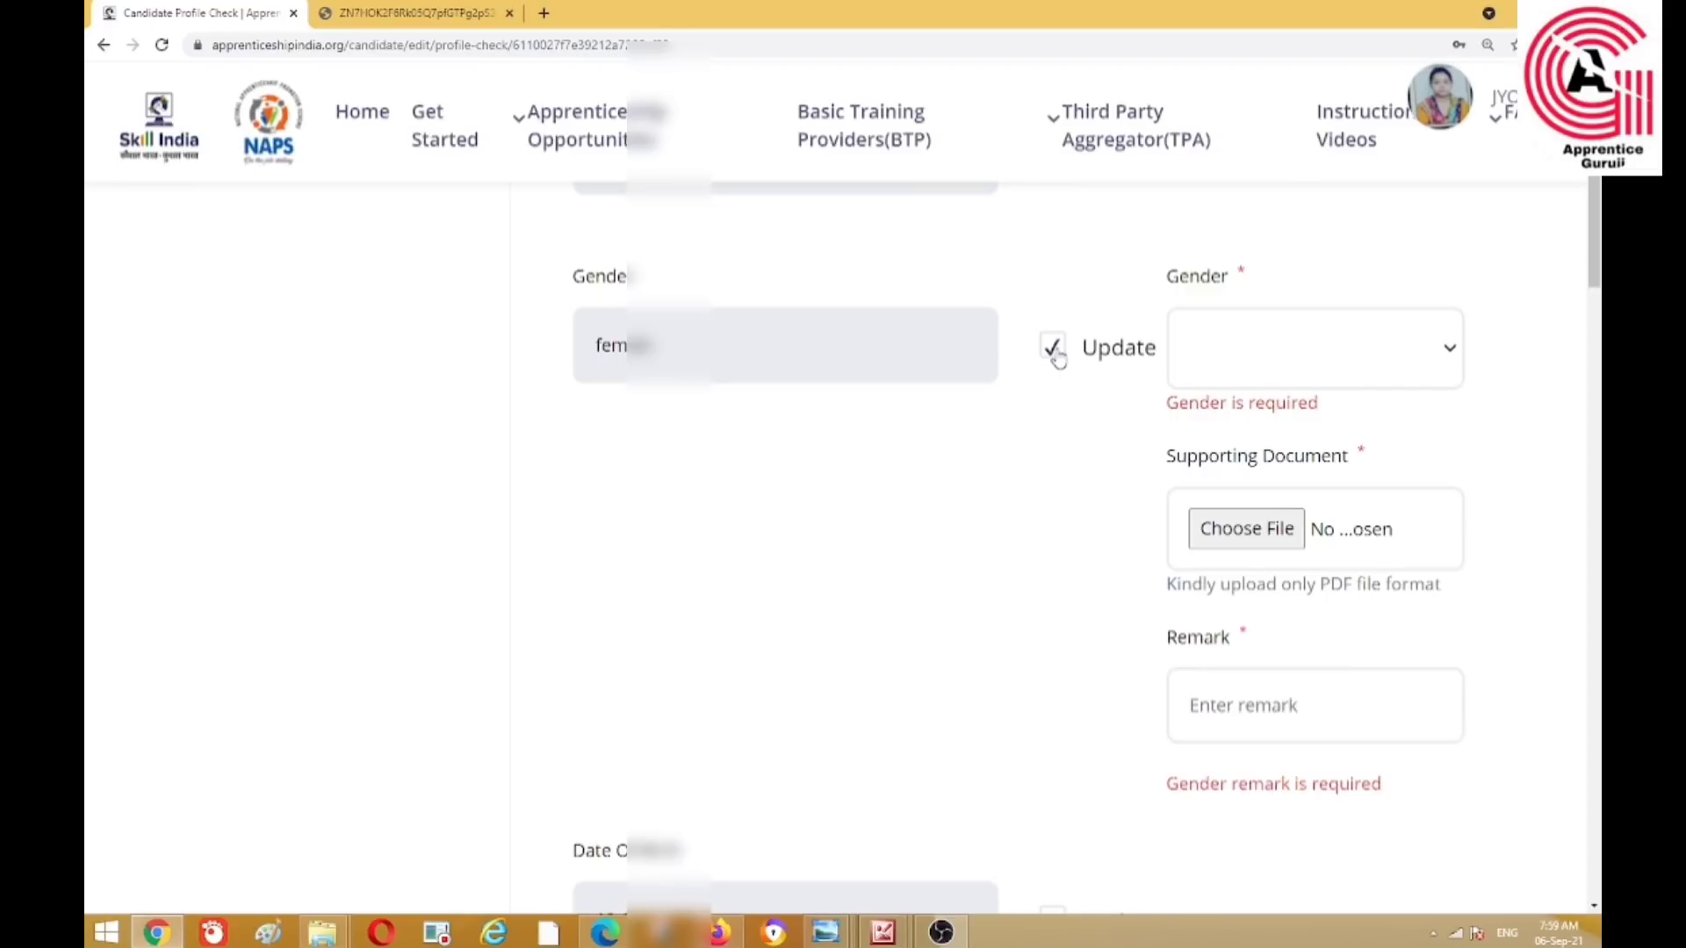
pyautogui.click(1056, 354)
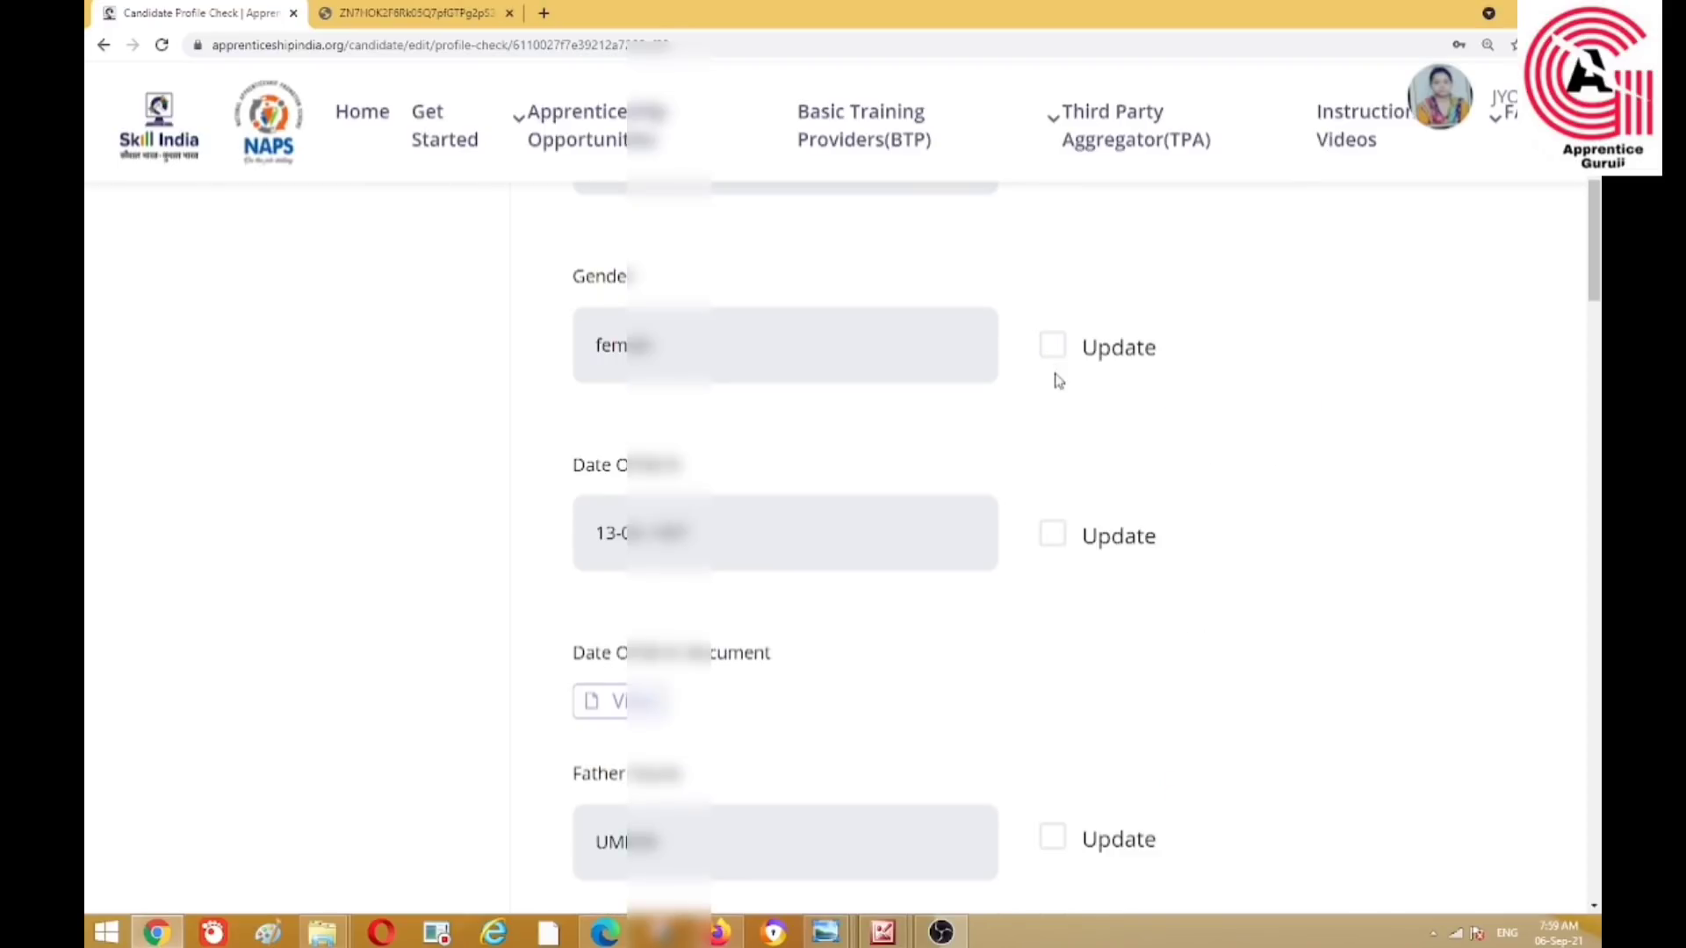
pyautogui.scroll(-2, 1058, 377)
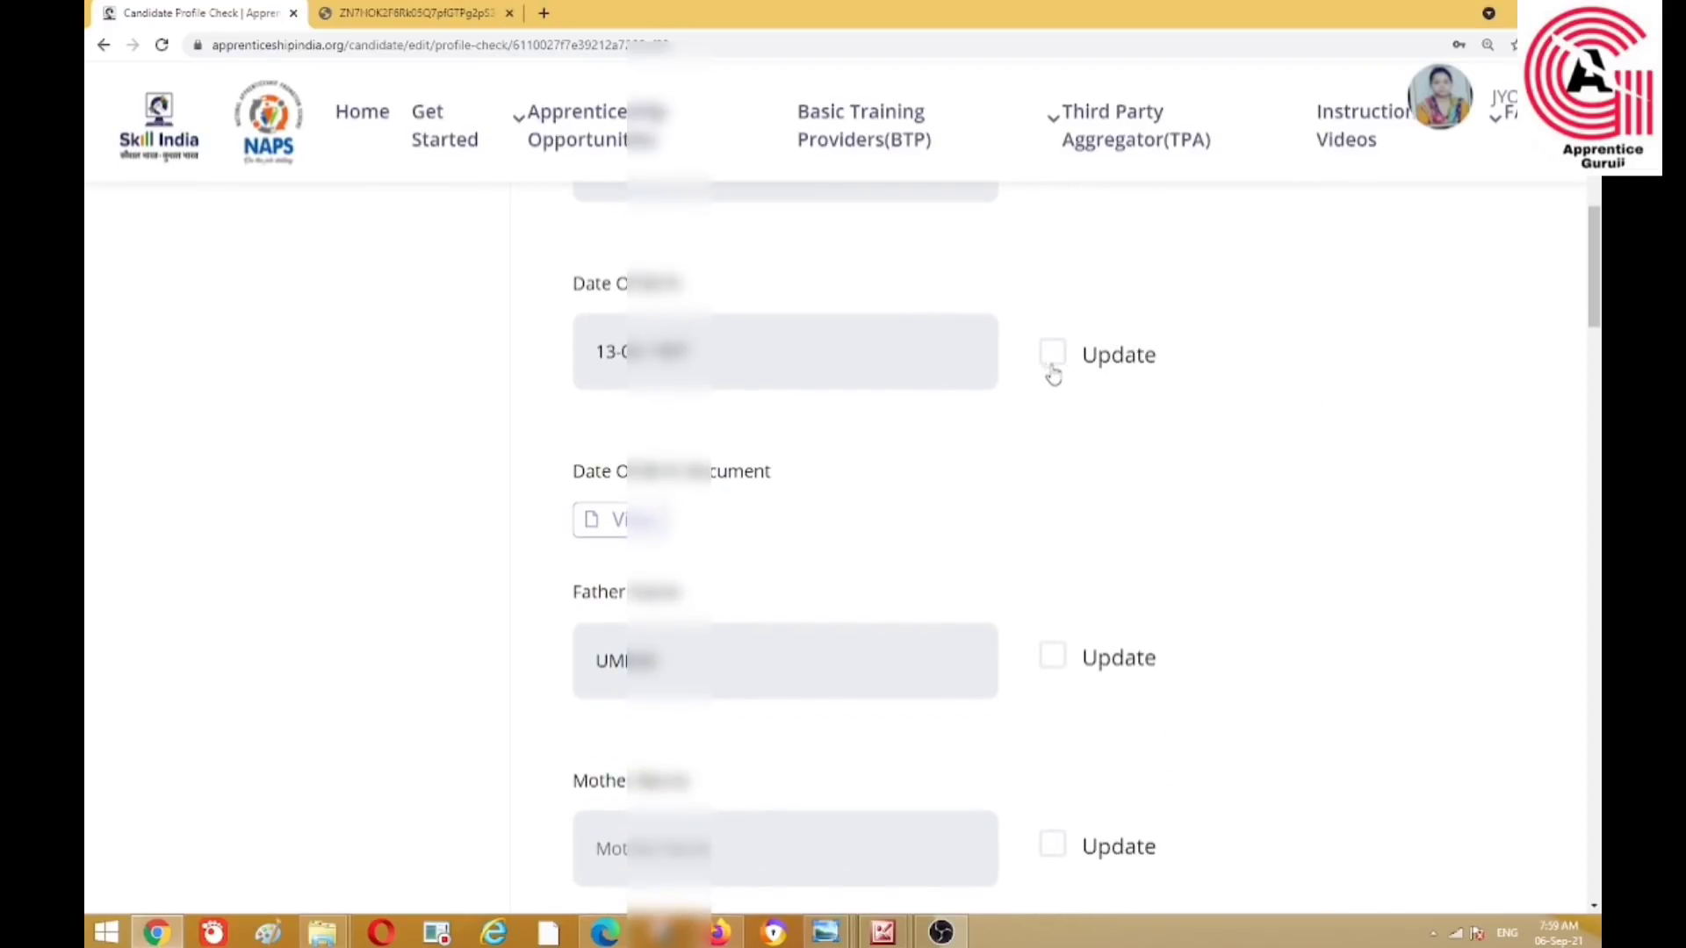
# Inspect which update fields Date of Birth requires, leave it unmarked, and check the update options for the parents' names and mobile number.
pyautogui.click(1050, 363)
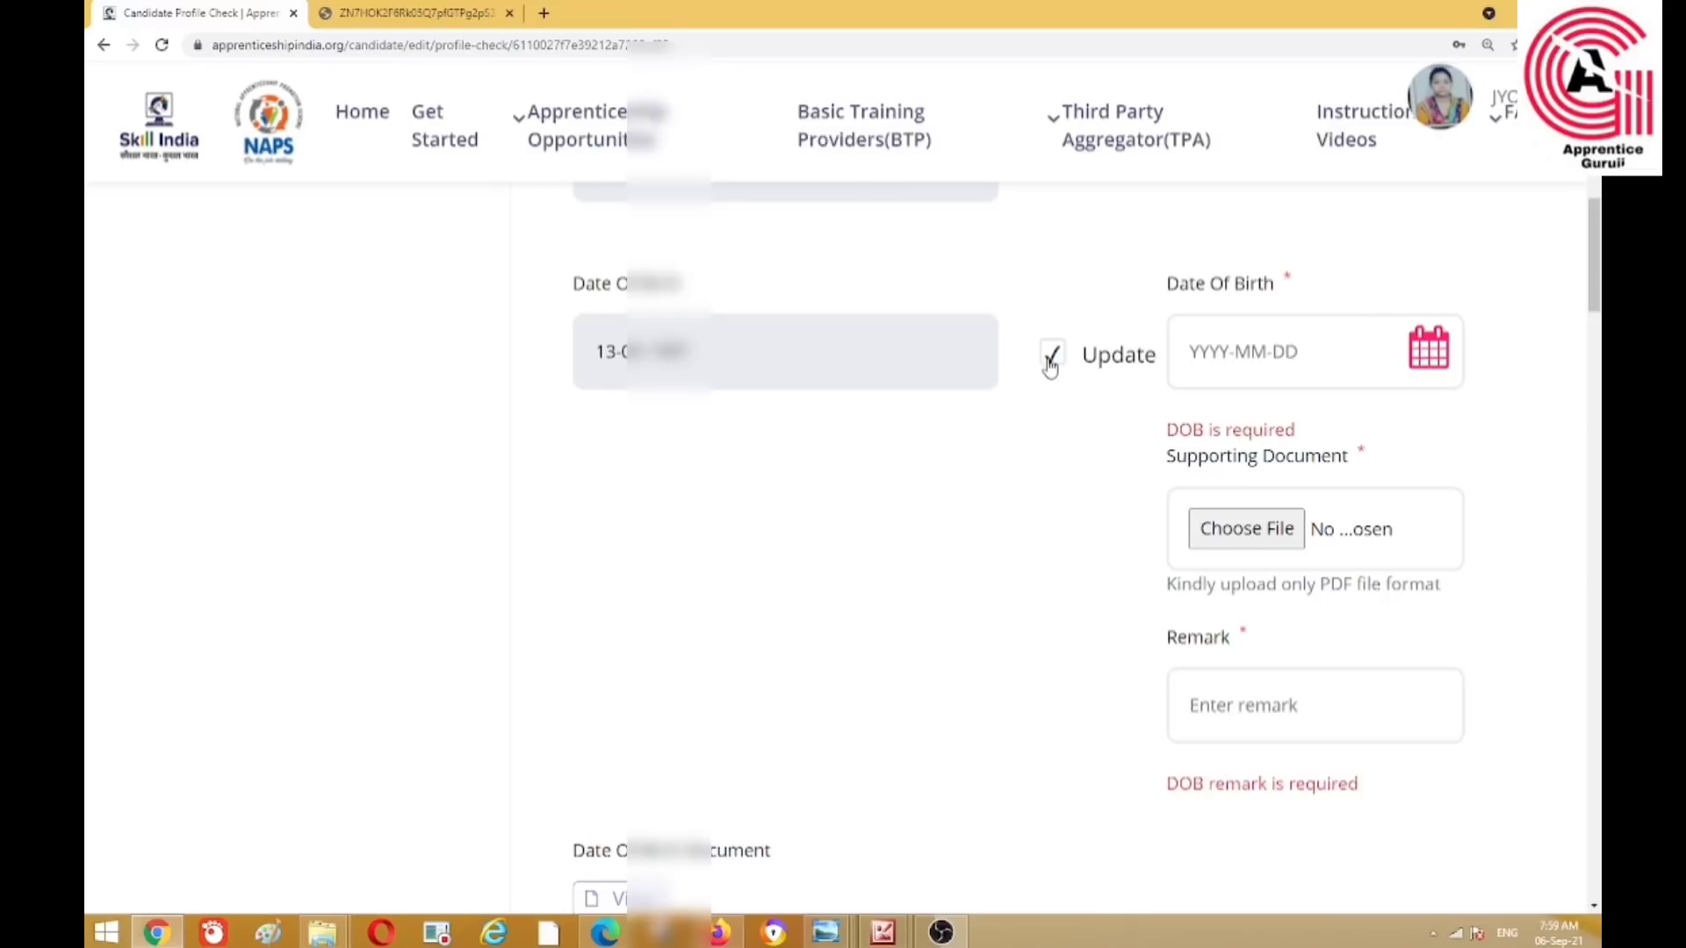
pyautogui.click(1050, 363)
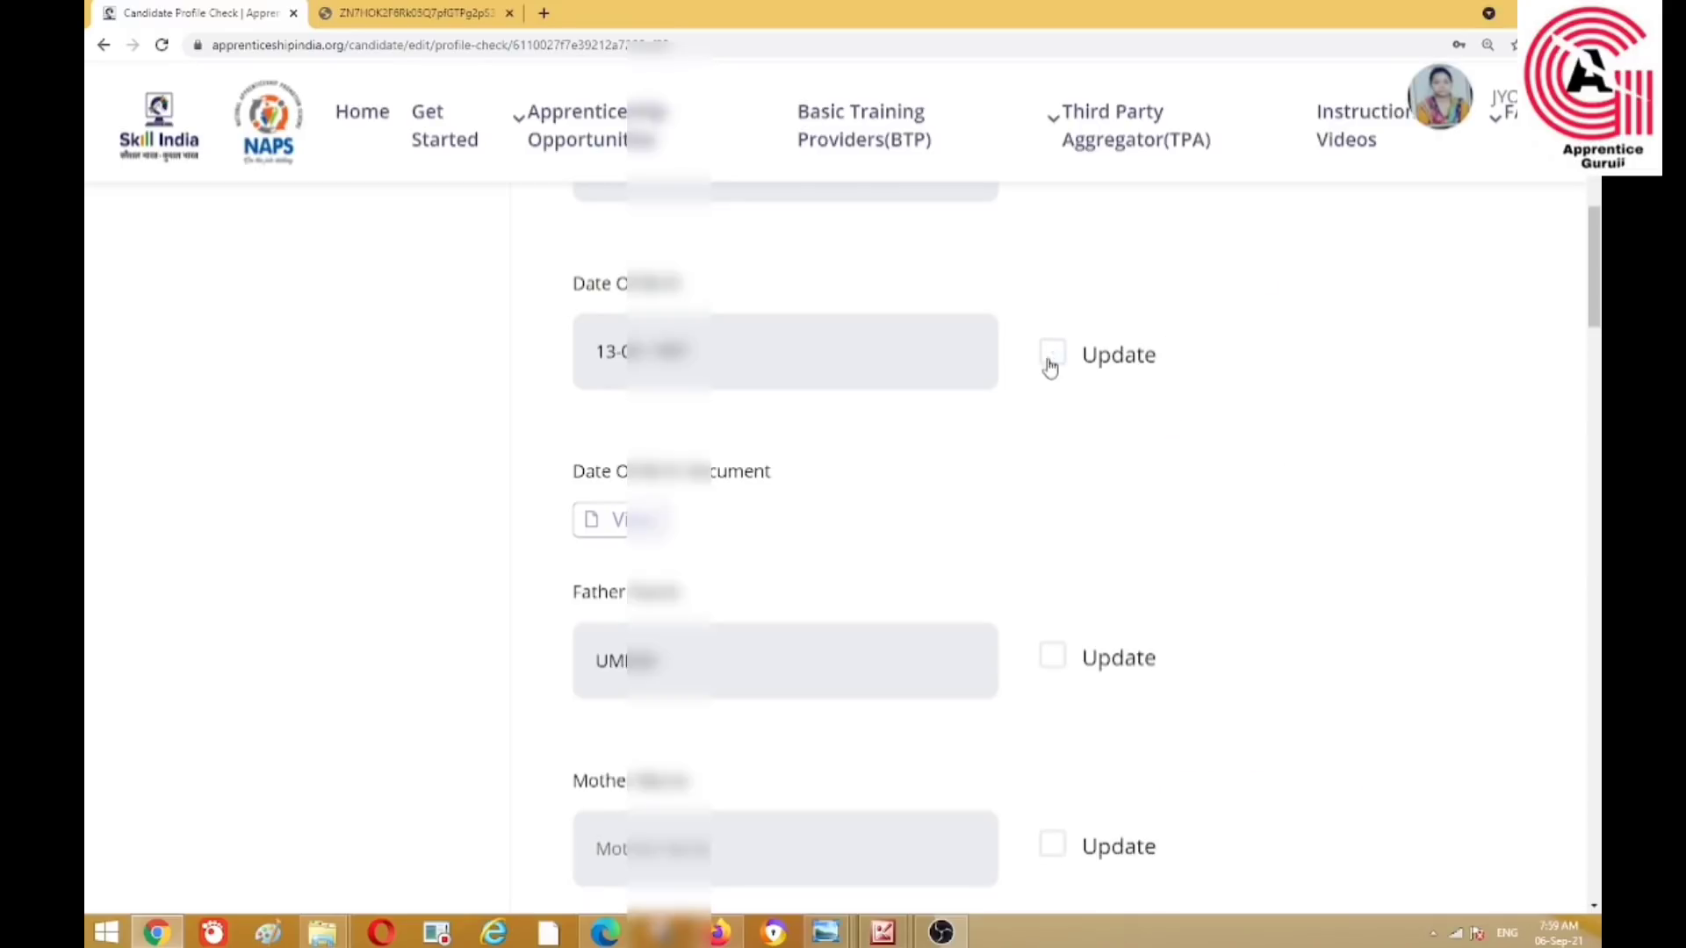
pyautogui.scroll(-3, 1029, 437)
pyautogui.scroll(-2, 1032, 438)
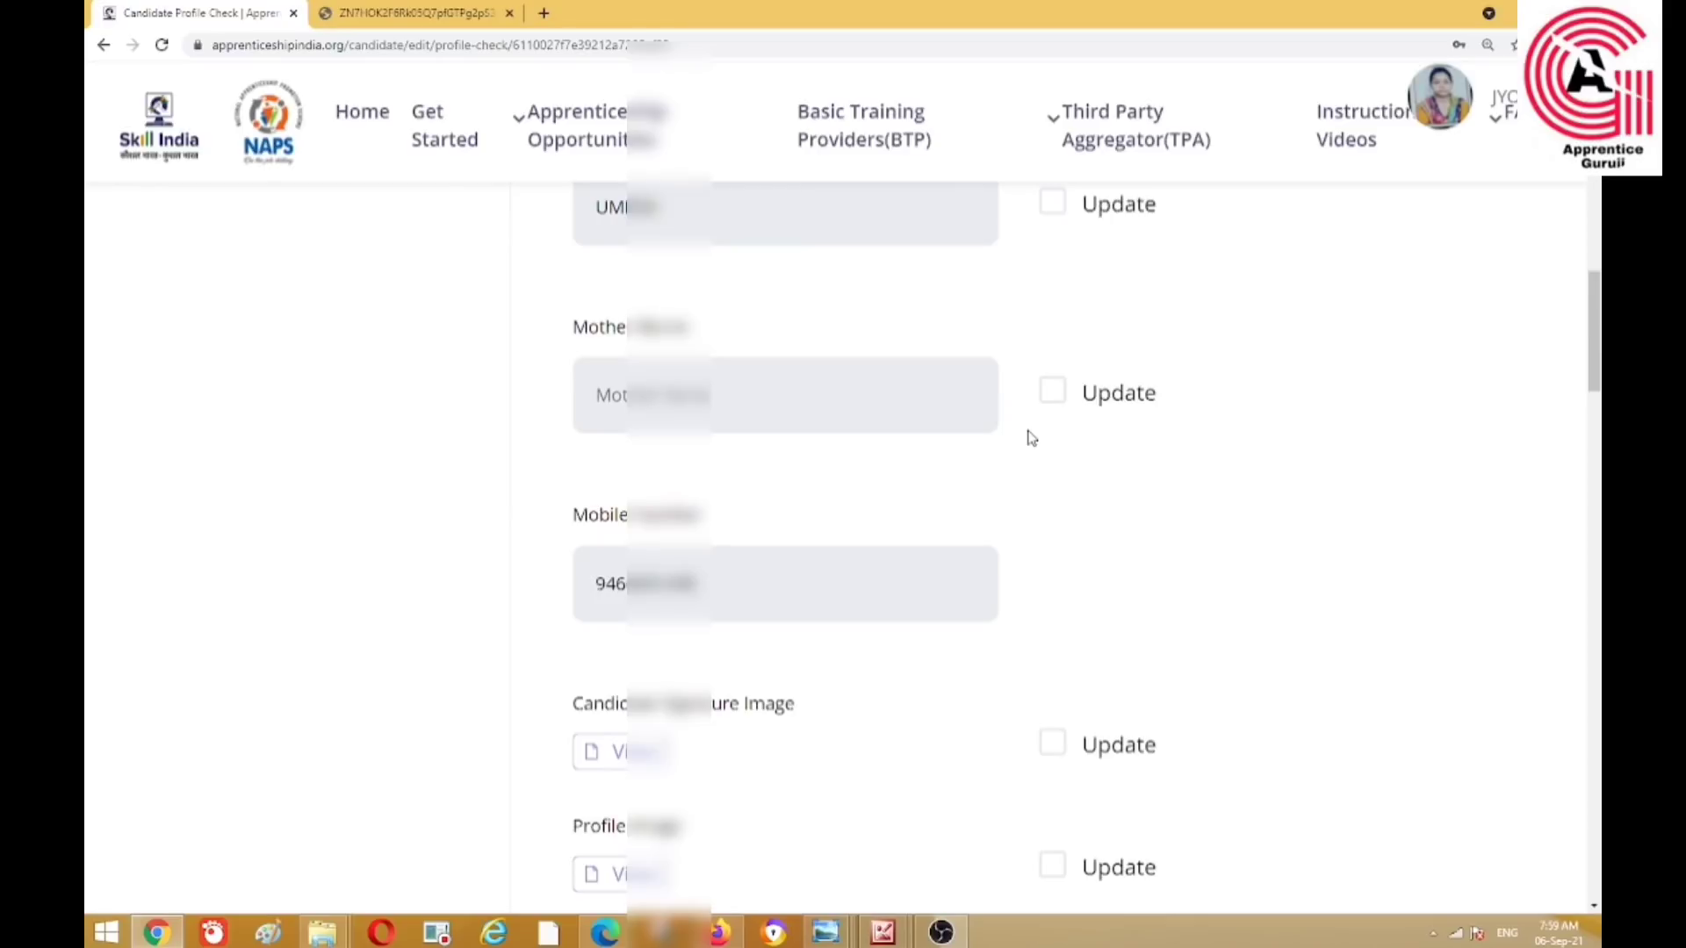
pyautogui.scroll(-2, 1032, 438)
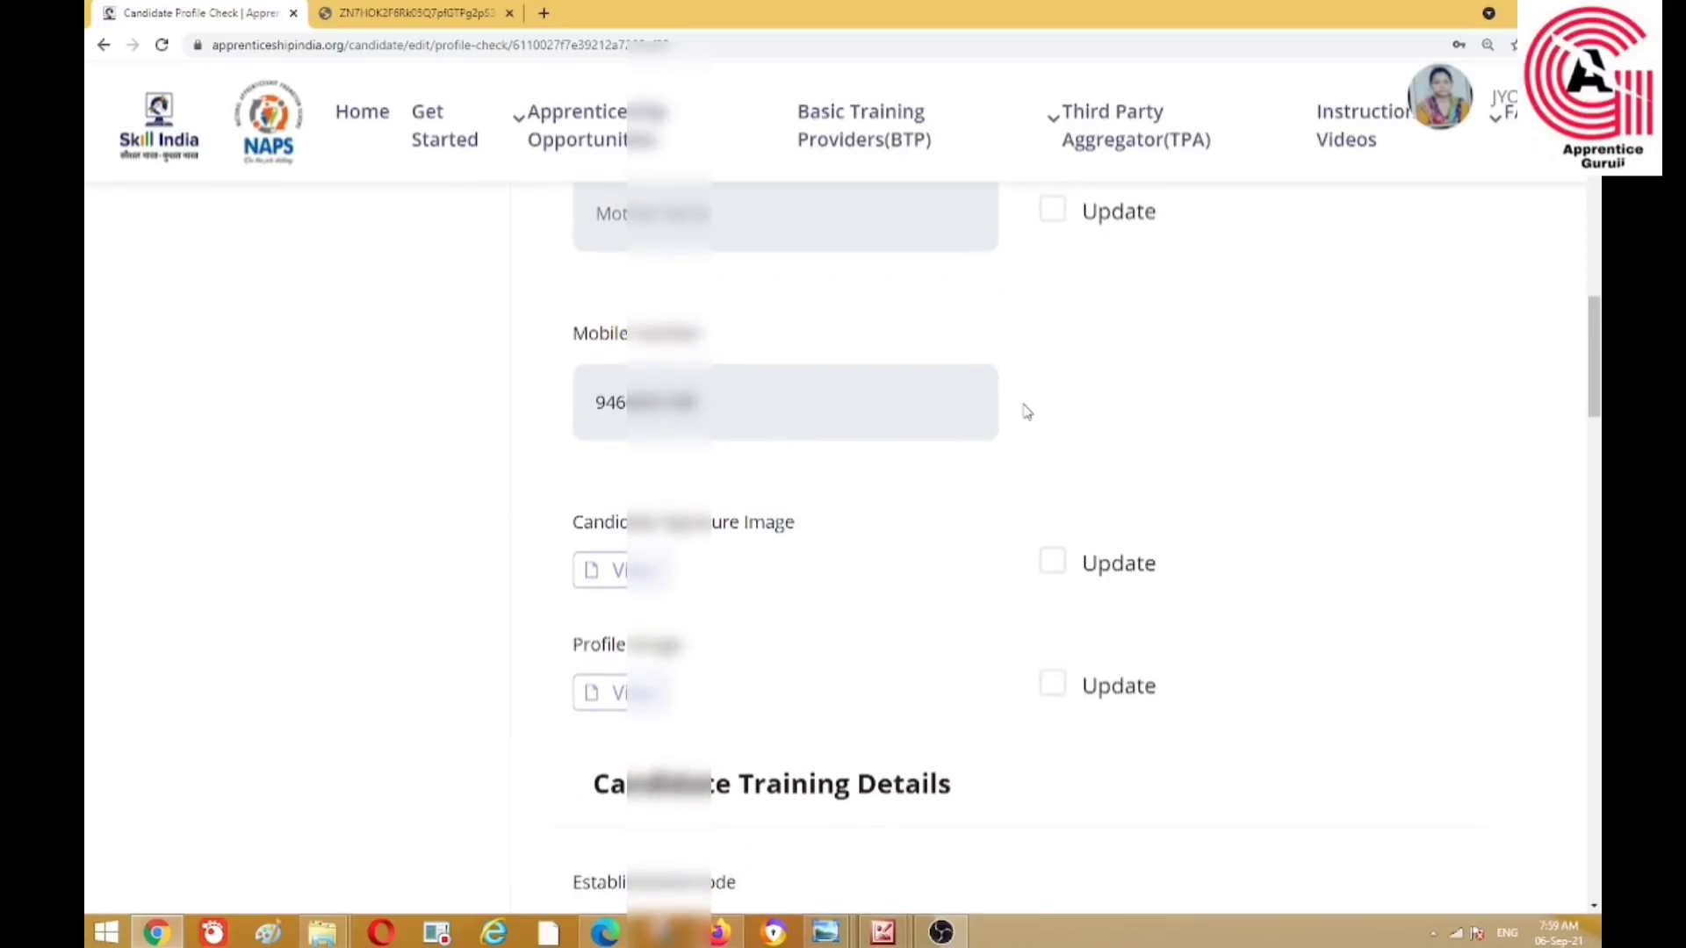
pyautogui.scroll(-1, 871, 555)
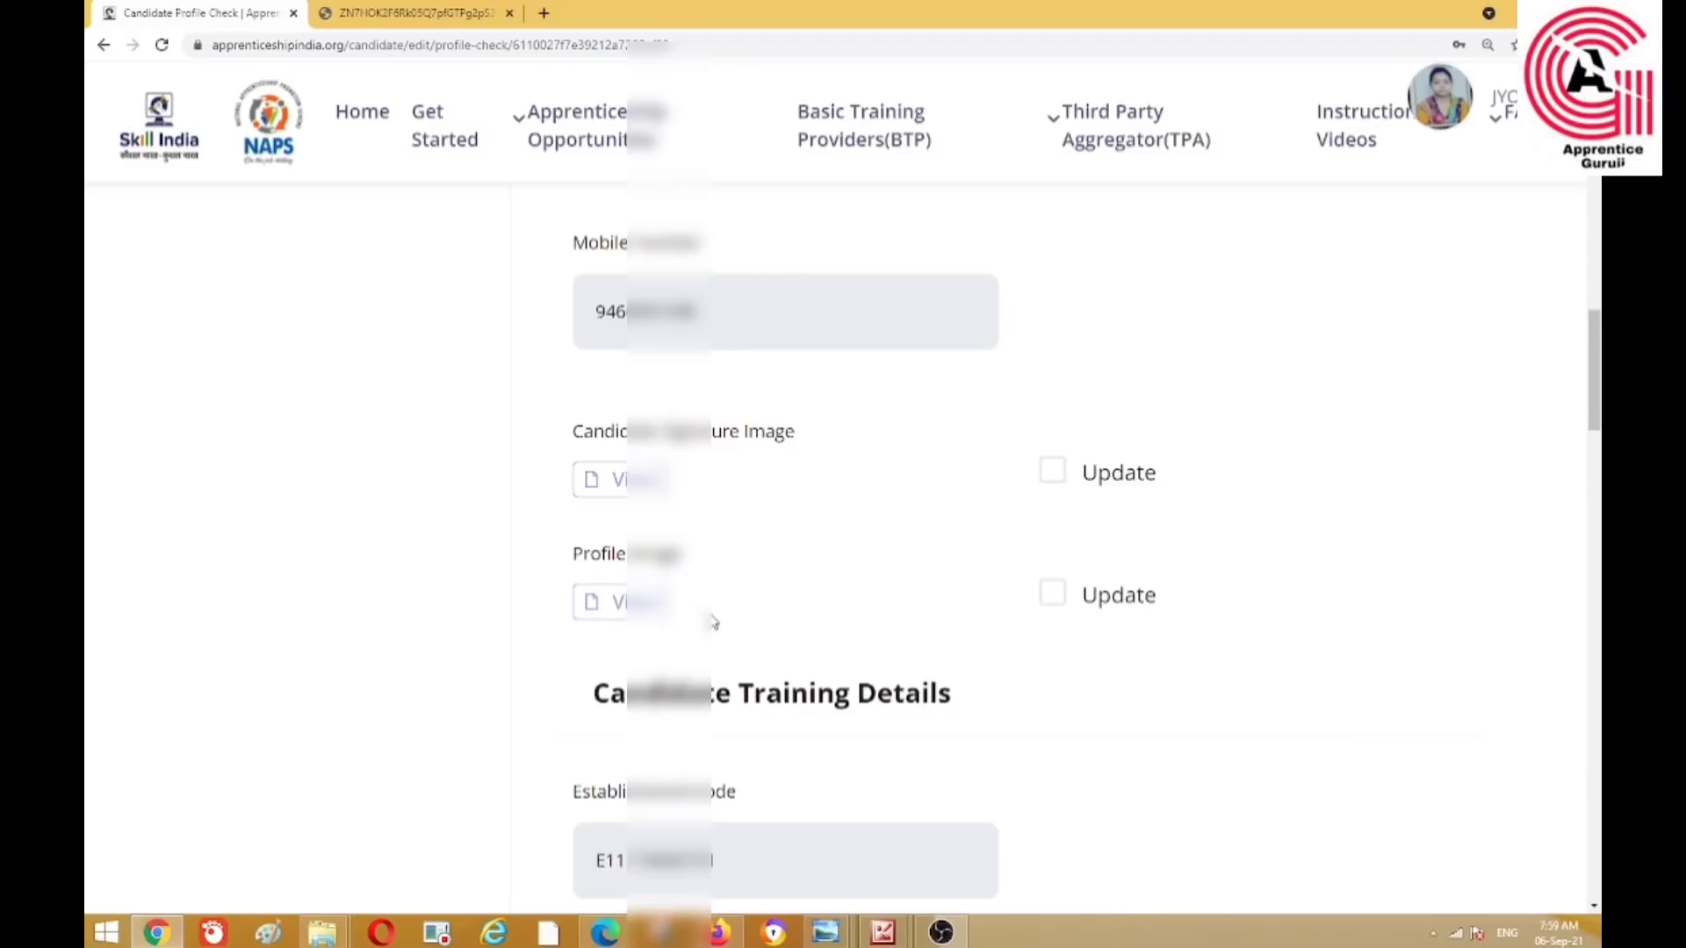
# Inspect the supporting document and remark requirements for updating the Candidate Signature Image, leaving it unmarked for update.
pyautogui.click(1051, 474)
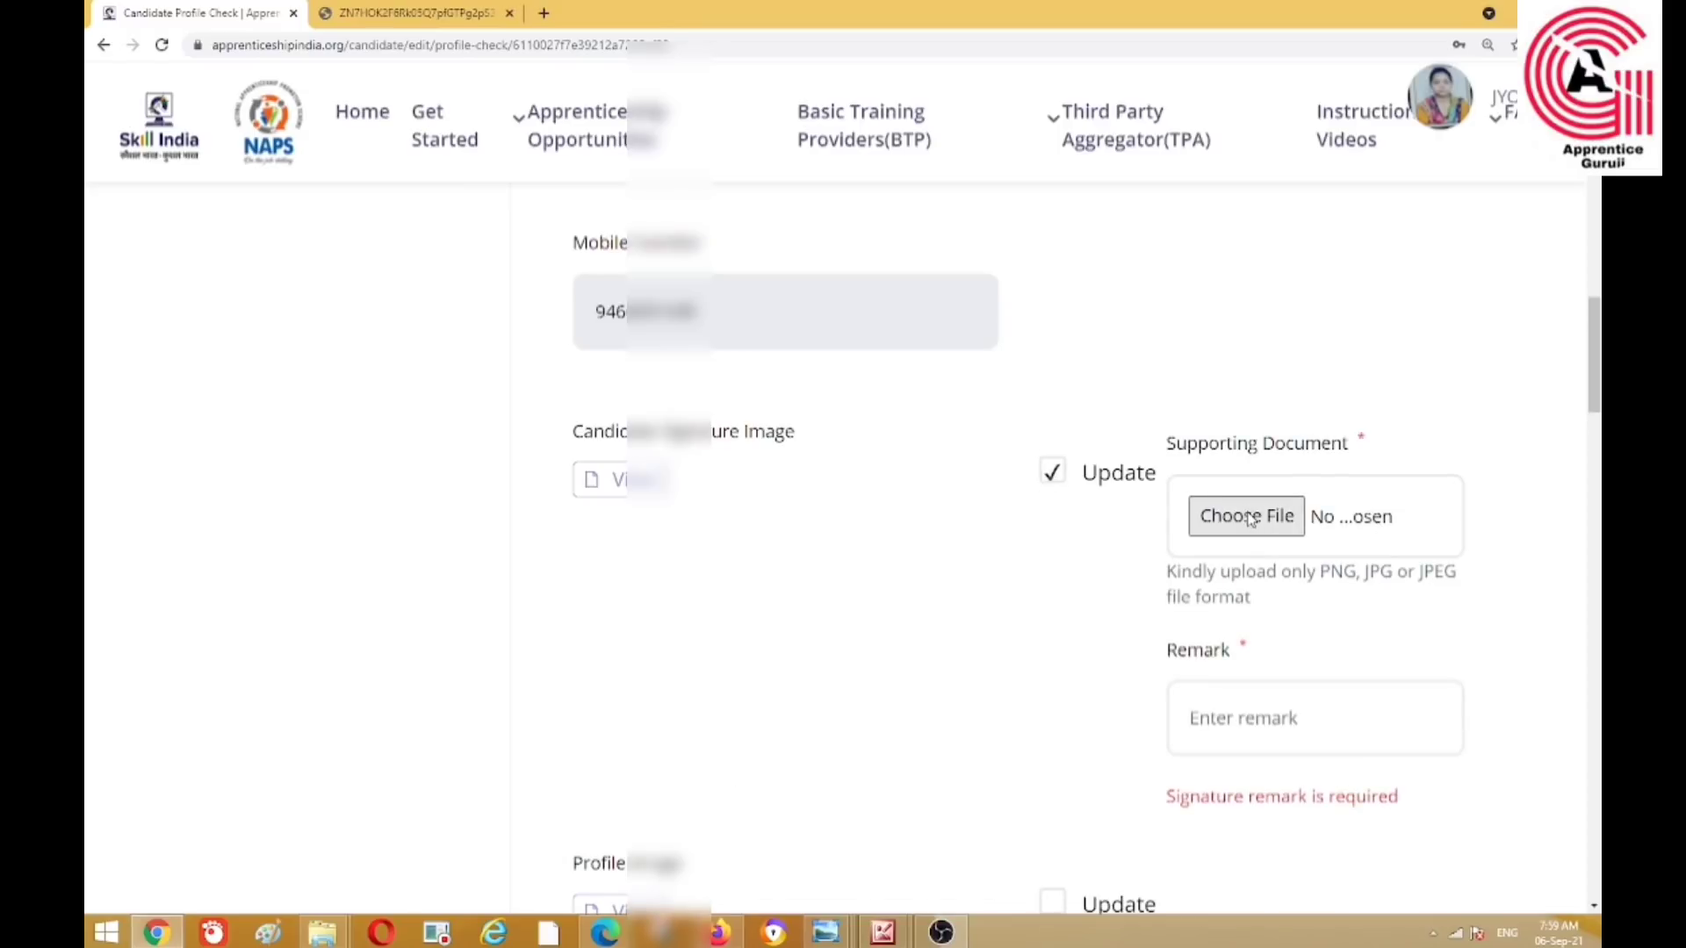
pyautogui.scroll(-1, 1249, 518)
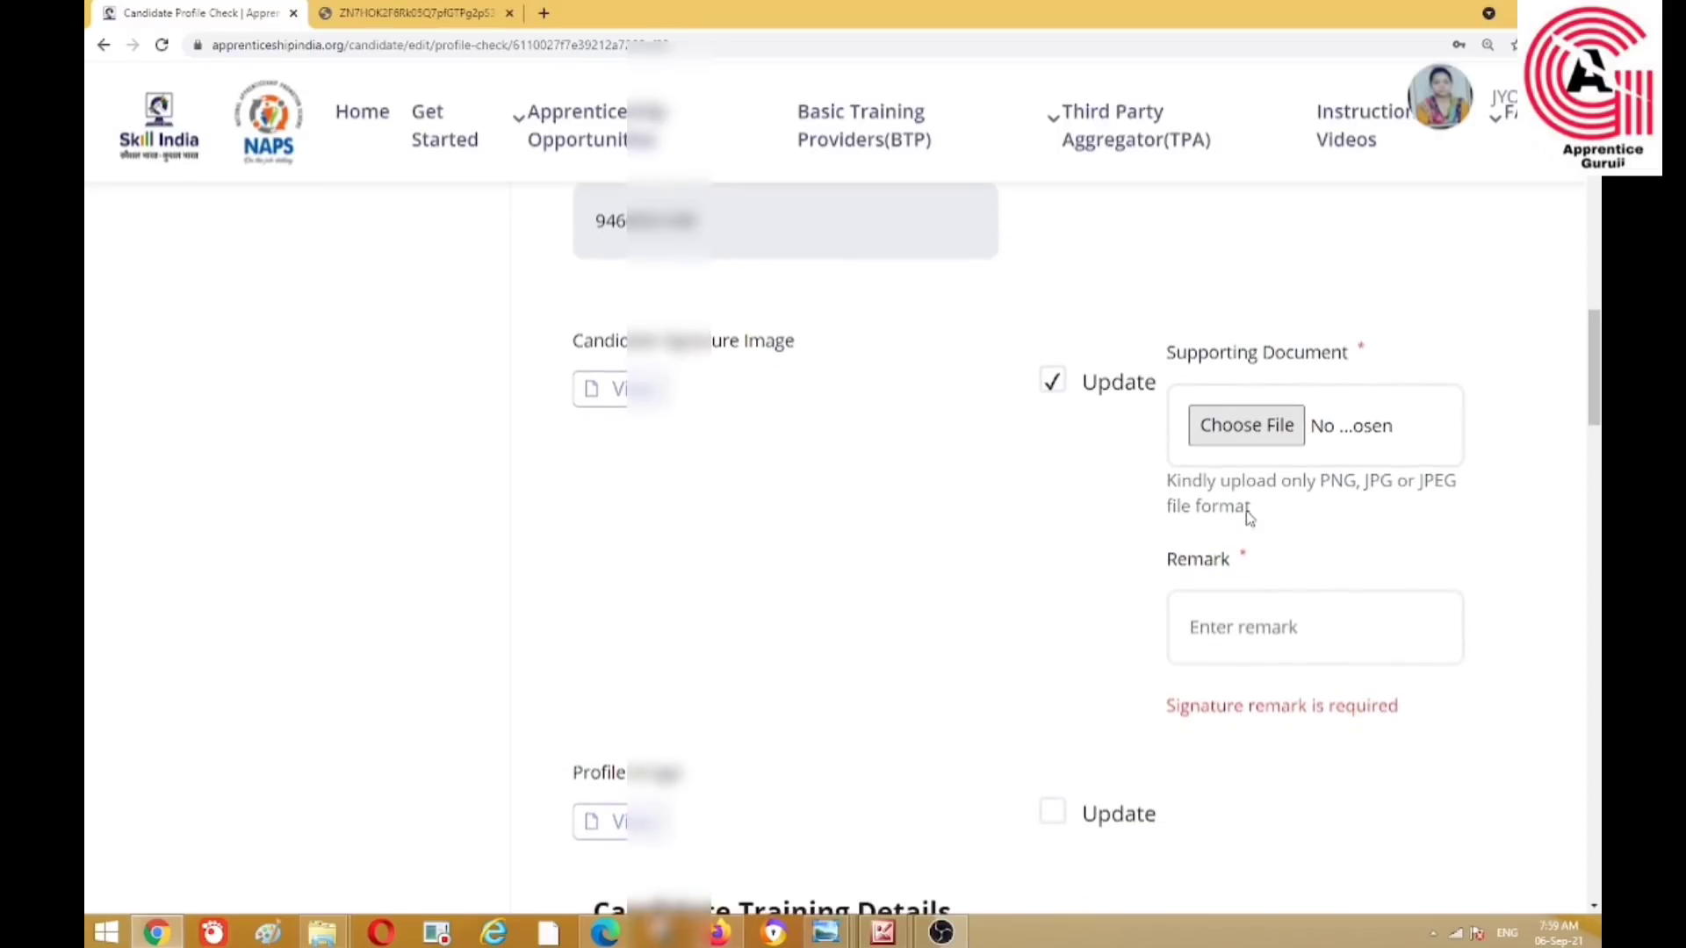
pyautogui.click(1053, 383)
# Read the Candidate Training Details from the establishment code through trade, training dates and contract to the education qualification.
pyautogui.scroll(-4, 1036, 554)
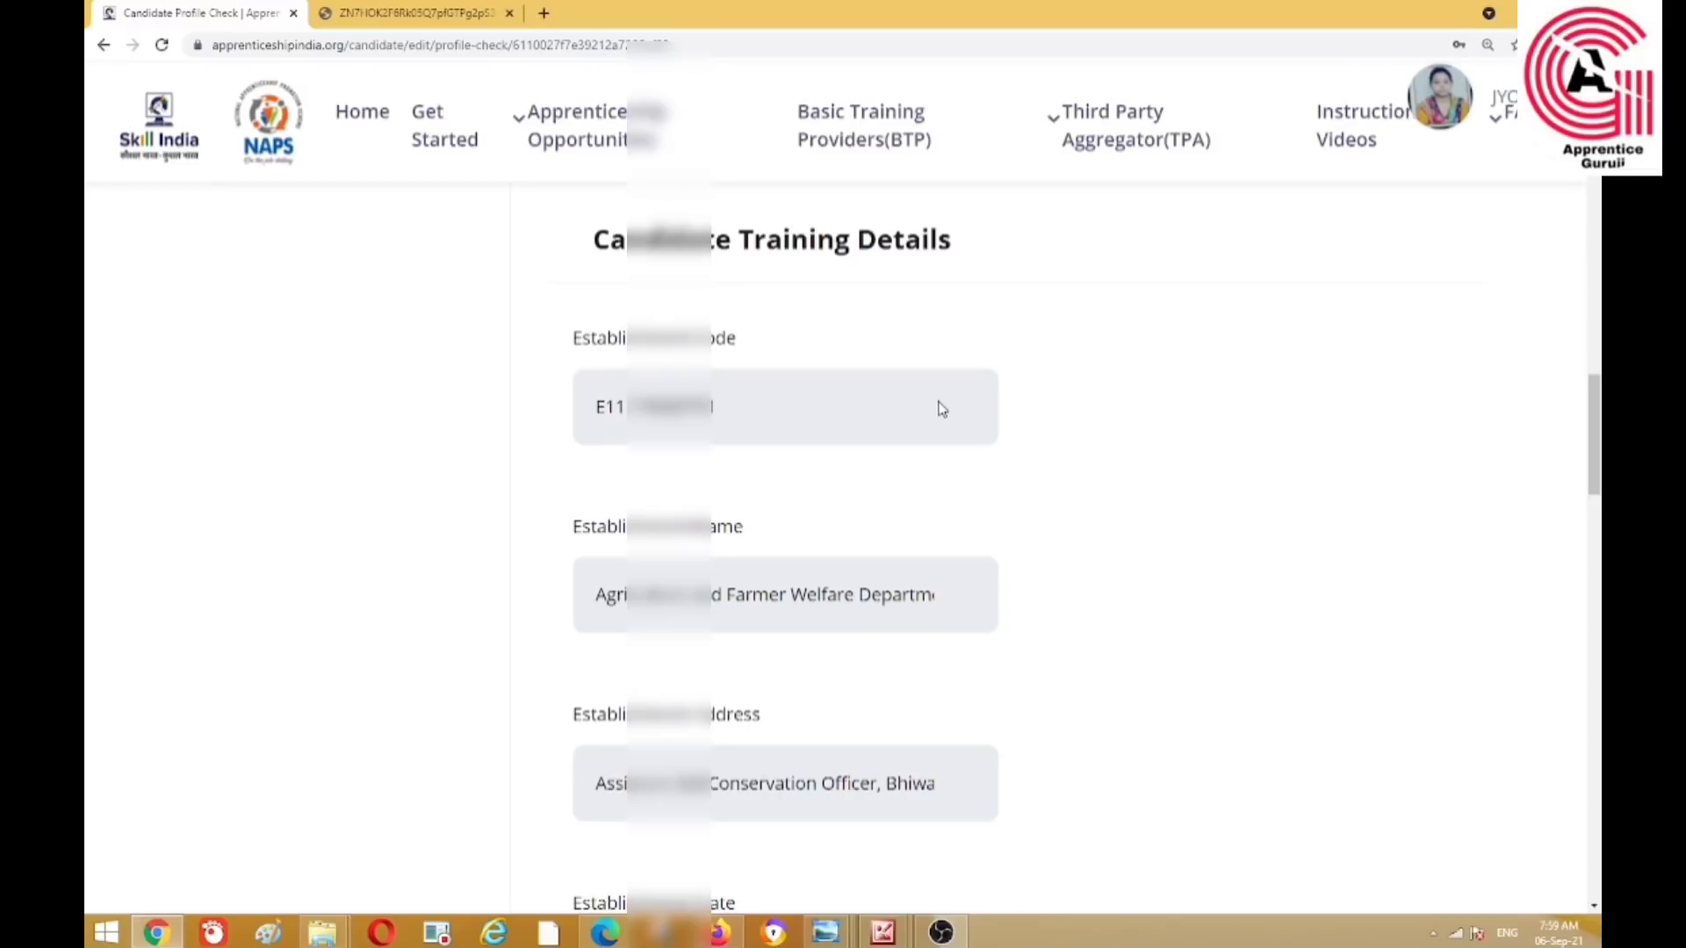
pyautogui.scroll(-2, 1004, 402)
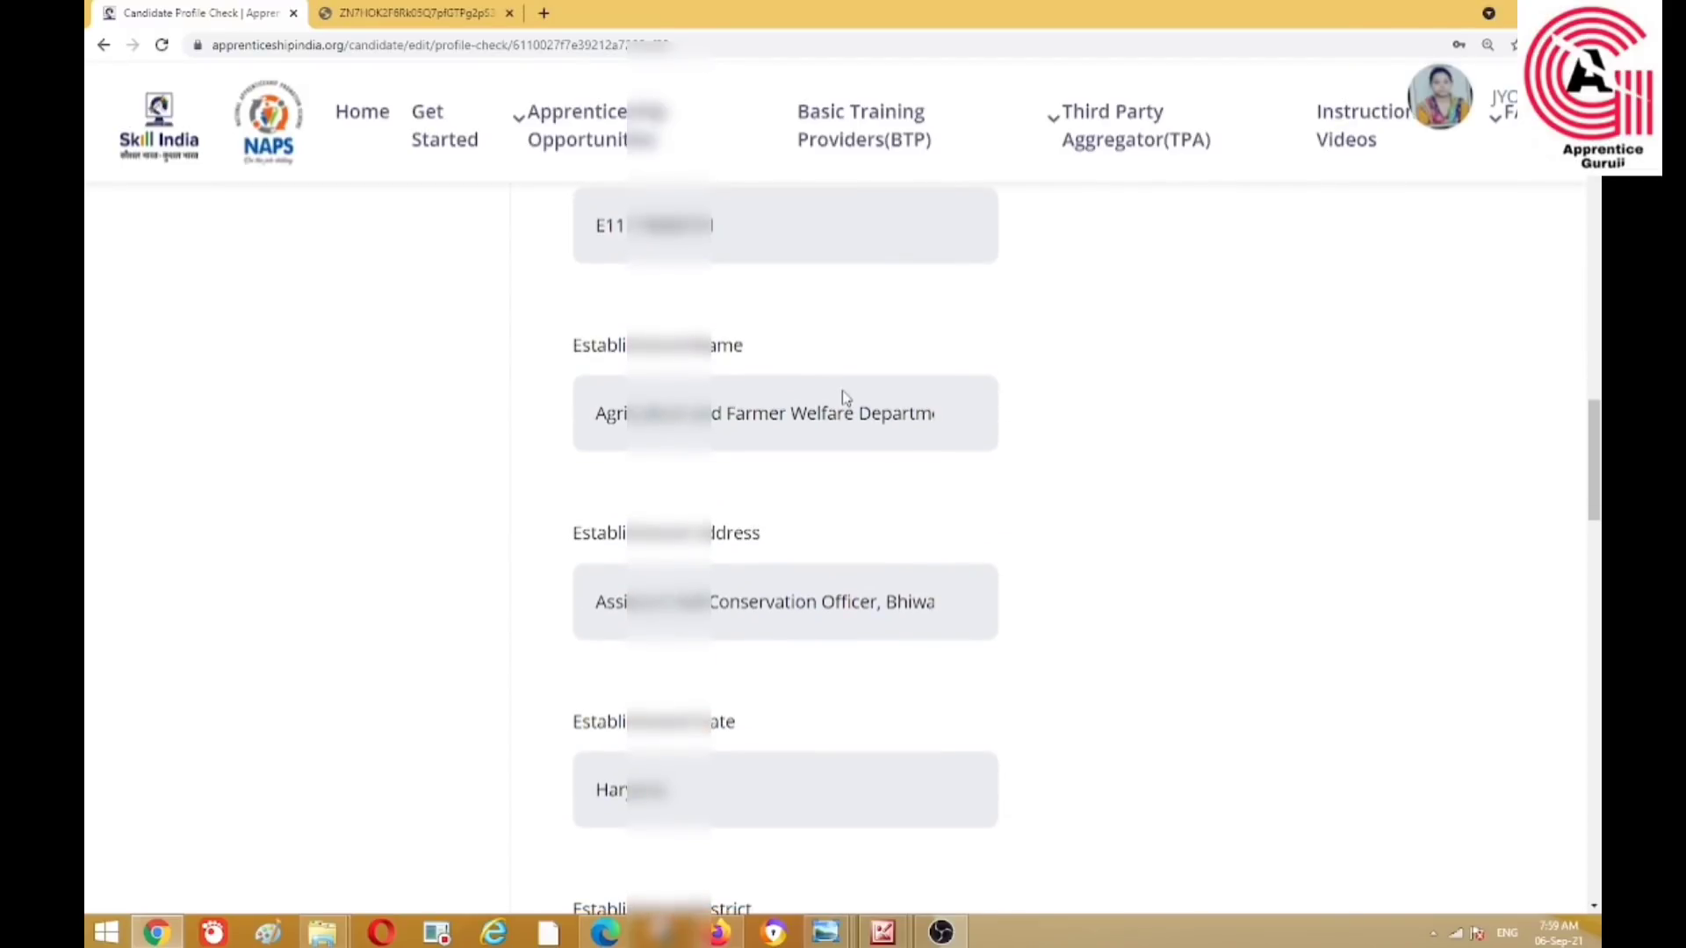
pyautogui.scroll(-2, 842, 391)
pyautogui.scroll(-2, 846, 397)
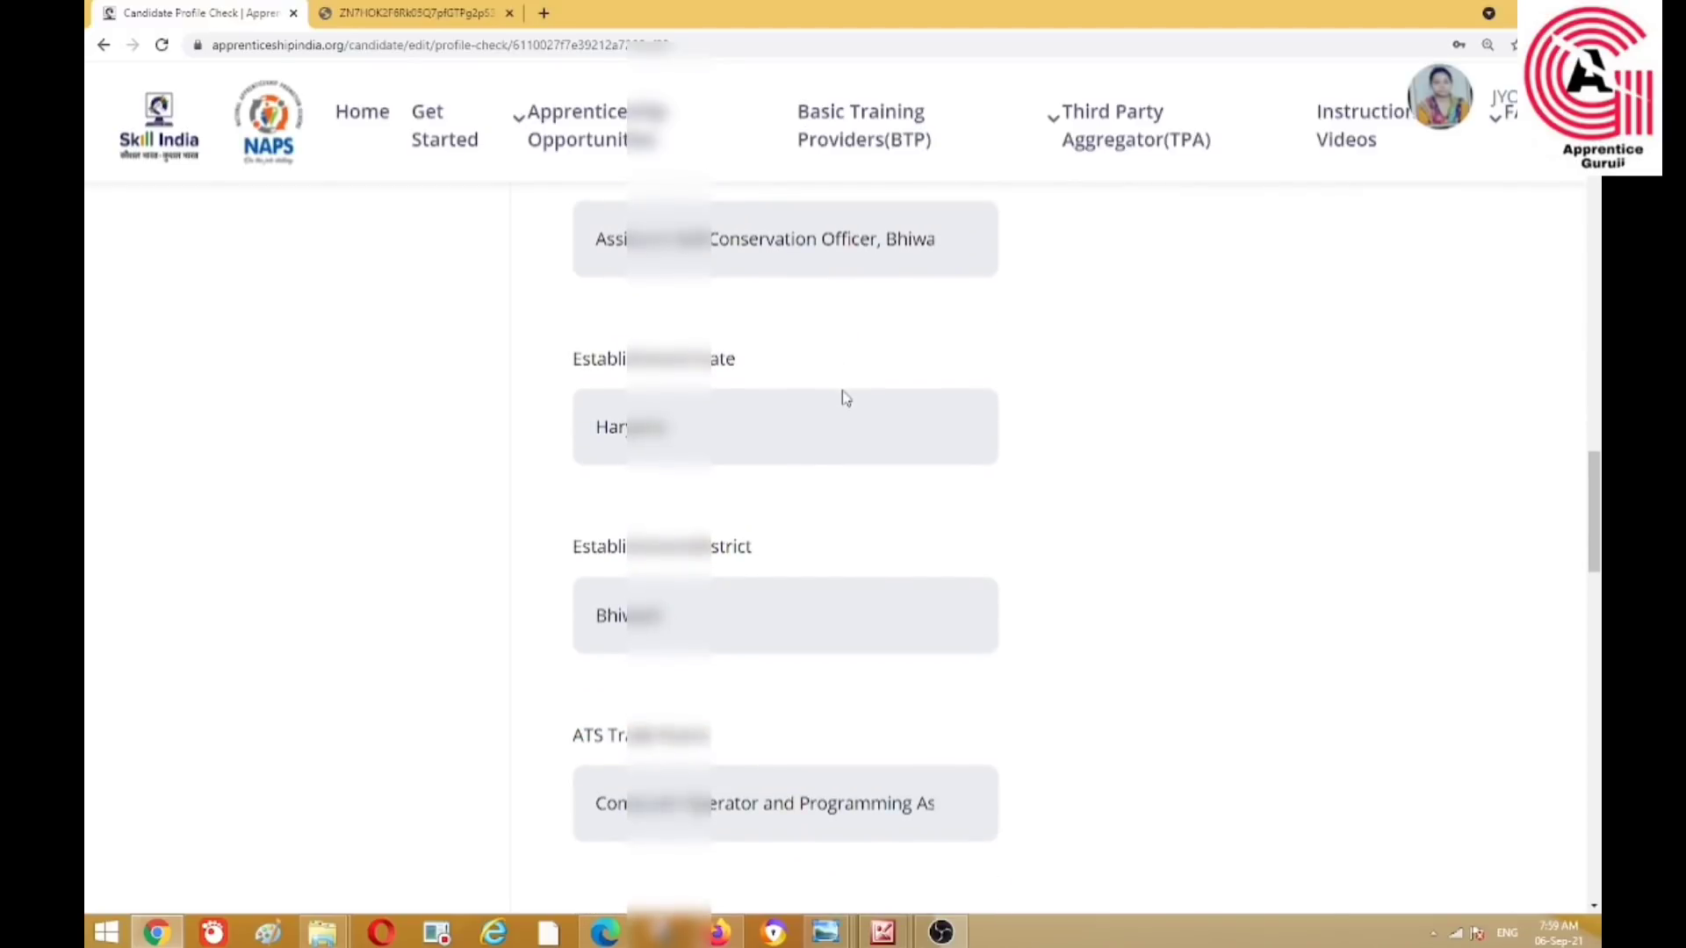
pyautogui.scroll(-6, 845, 398)
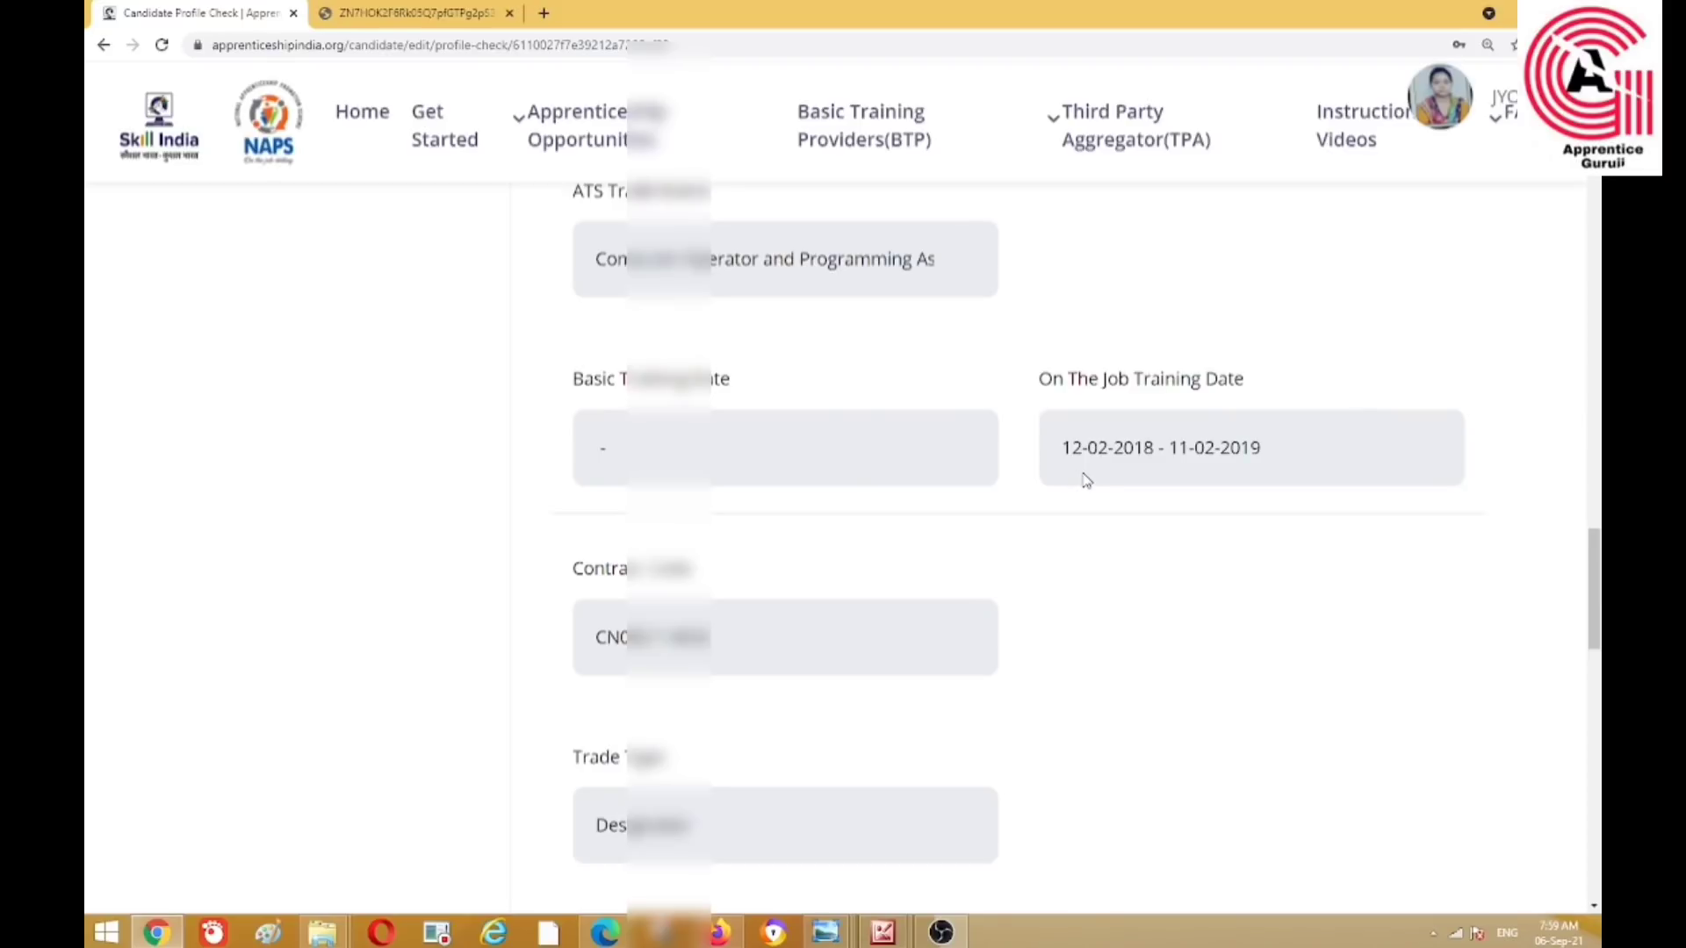
pyautogui.scroll(-5, 1086, 479)
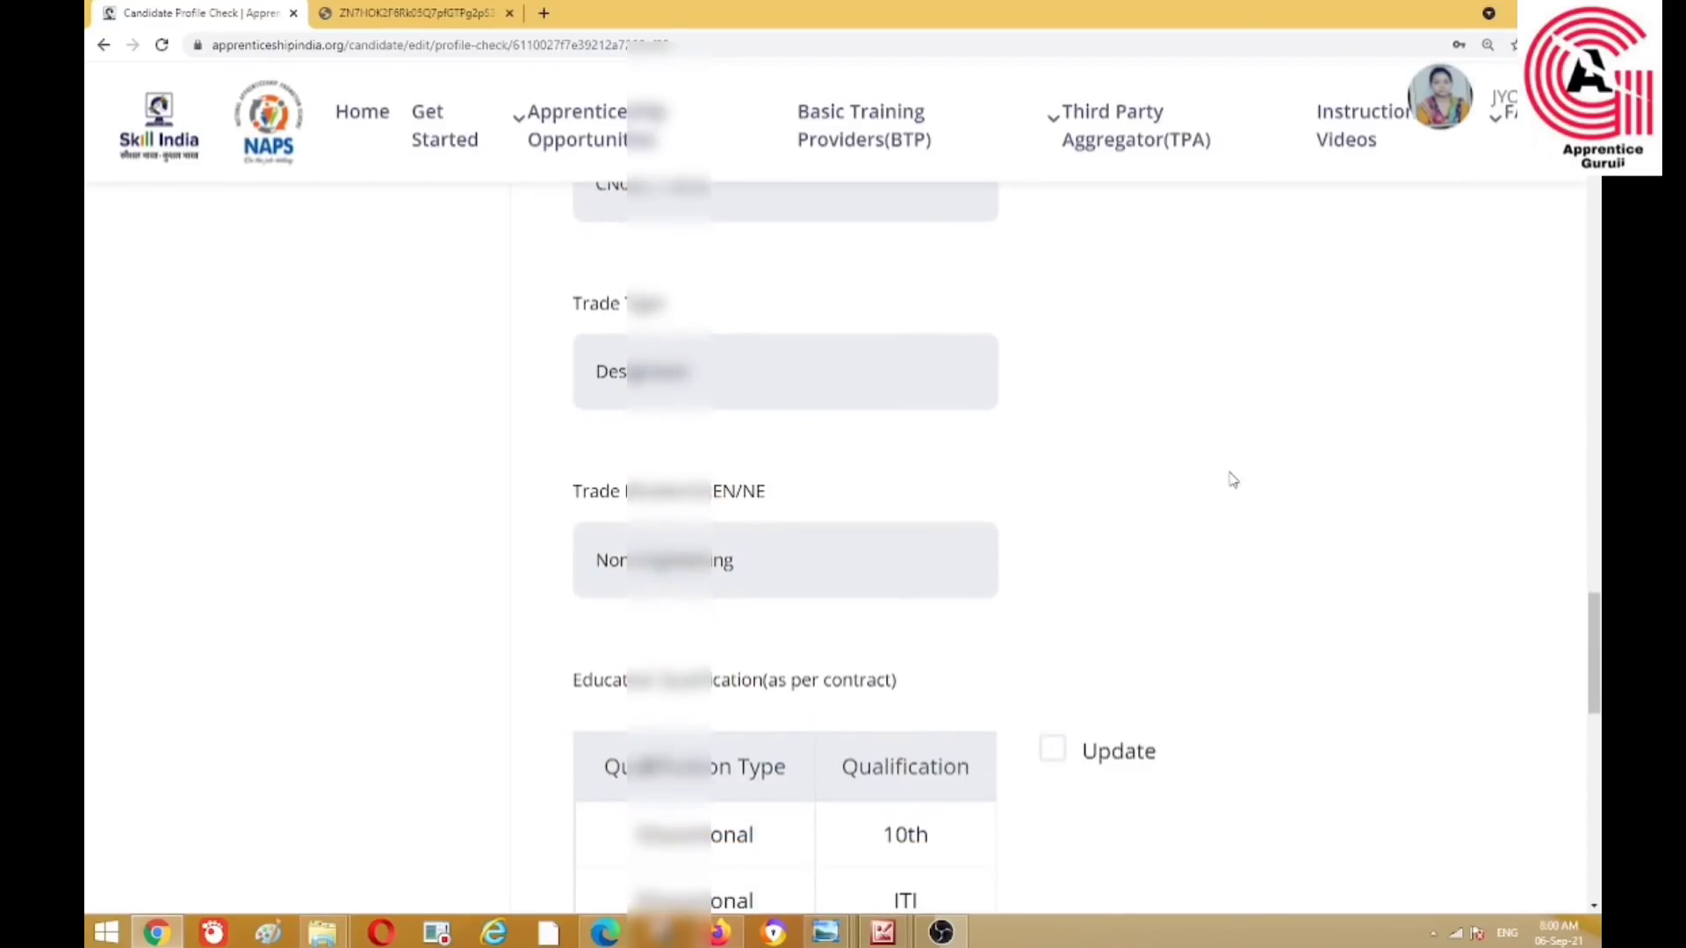
pyautogui.scroll(-2, 1102, 572)
pyautogui.scroll(1, 992, 499)
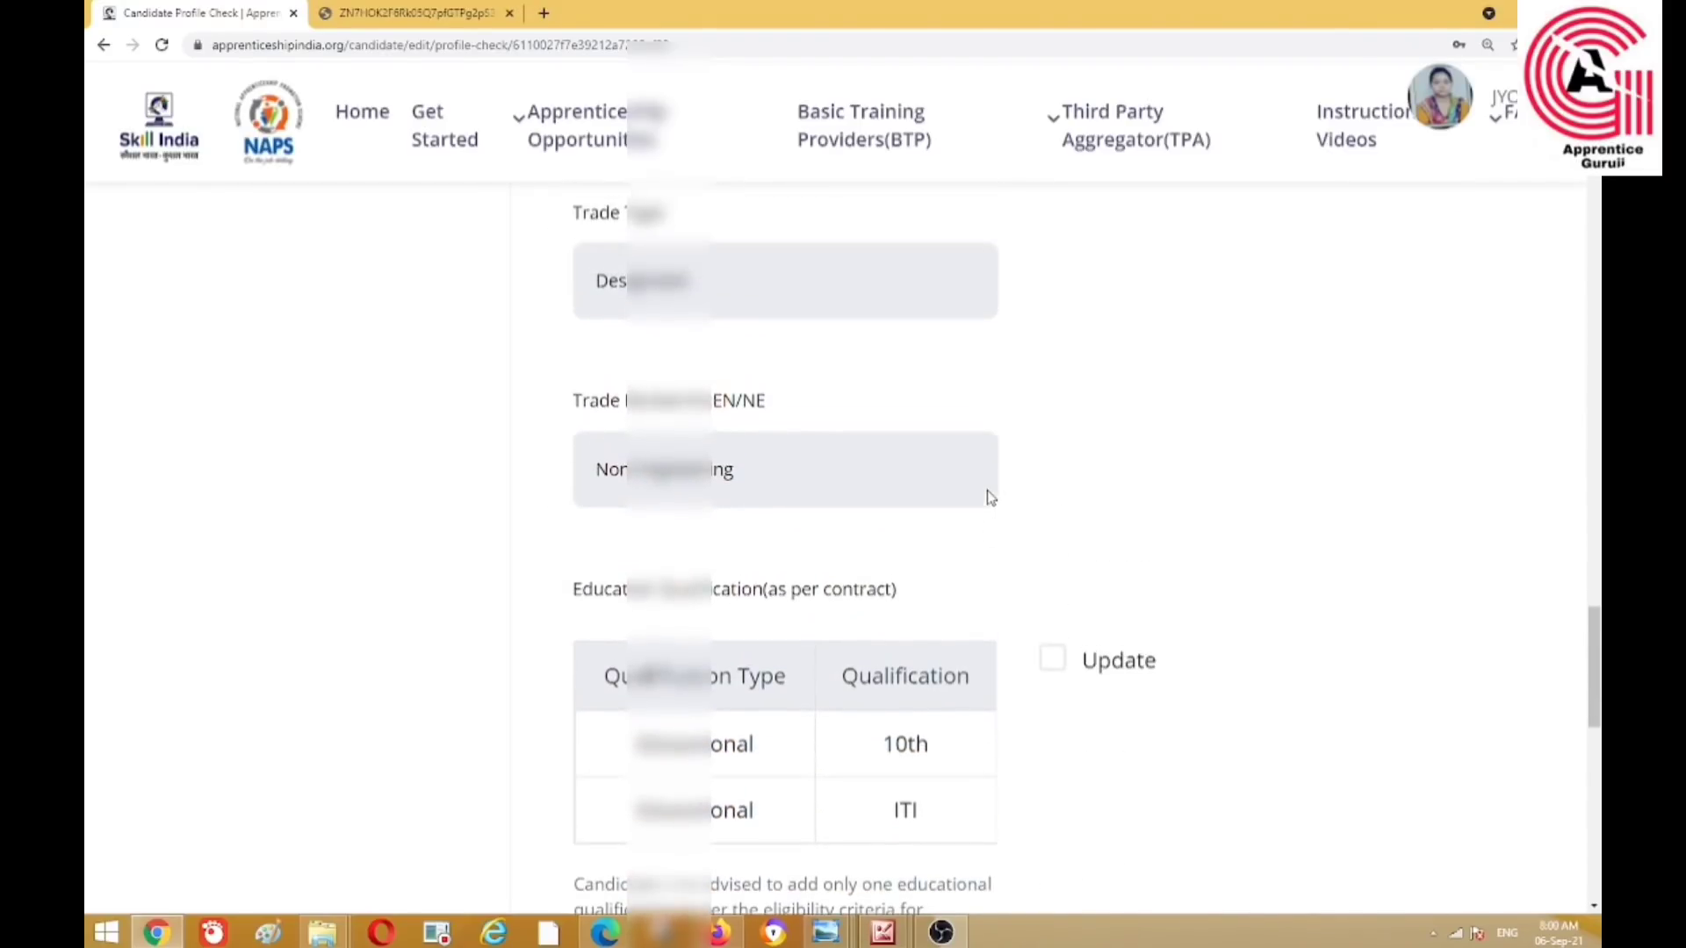
pyautogui.scroll(-3, 1009, 483)
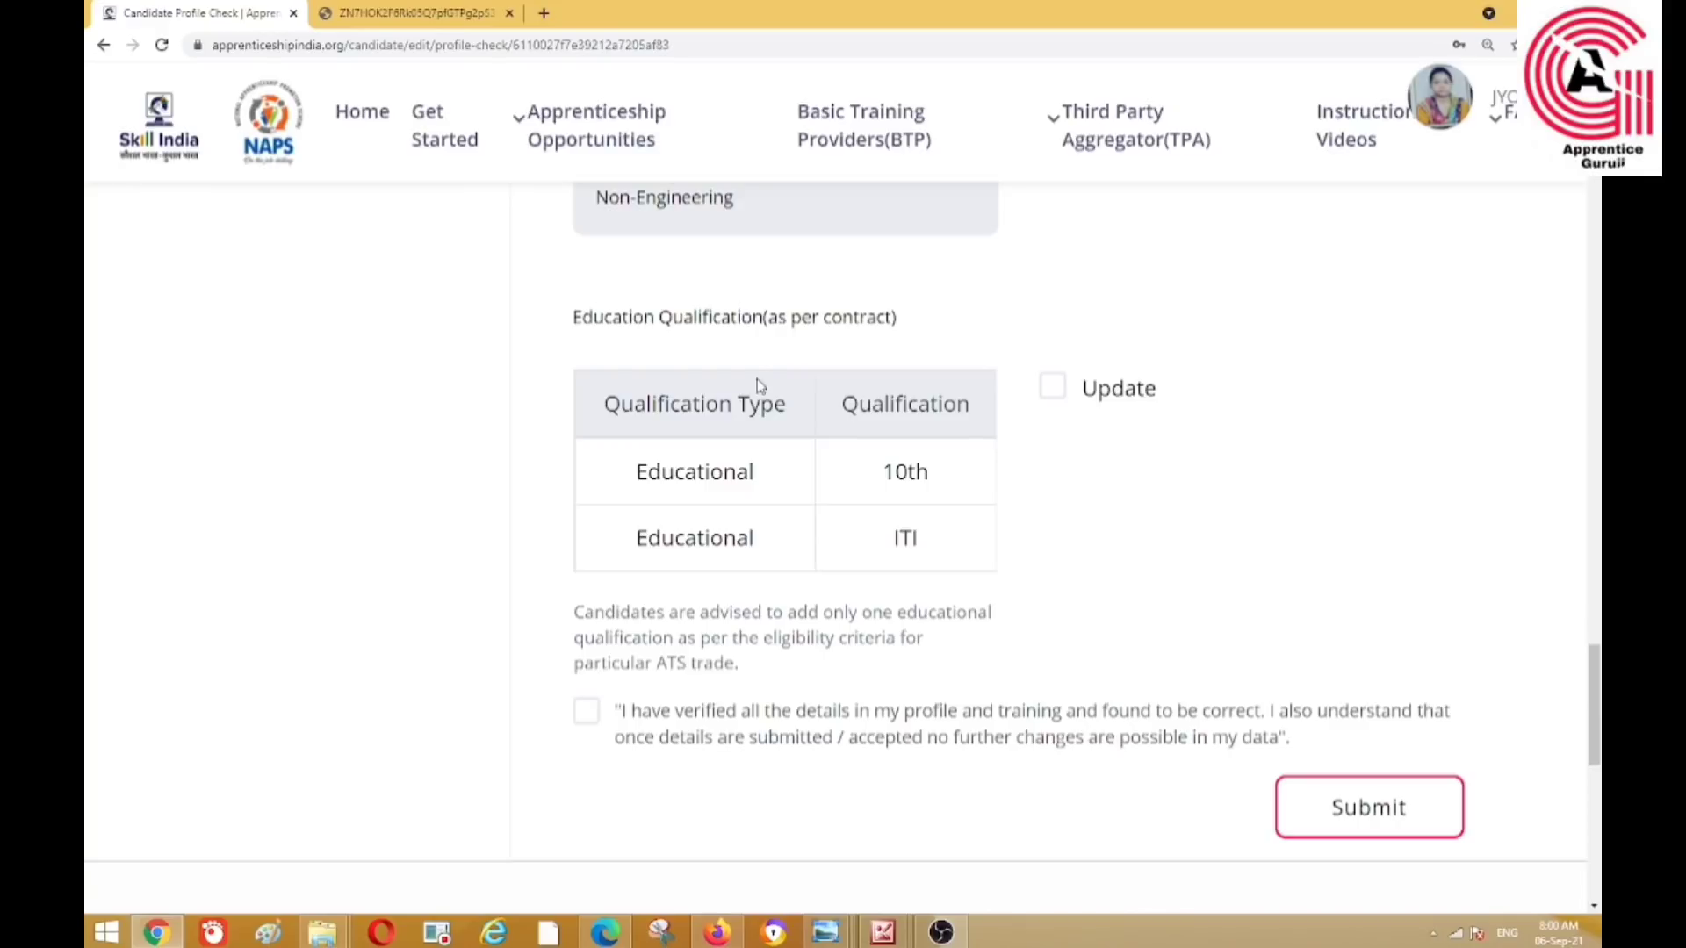
# Mark Education Qualification for update, attach the candidate's ITI PDF as supporting document and enter the remark "Kindly update my profile.".
pyautogui.click(1053, 388)
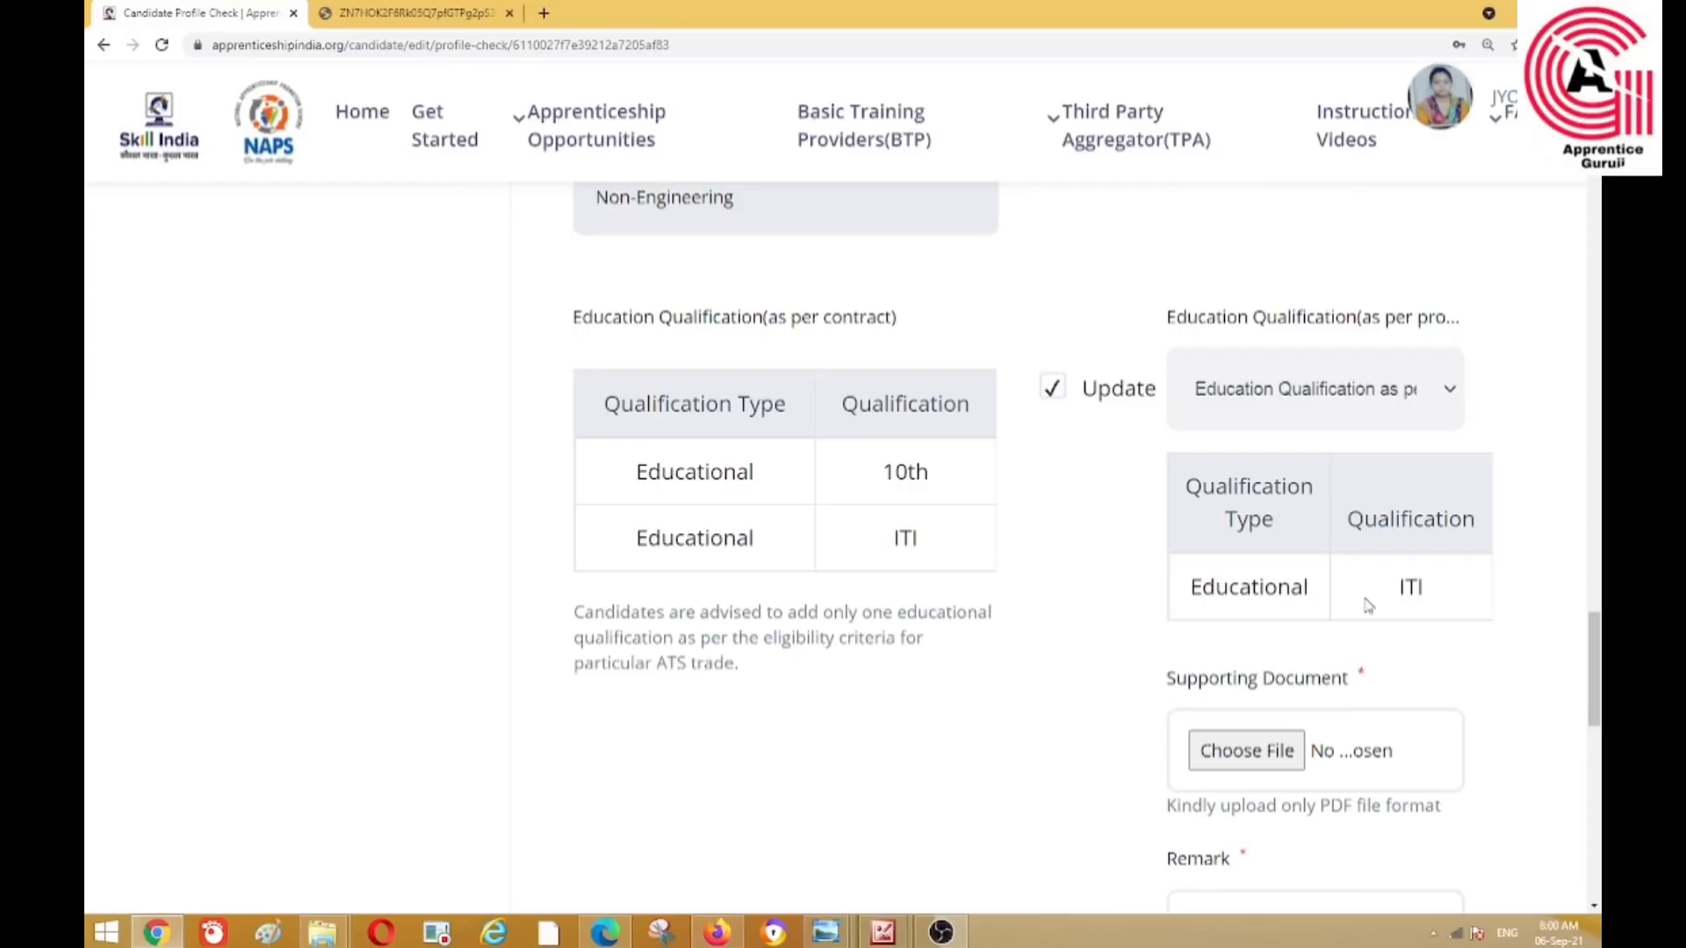
pyautogui.scroll(-1, 1365, 604)
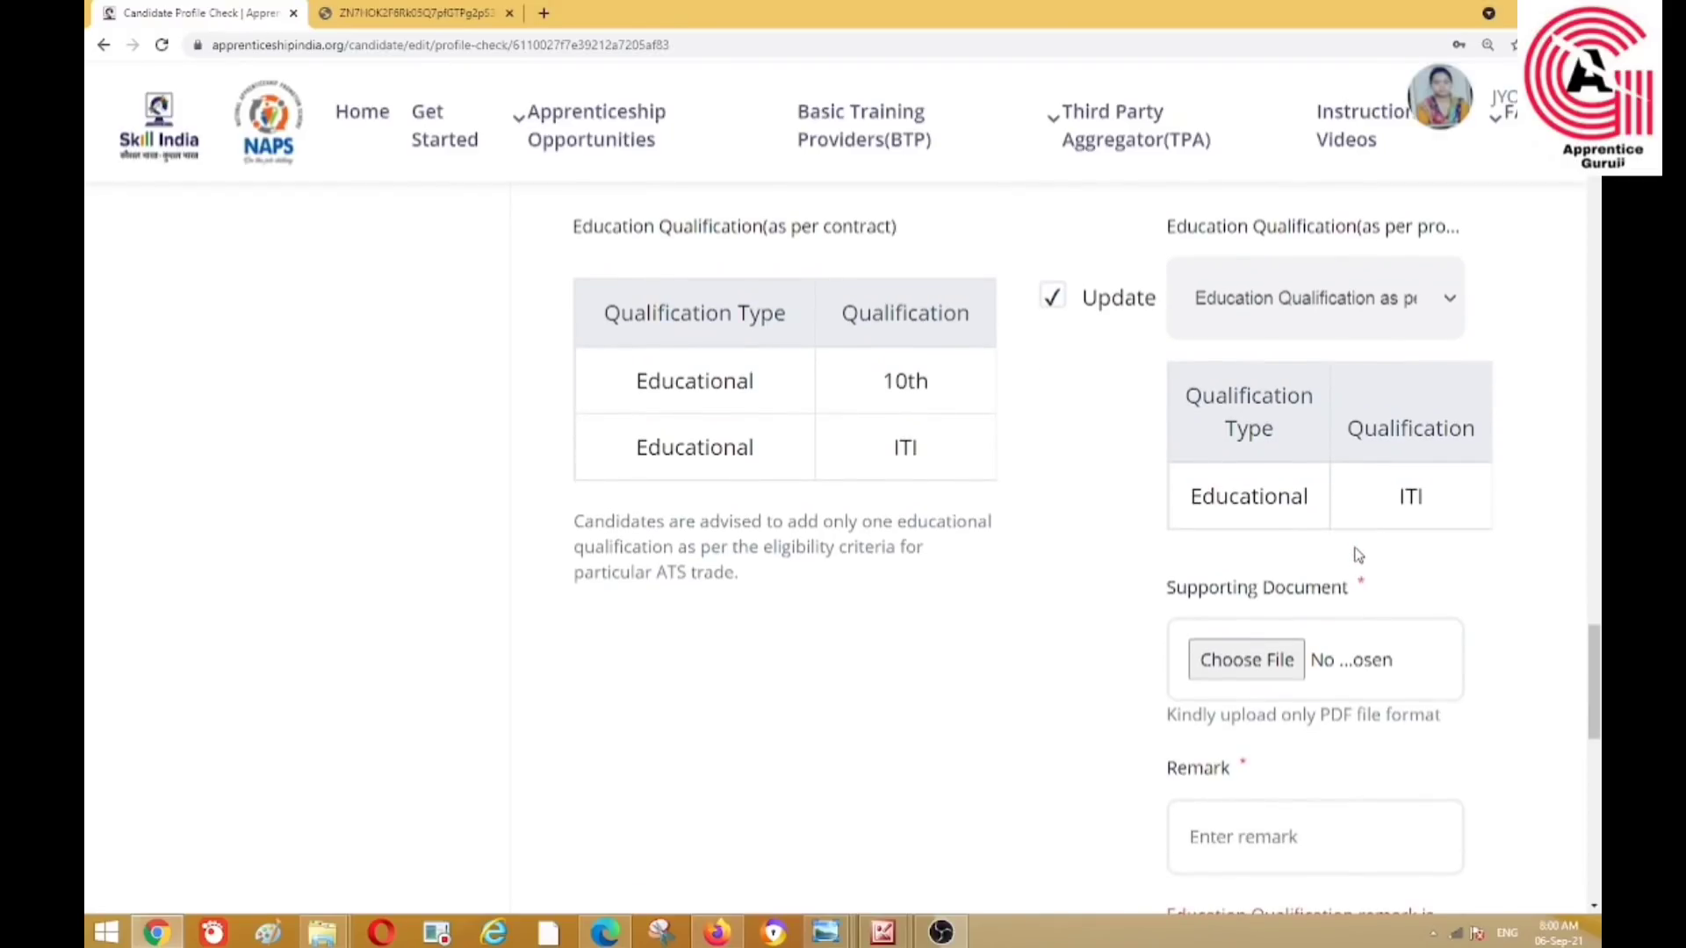
pyautogui.scroll(-2, 1358, 555)
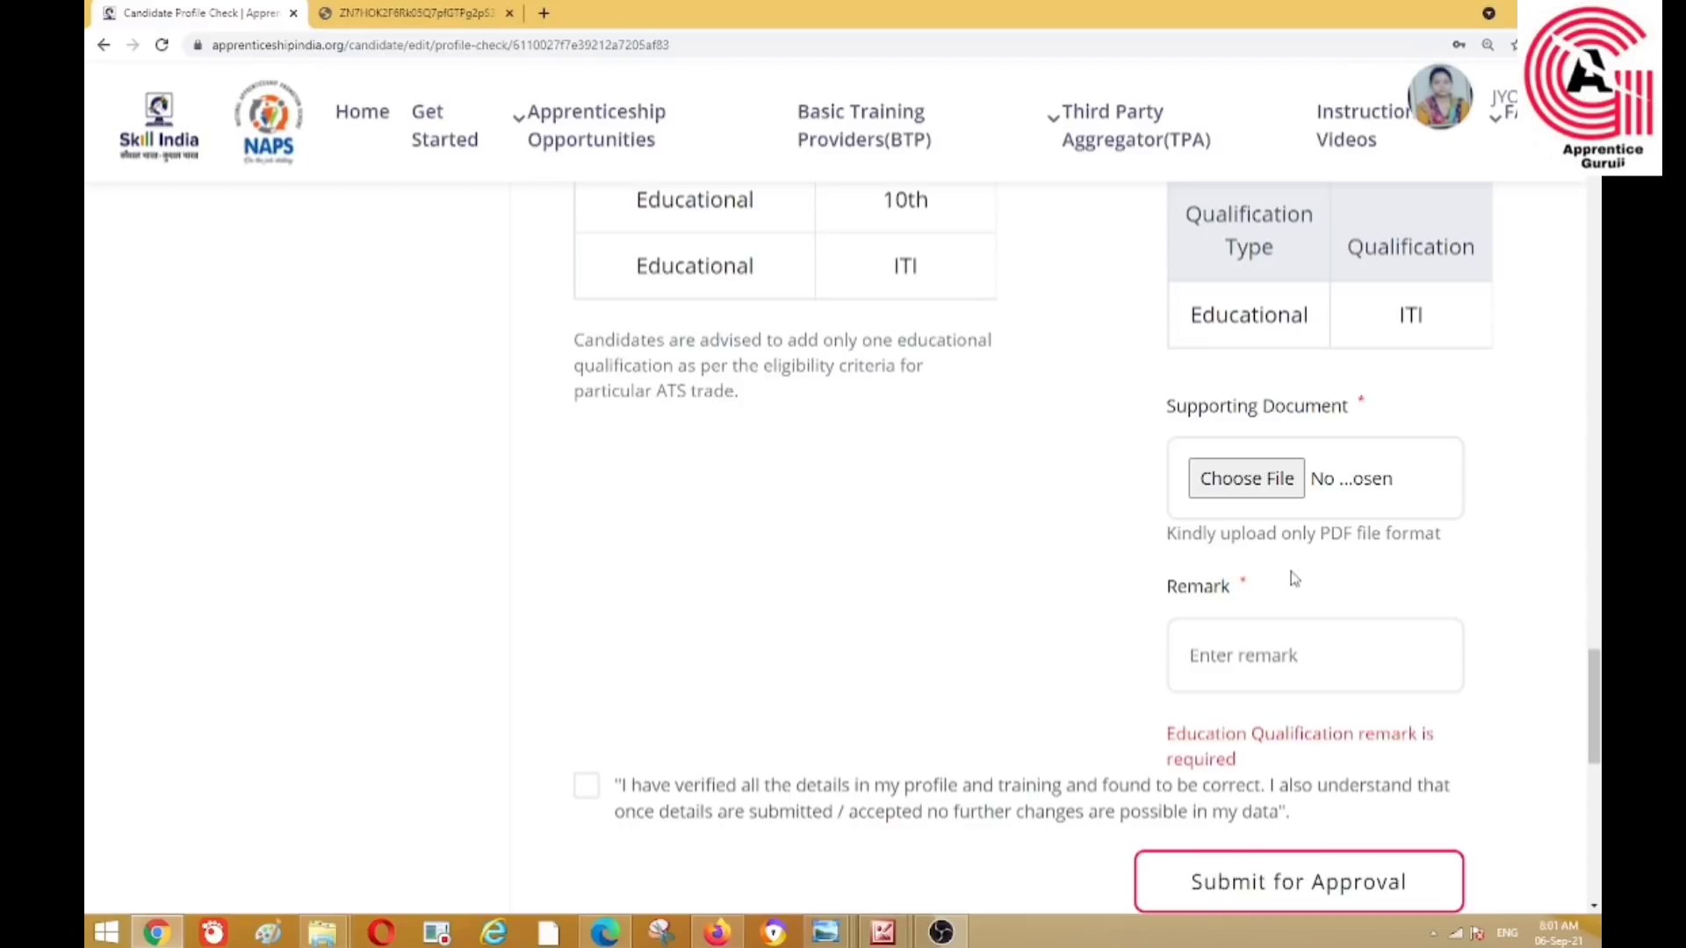
pyautogui.click(1238, 494)
pyautogui.click(1228, 660)
pyautogui.write('Kindly update my profile.')
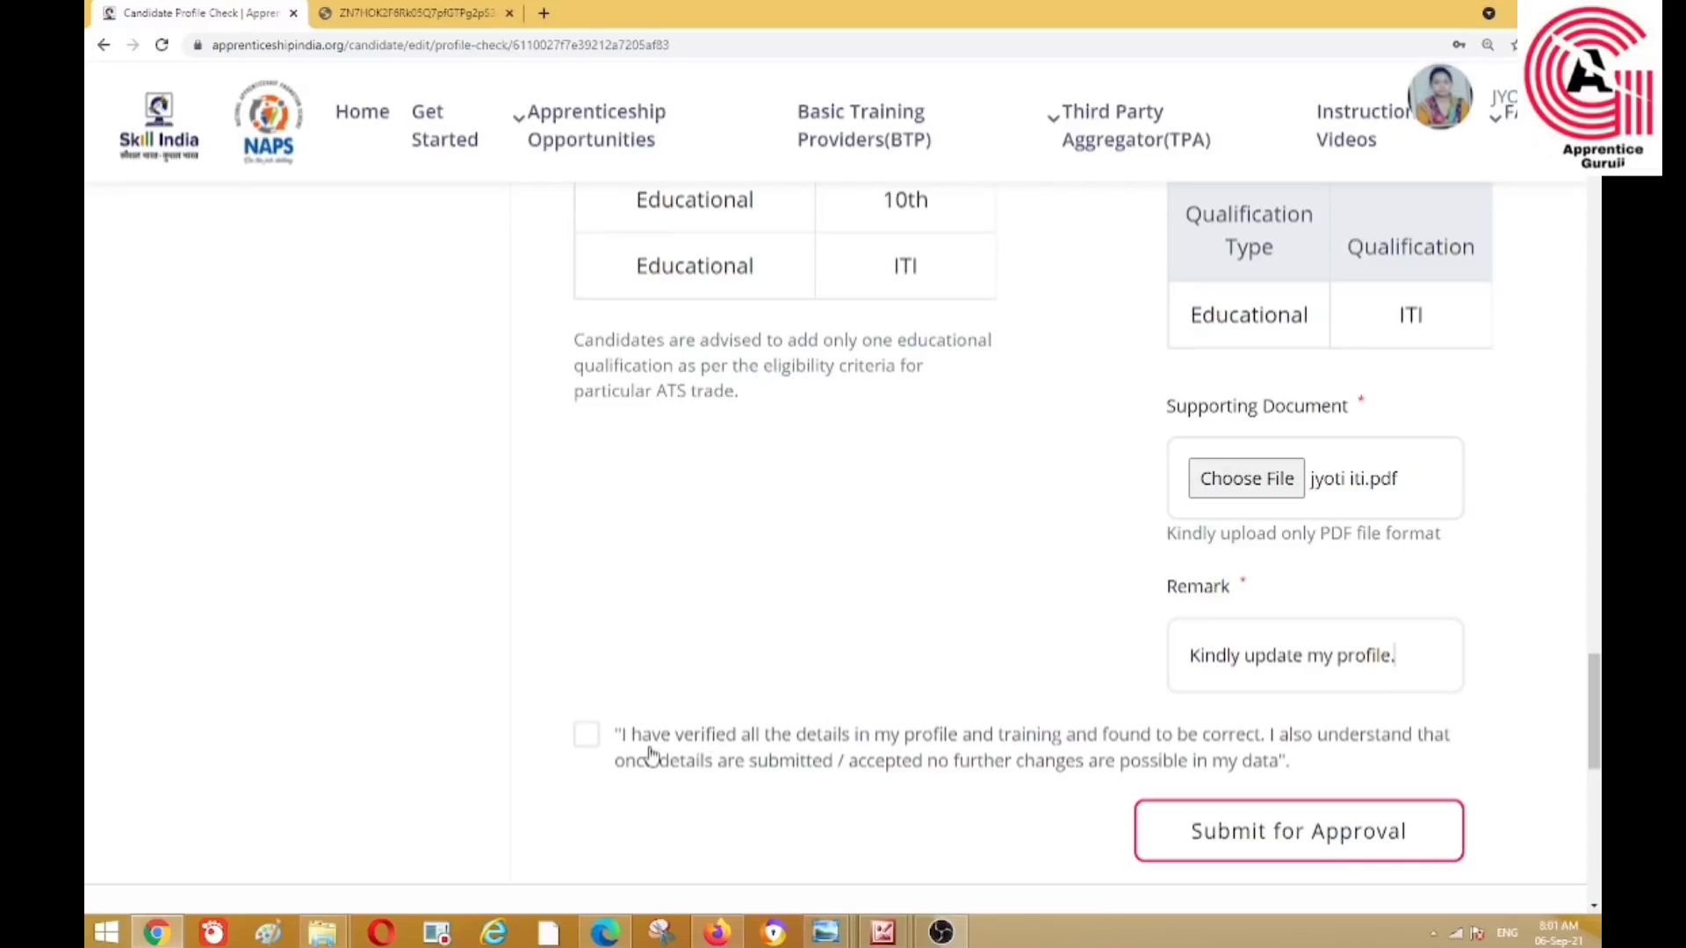
# Accept the declaration that all profile and training details are verified, recheck the form, and submit the profile to the establishment for approval.
pyautogui.click(586, 736)
pyautogui.scroll(10, 913, 784)
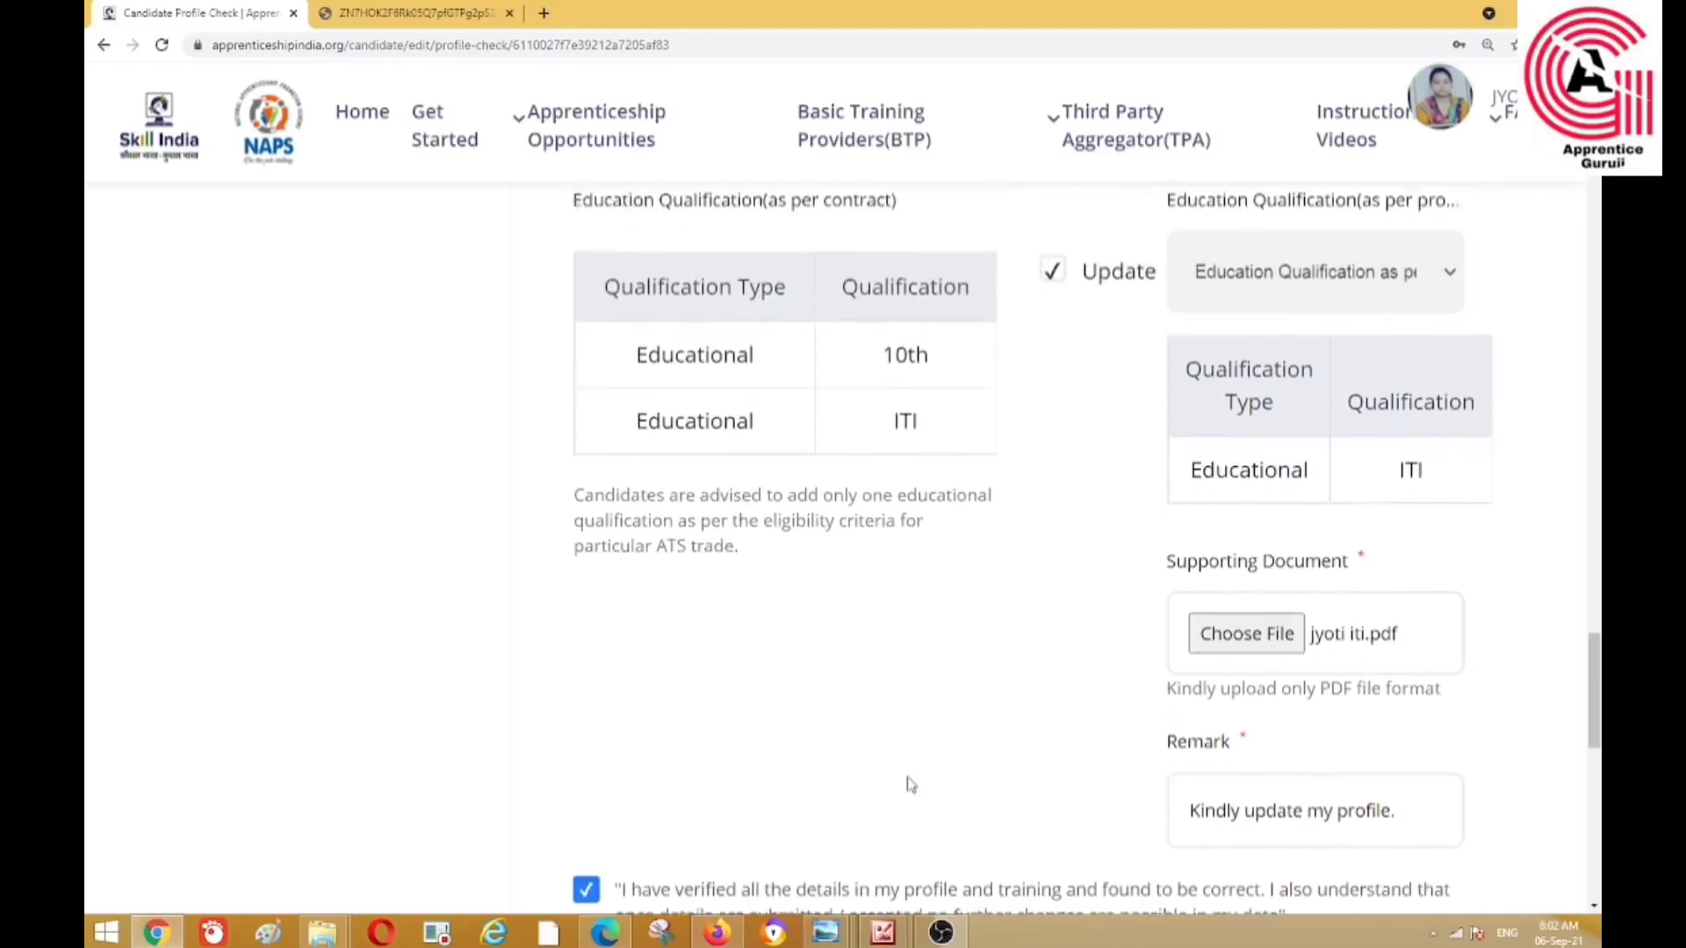
pyautogui.scroll(9, 911, 782)
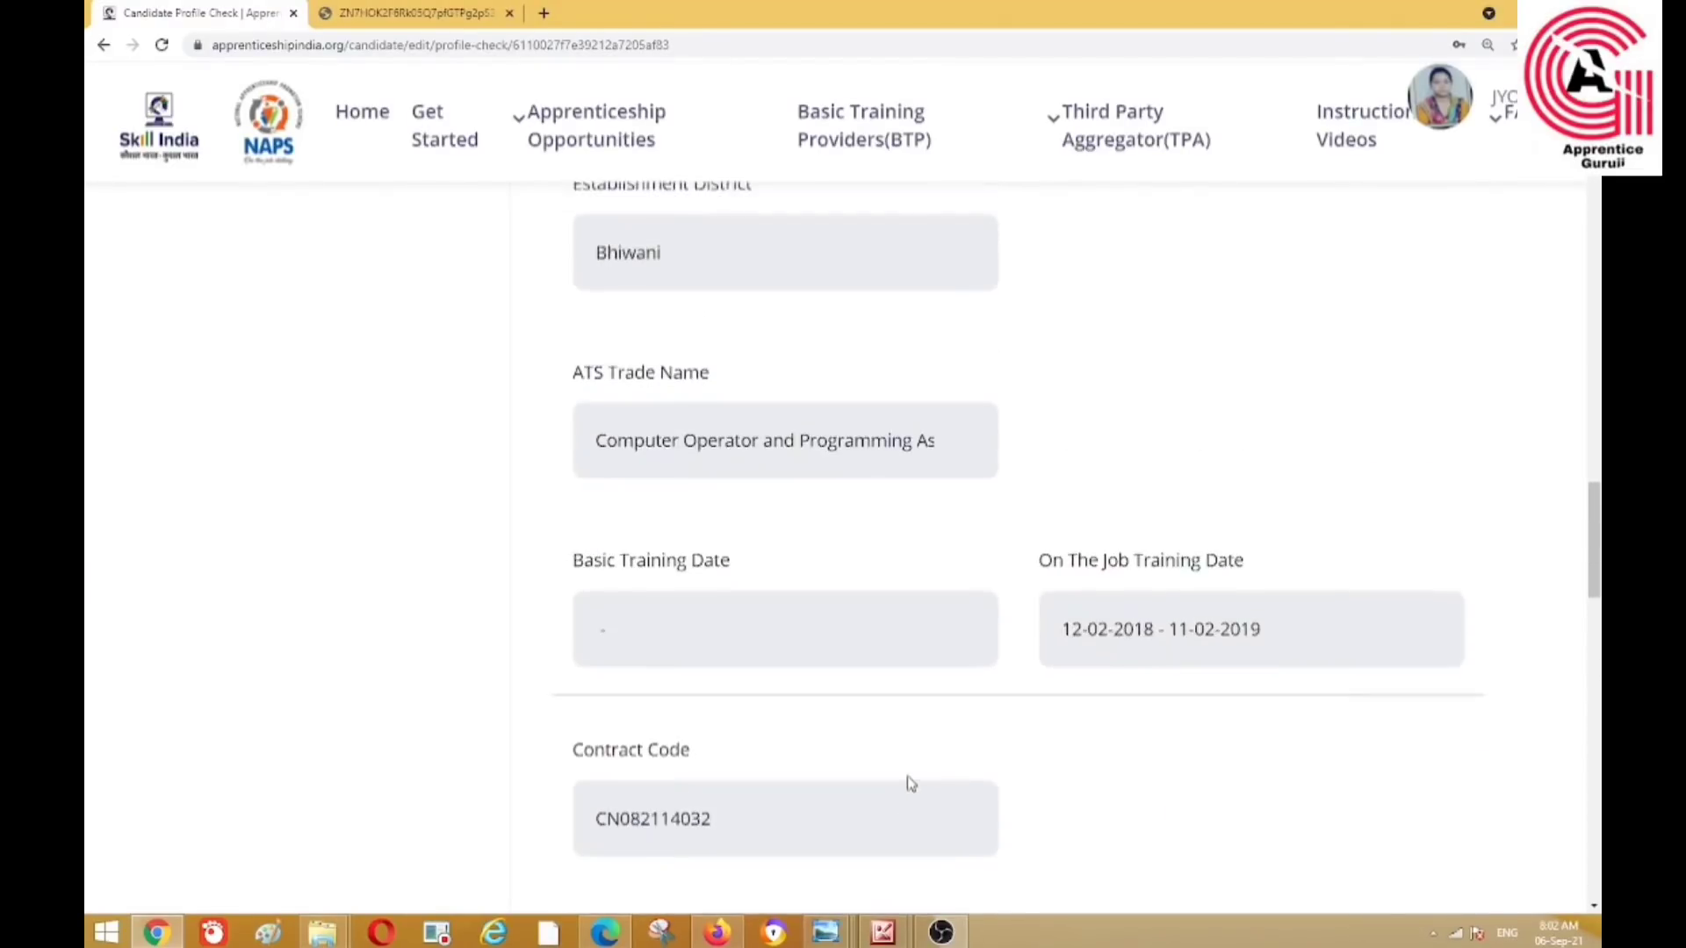
pyautogui.scroll(2, 911, 782)
pyautogui.scroll(-10, 910, 782)
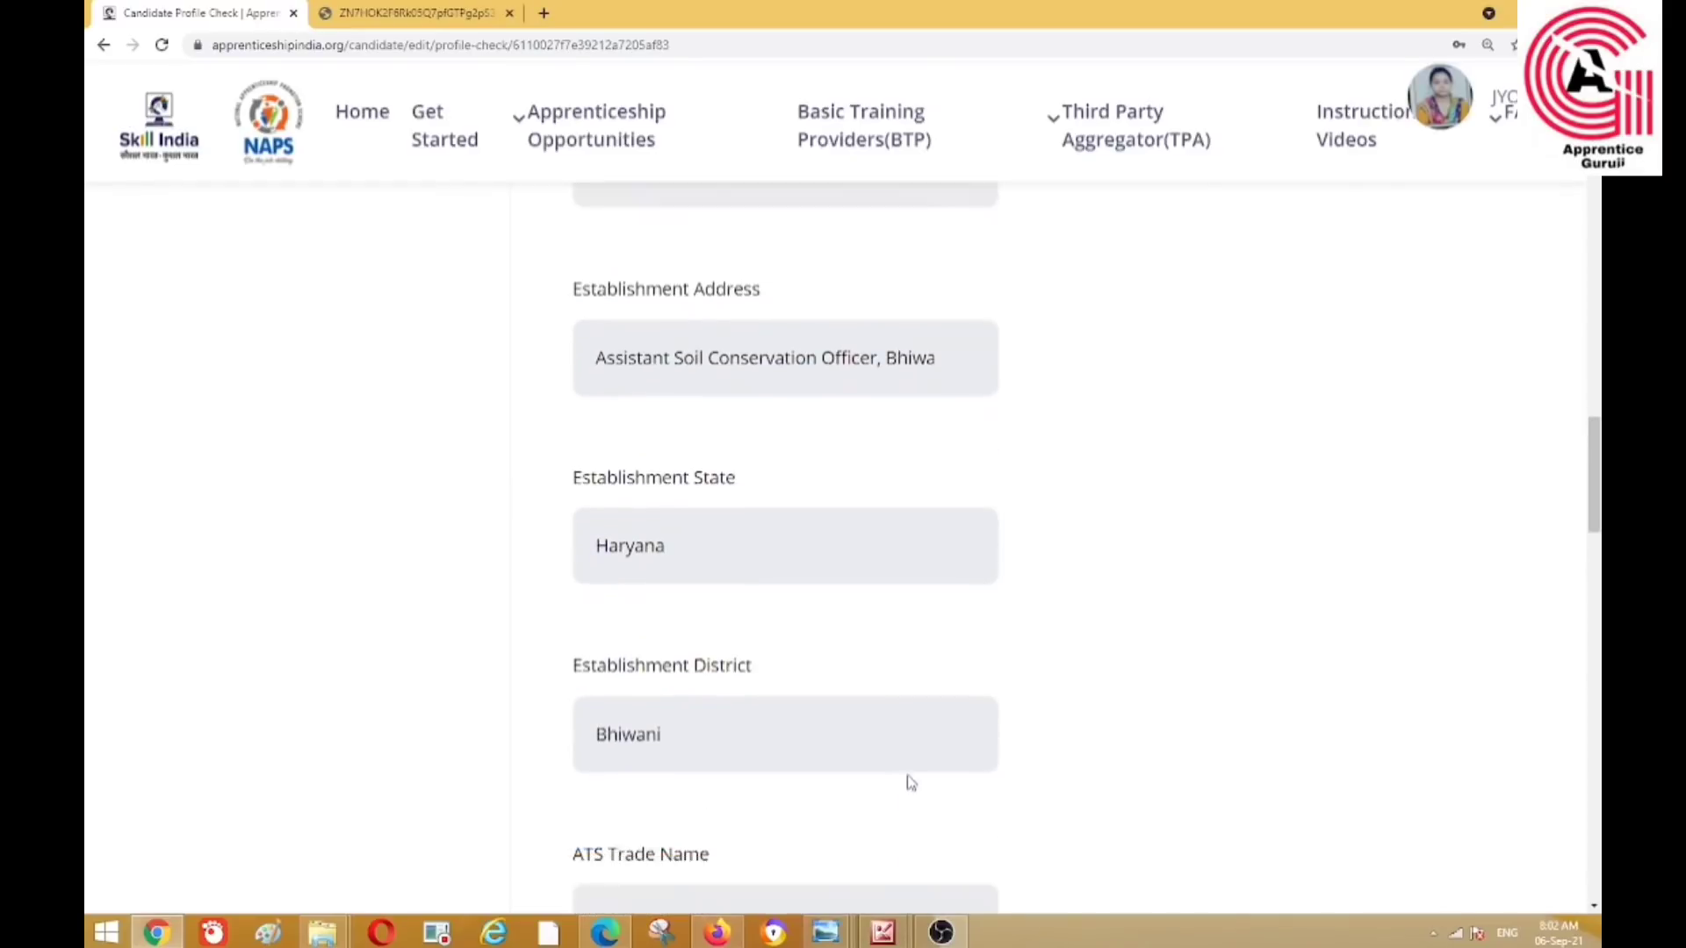
pyautogui.scroll(-3, 911, 783)
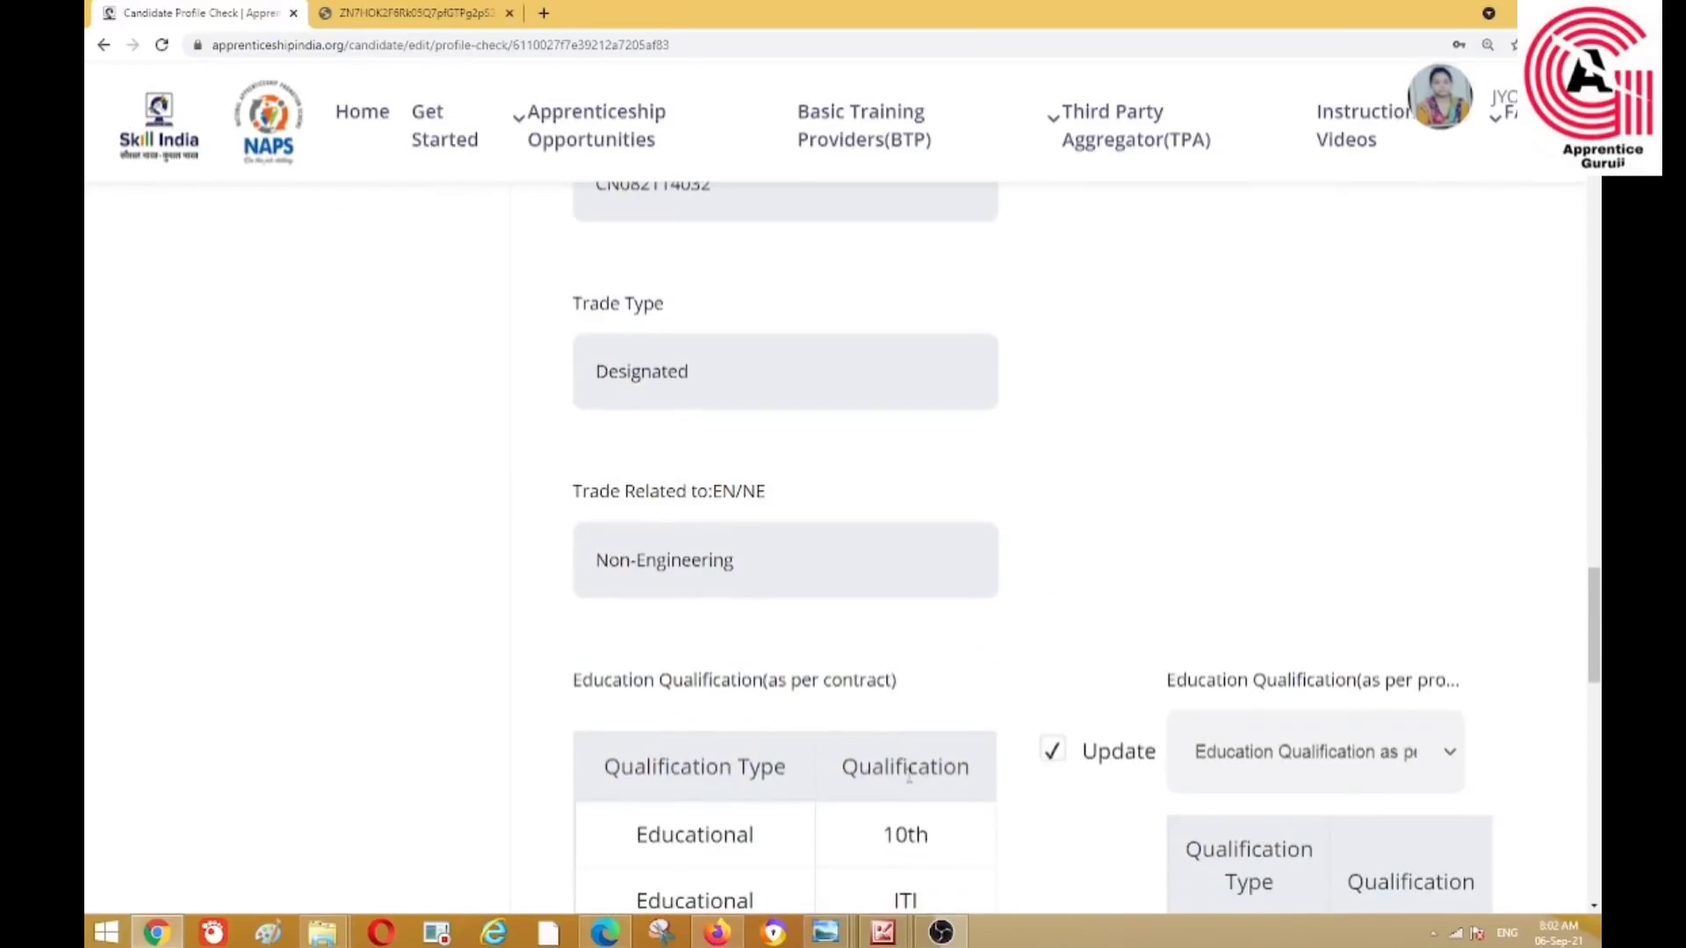
pyautogui.scroll(3, 911, 782)
pyautogui.scroll(-2, 911, 782)
pyautogui.scroll(-10, 911, 782)
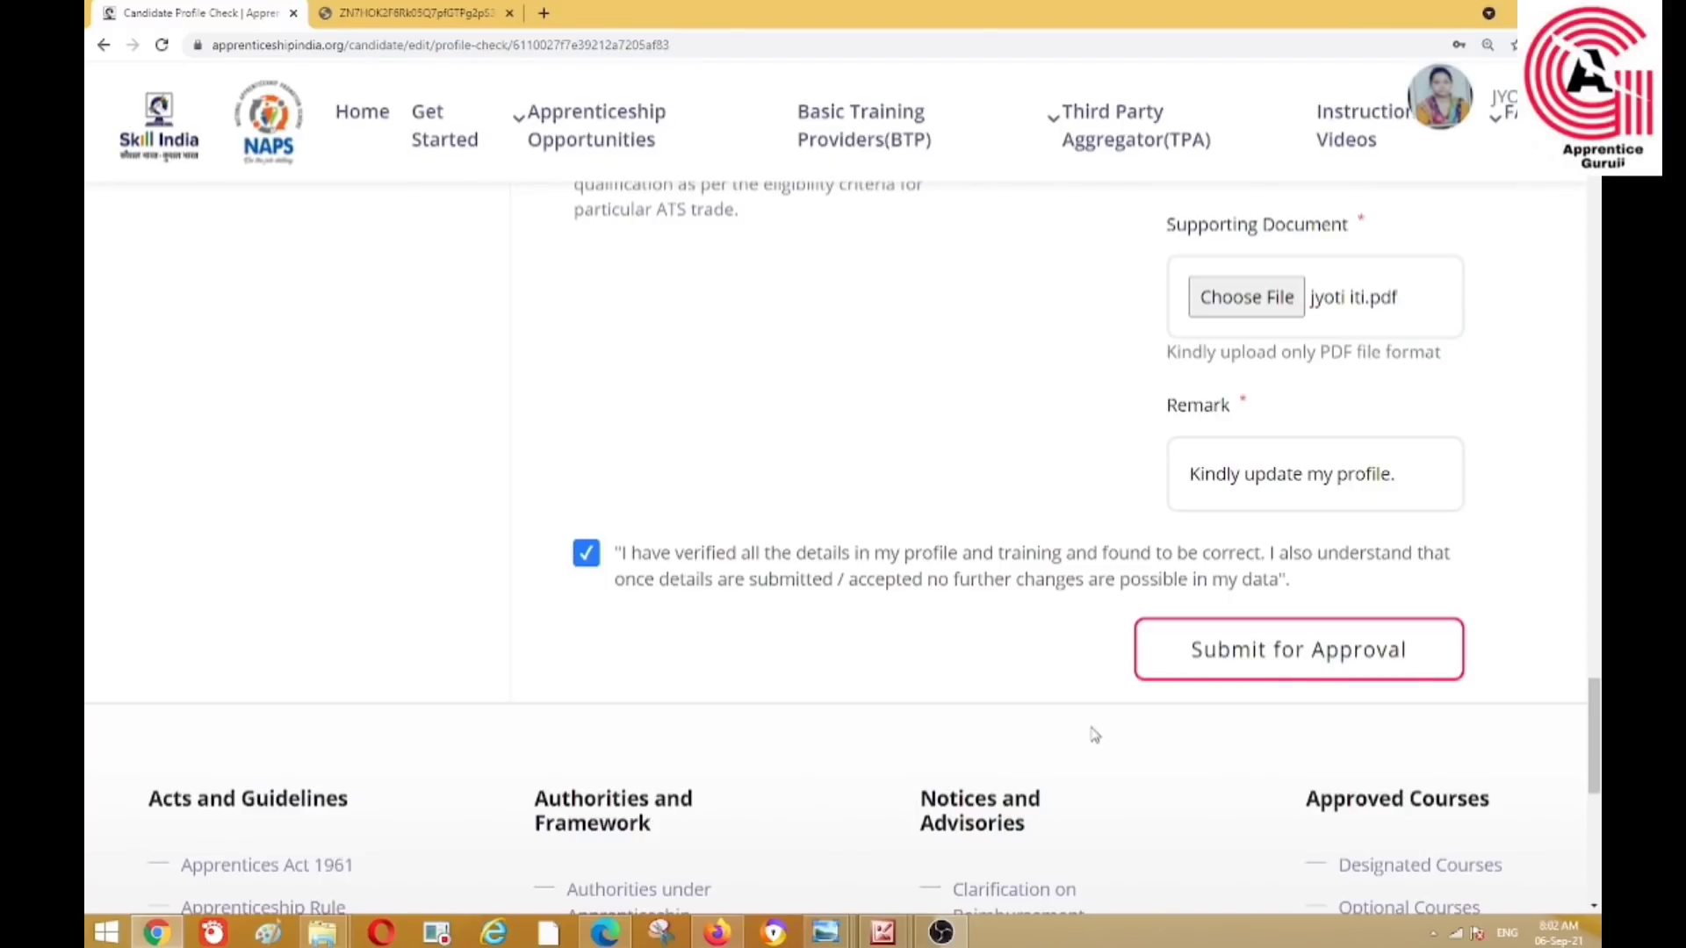
pyautogui.click(1253, 670)
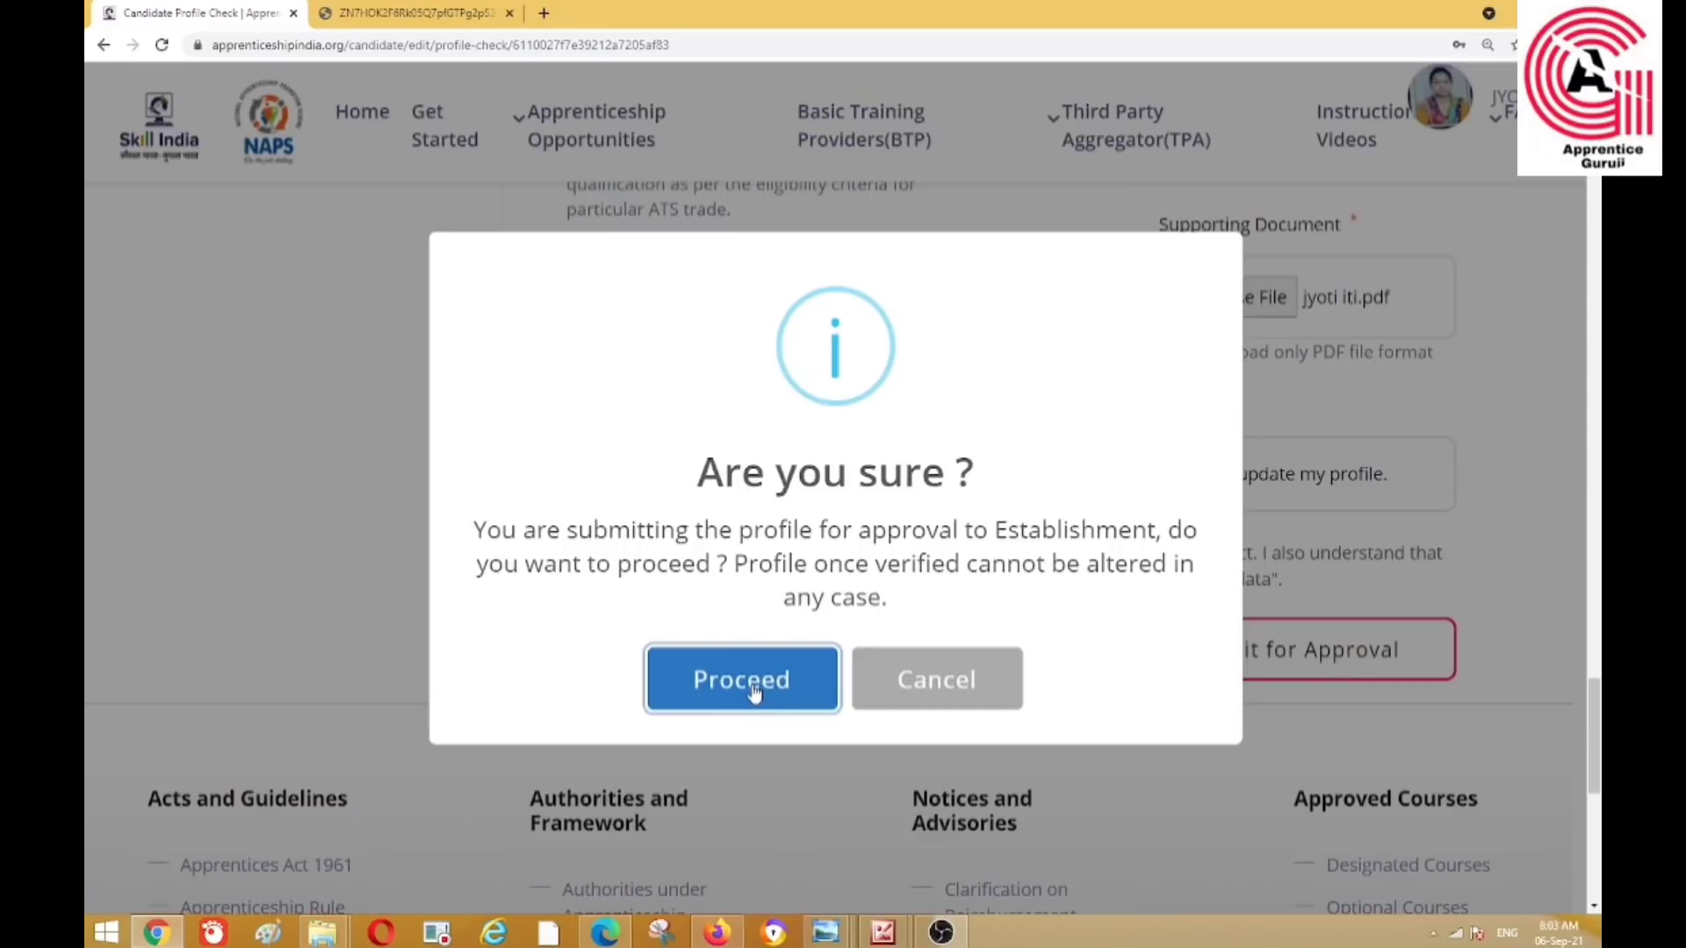
pyautogui.click(752, 694)
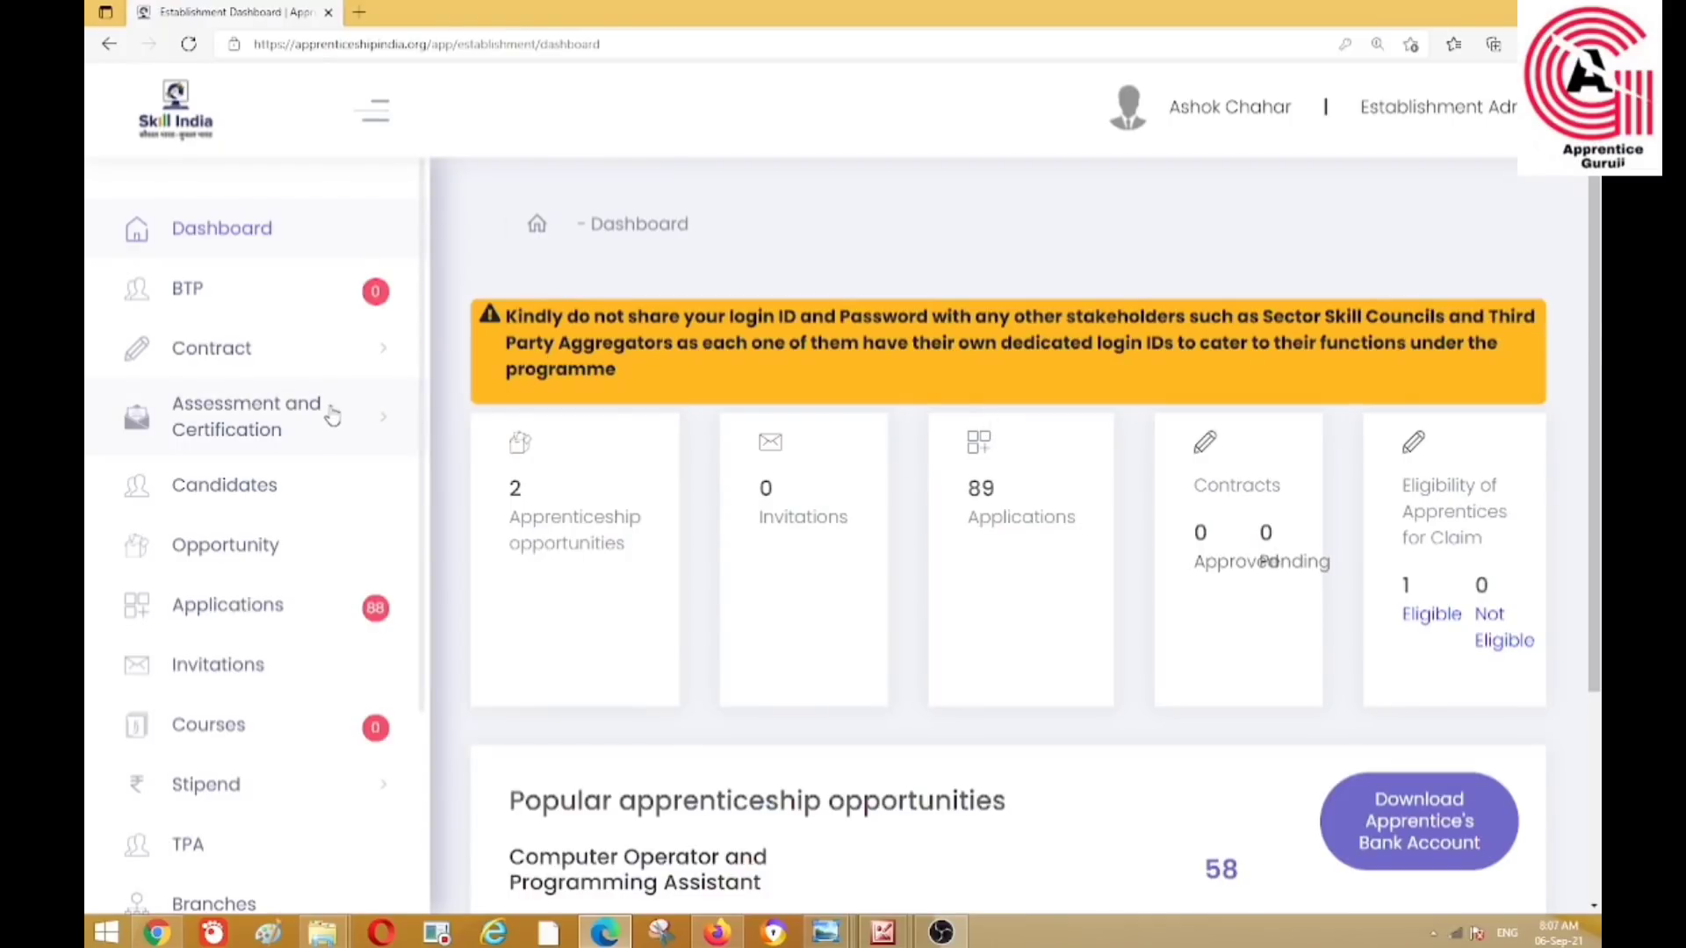
# In the establishment account in Microsoft Edge, open the contract section's Profile View & Correction list and check the candidate request's profile status.
pyautogui.click(204, 362)
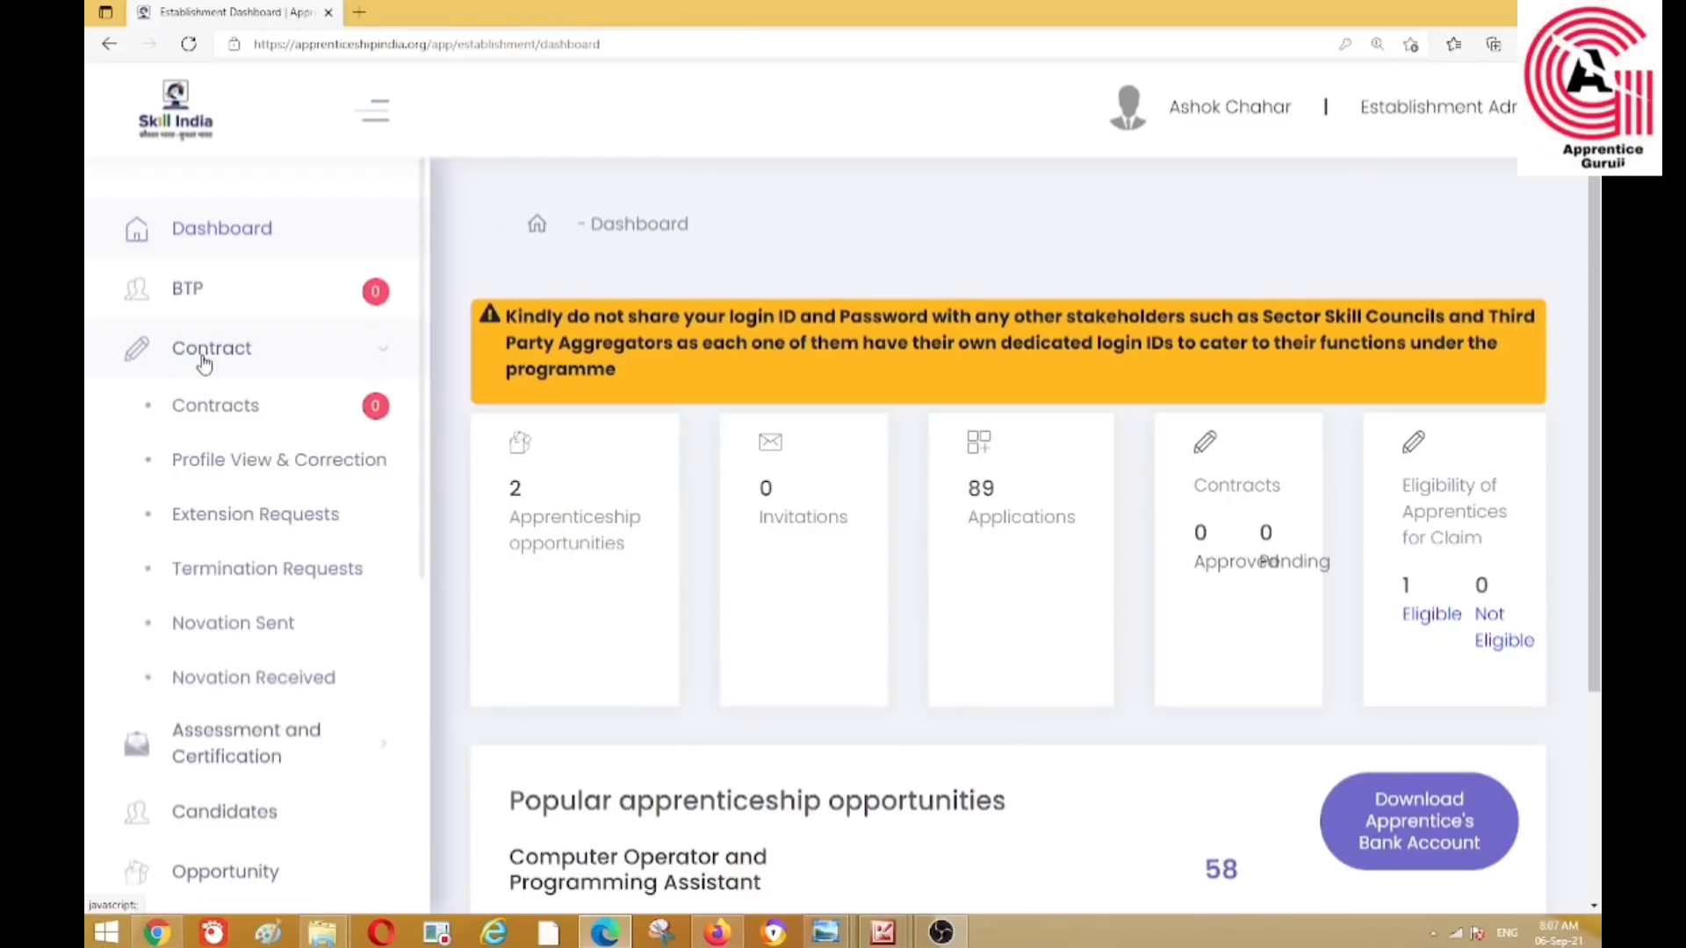
pyautogui.click(204, 471)
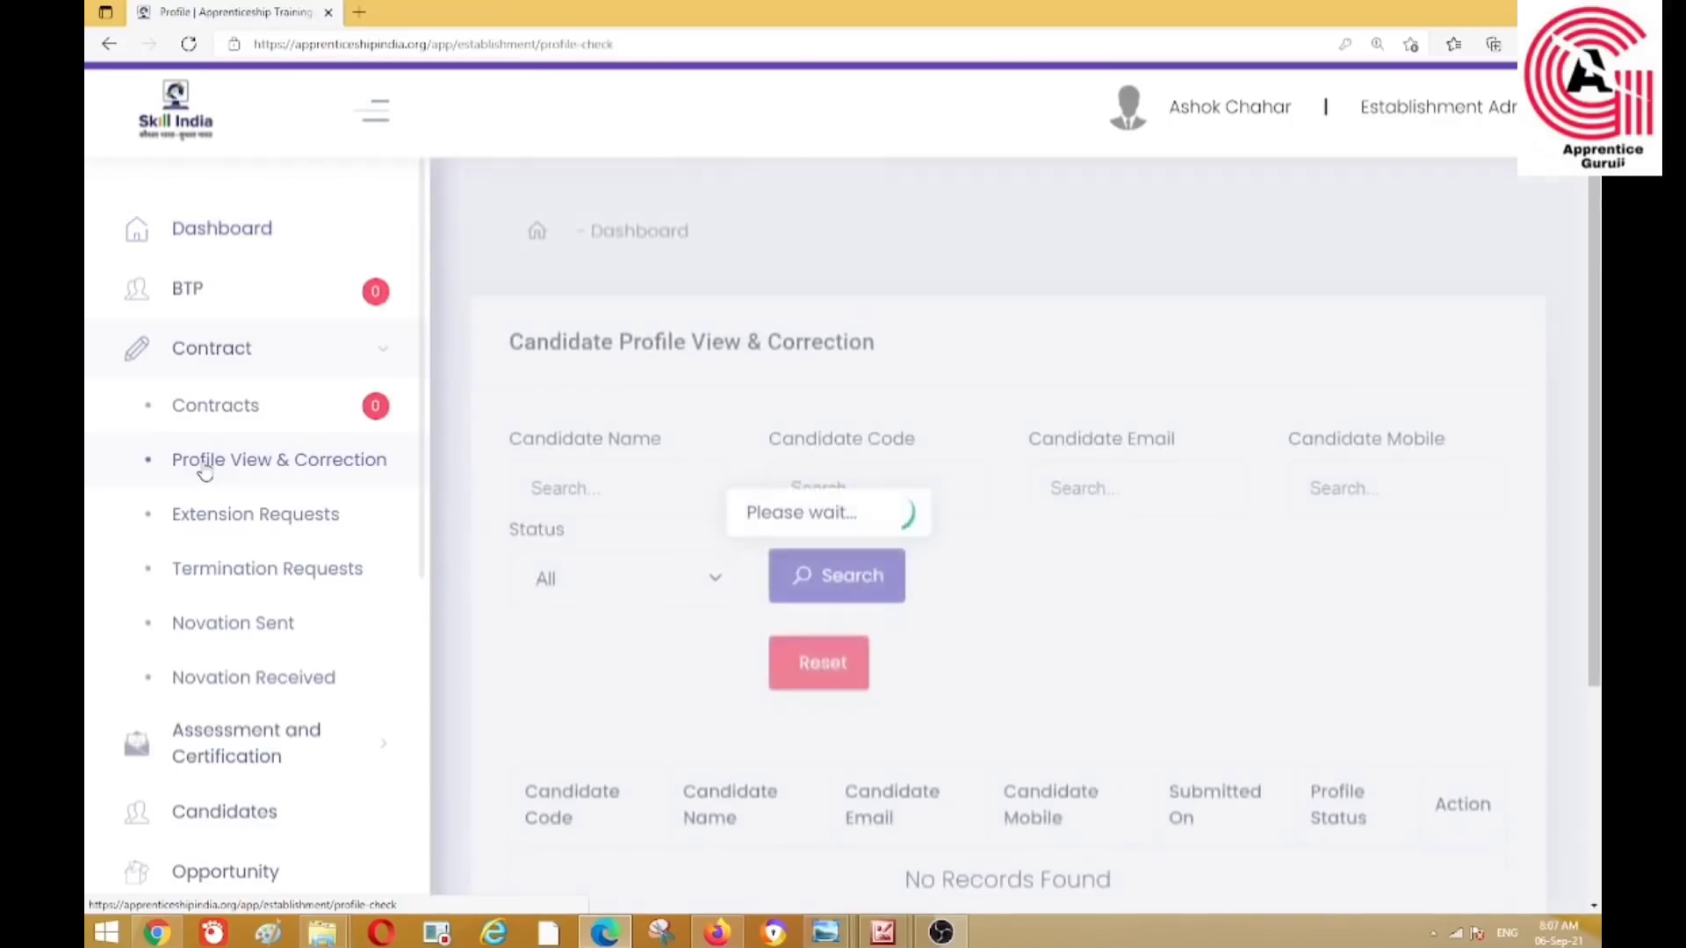
pyautogui.scroll(-2, 547, 577)
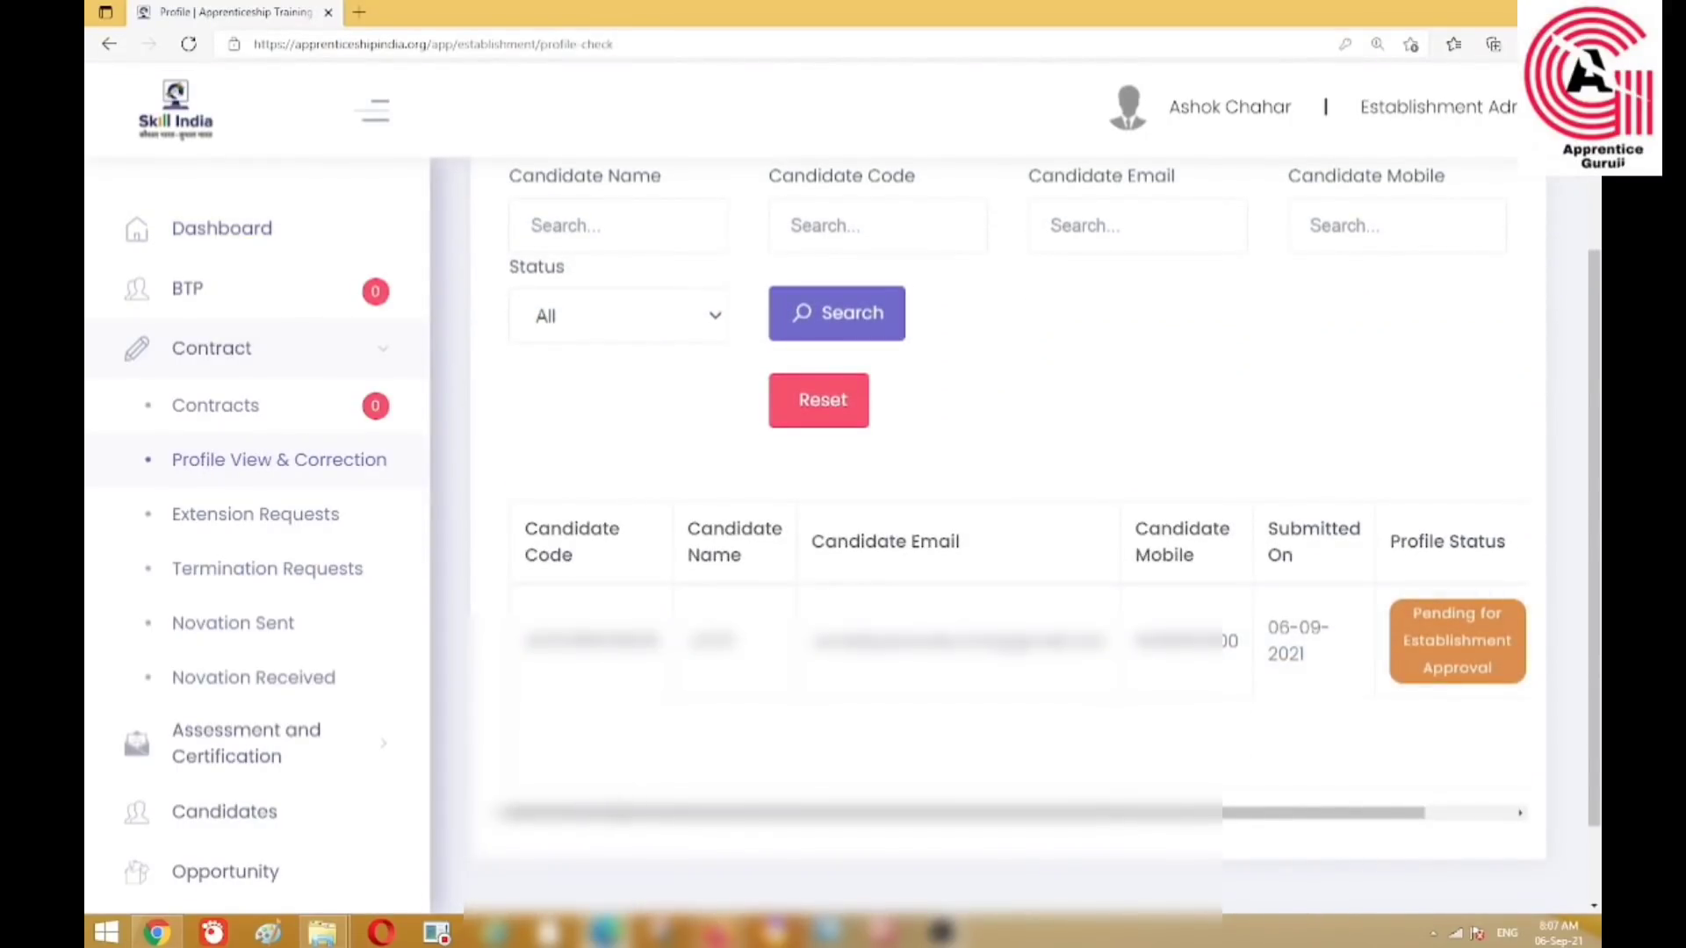
pyautogui.moveTo(612, 813)
pyautogui.mouseDown()
pyautogui.moveTo(717, 815)
pyautogui.moveTo(608, 813)
pyautogui.mouseUp()
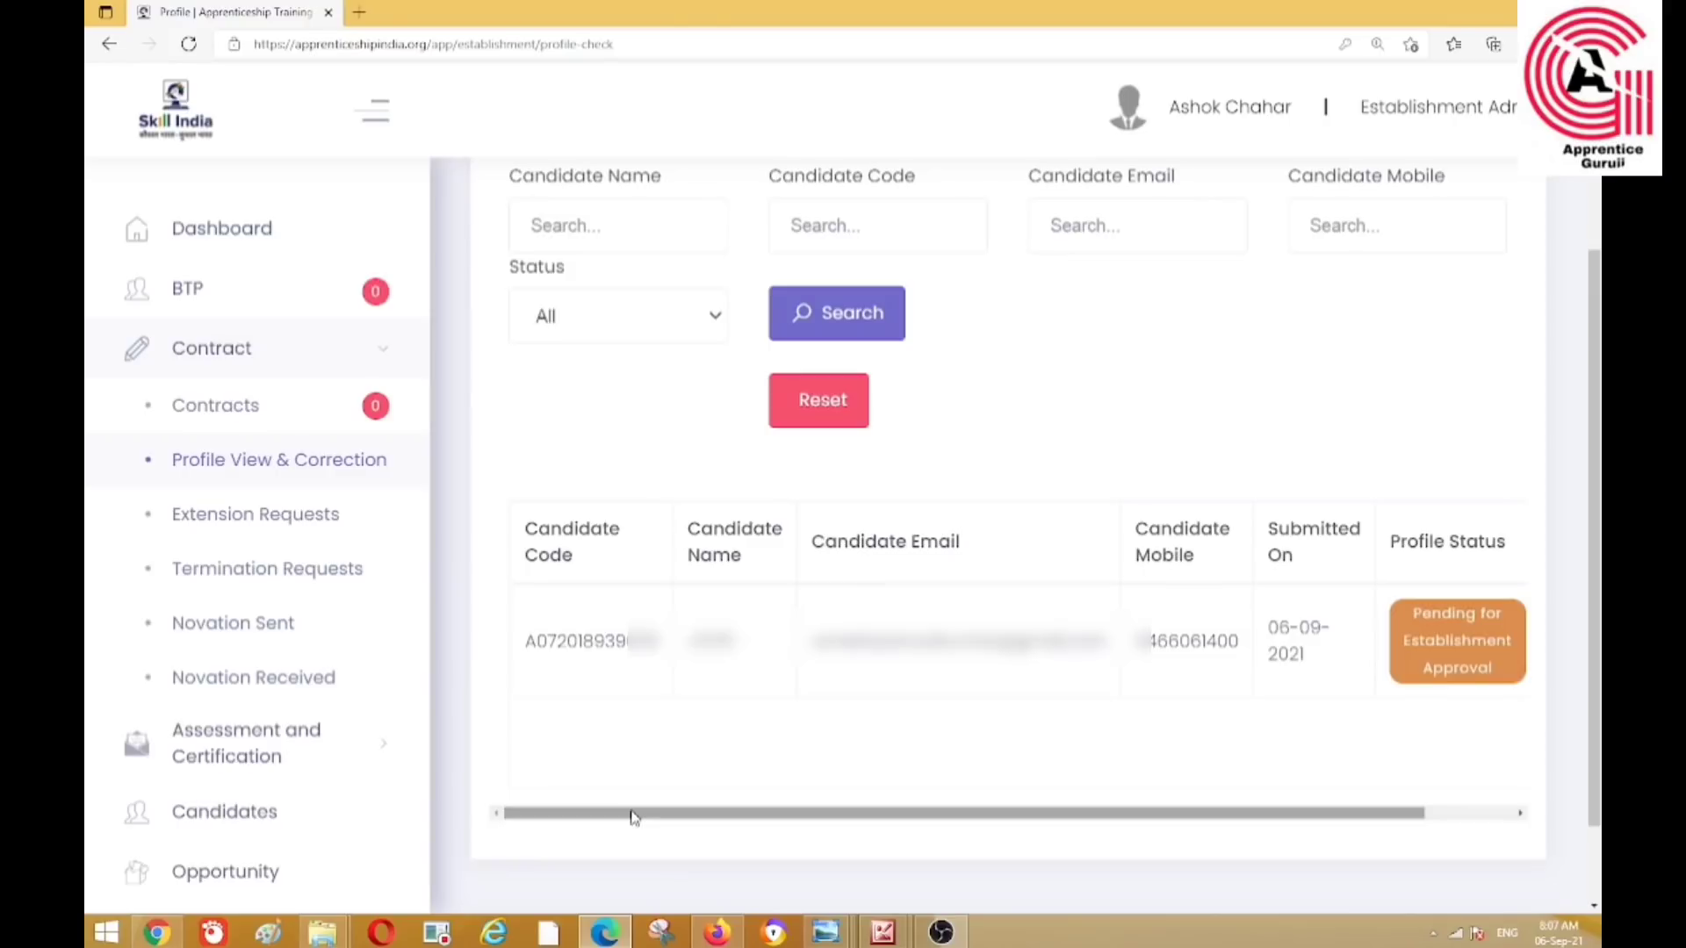
pyautogui.moveTo(633, 816); pyautogui.dragTo(807, 809)
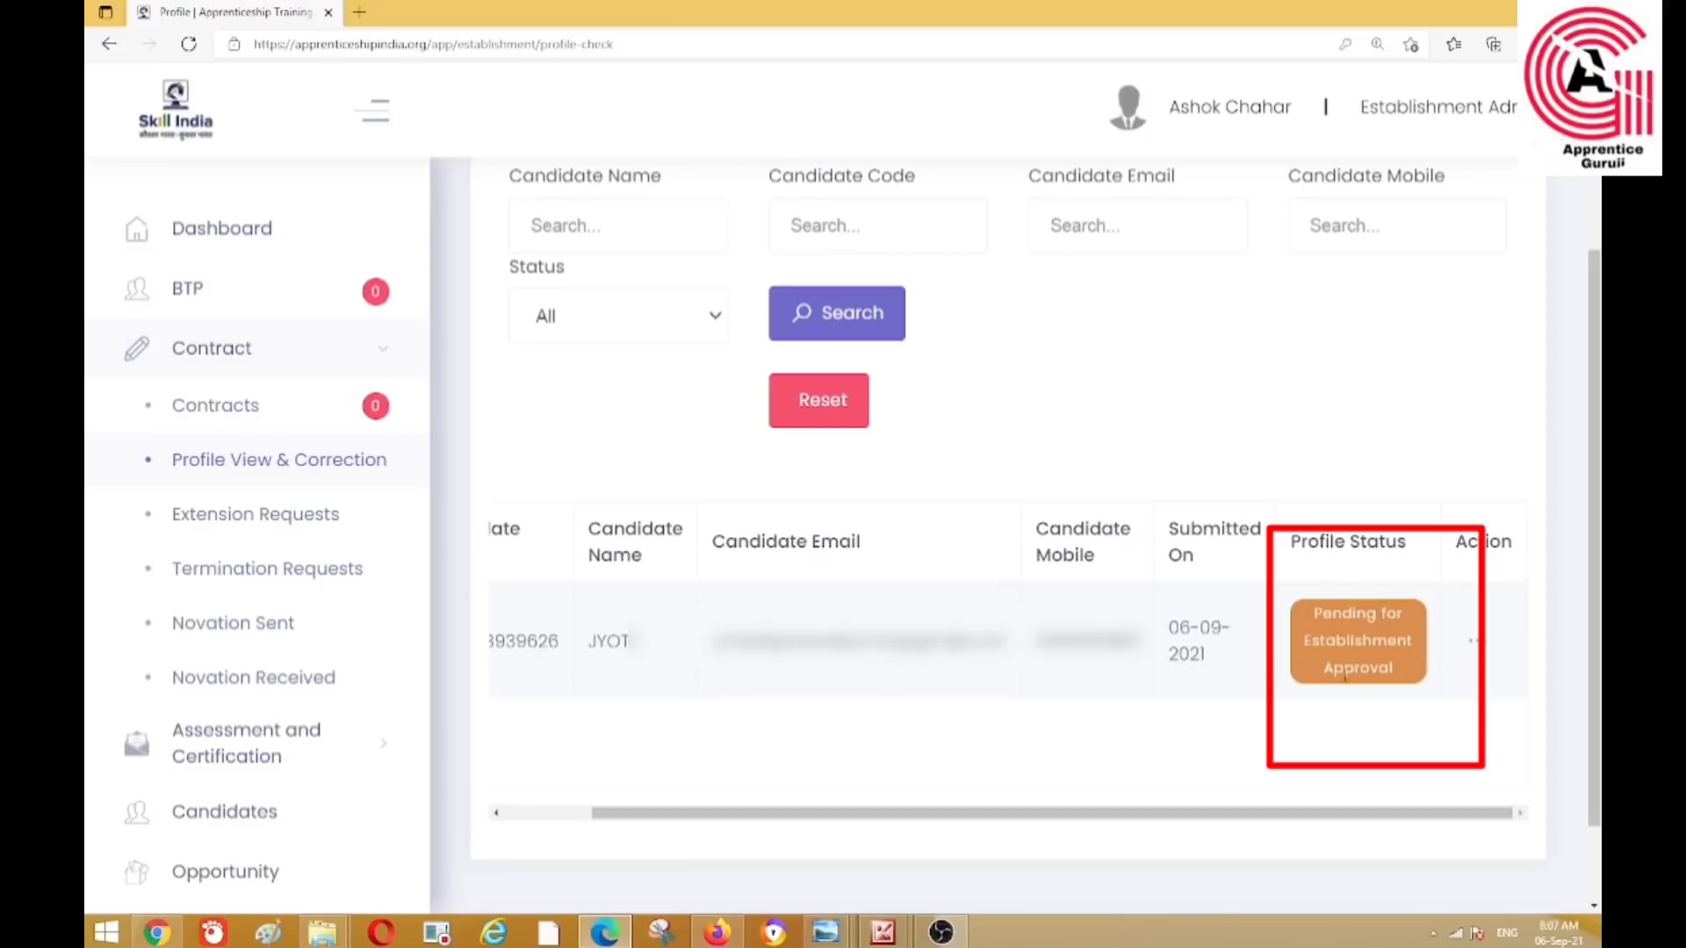
# Open the profile details of the request pending establishment approval and review the candidate's personal and training details.
pyautogui.click(1485, 640)
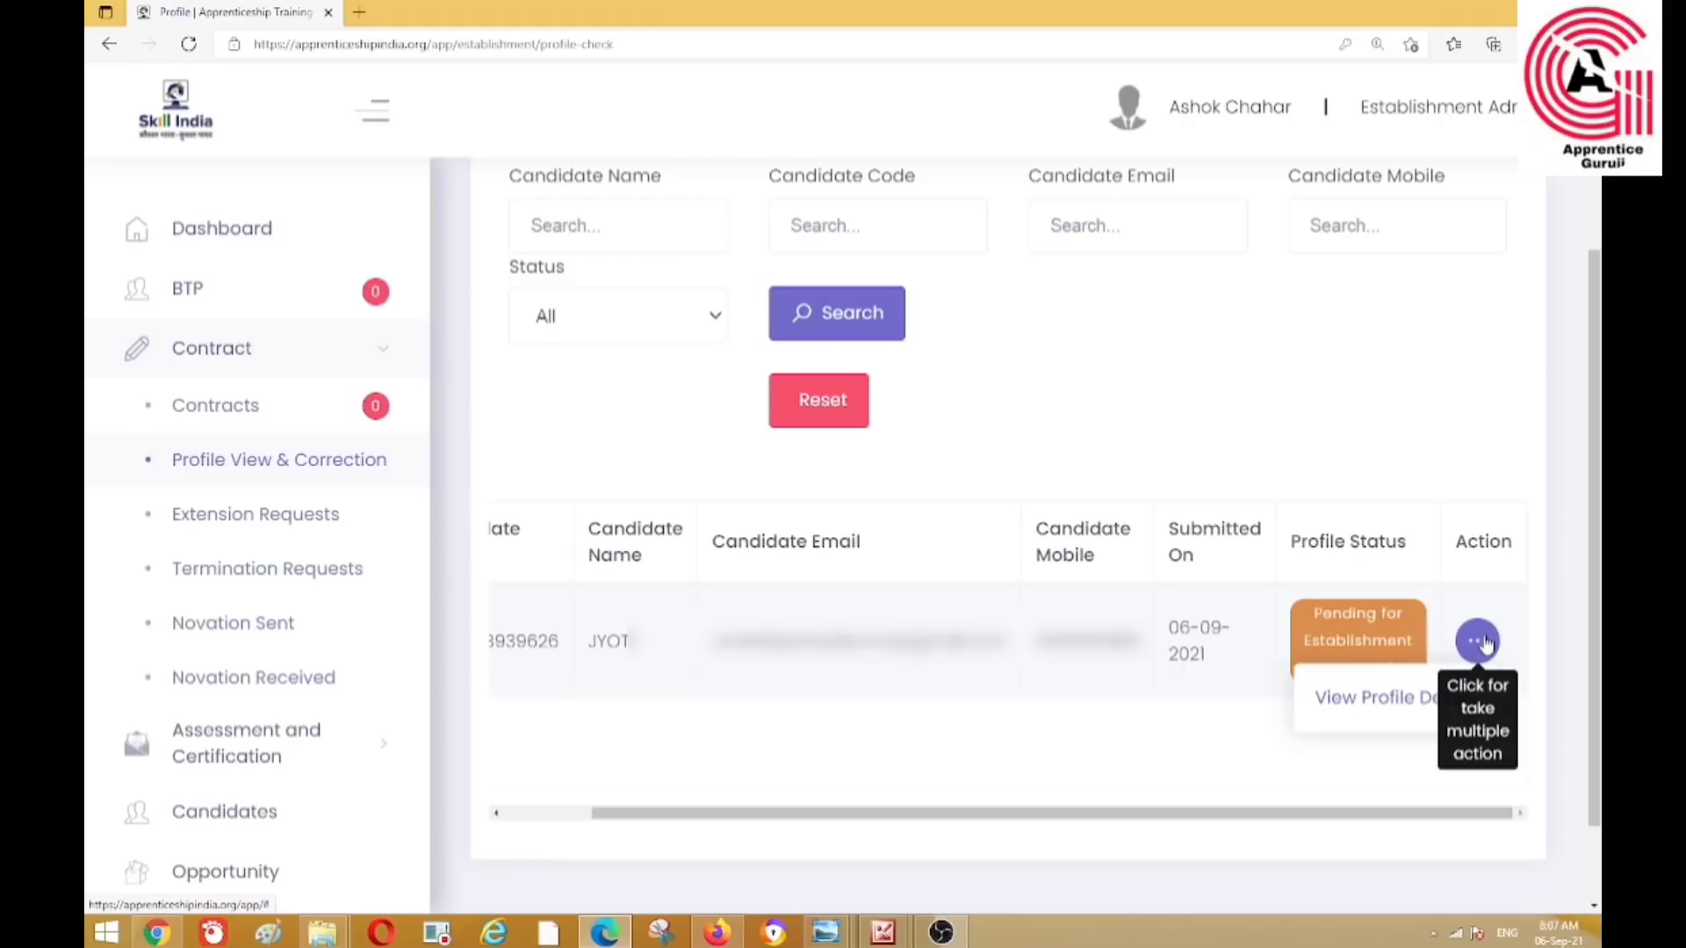
pyautogui.click(1380, 713)
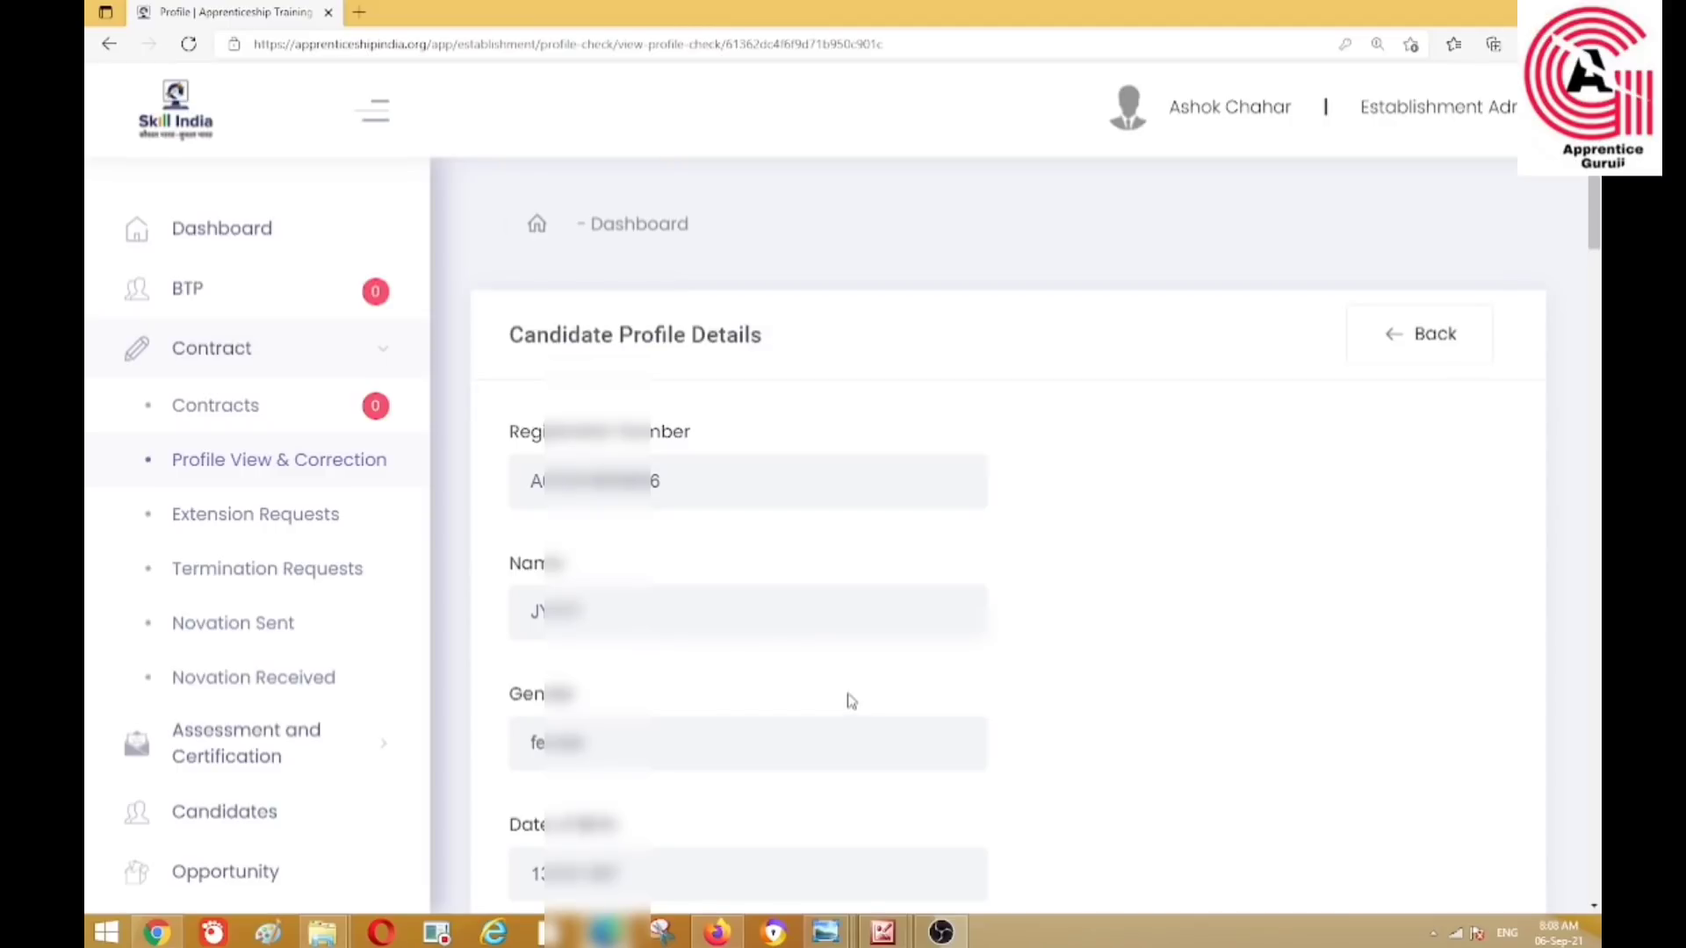
pyautogui.scroll(-7, 851, 700)
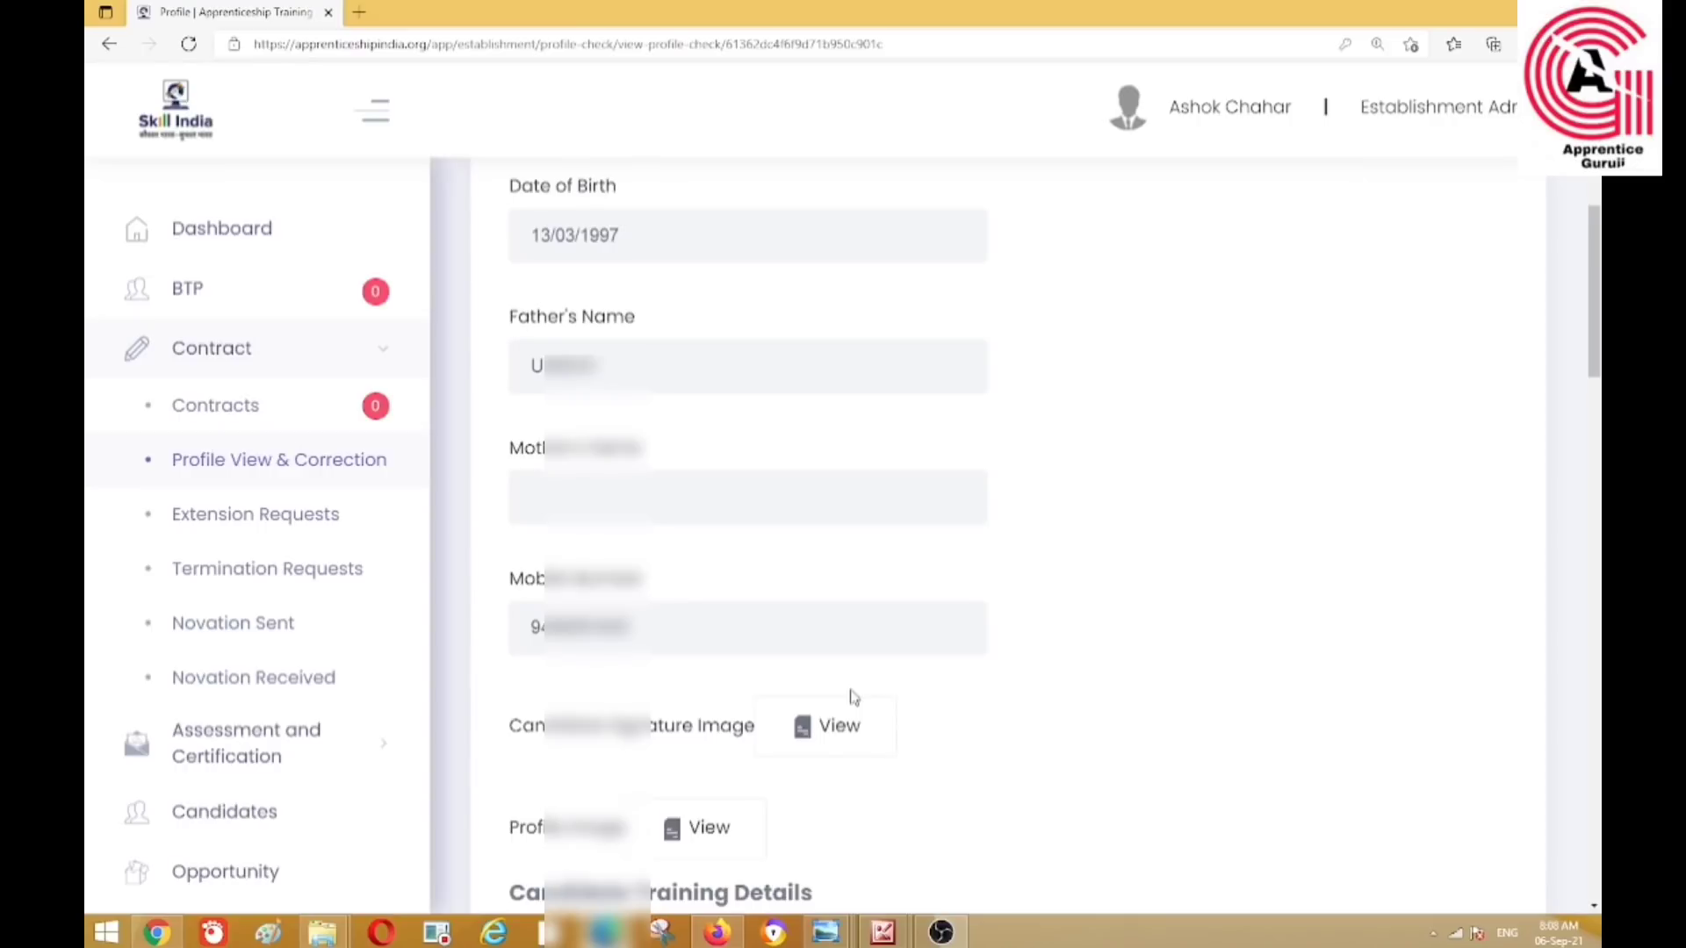
pyautogui.scroll(-1, 855, 692)
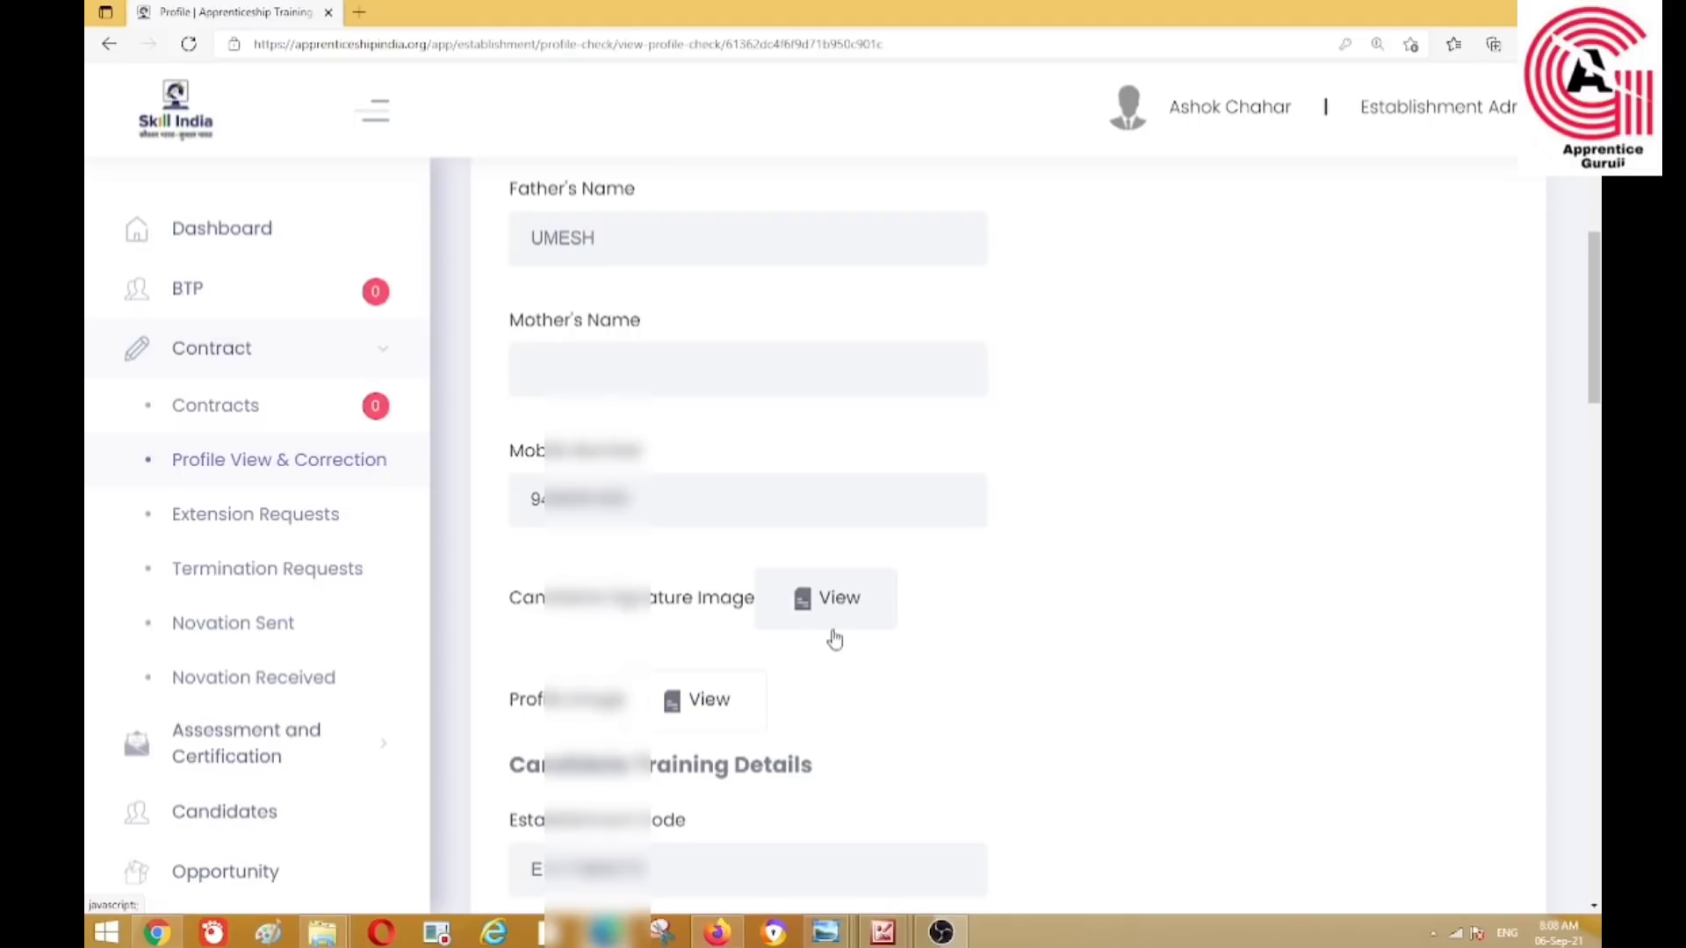
pyautogui.scroll(-8, 813, 613)
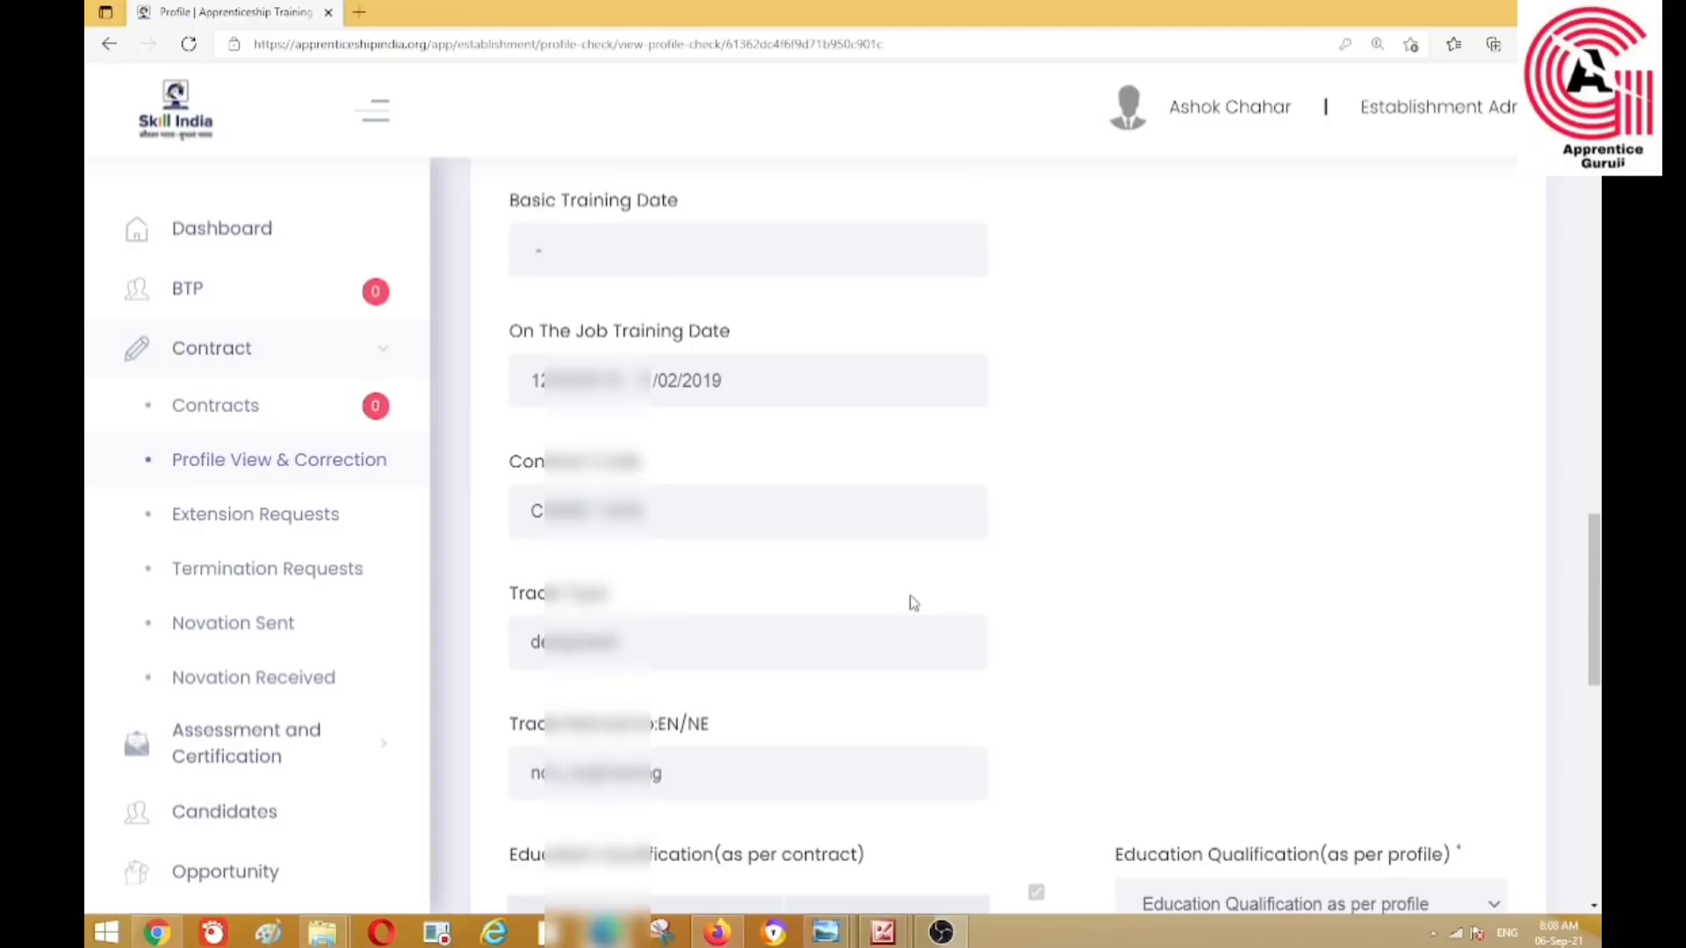
# Check the education qualification update, set the response type to Approved with the remark "Approved", and submit and confirm the profile review.
pyautogui.scroll(-5, 913, 603)
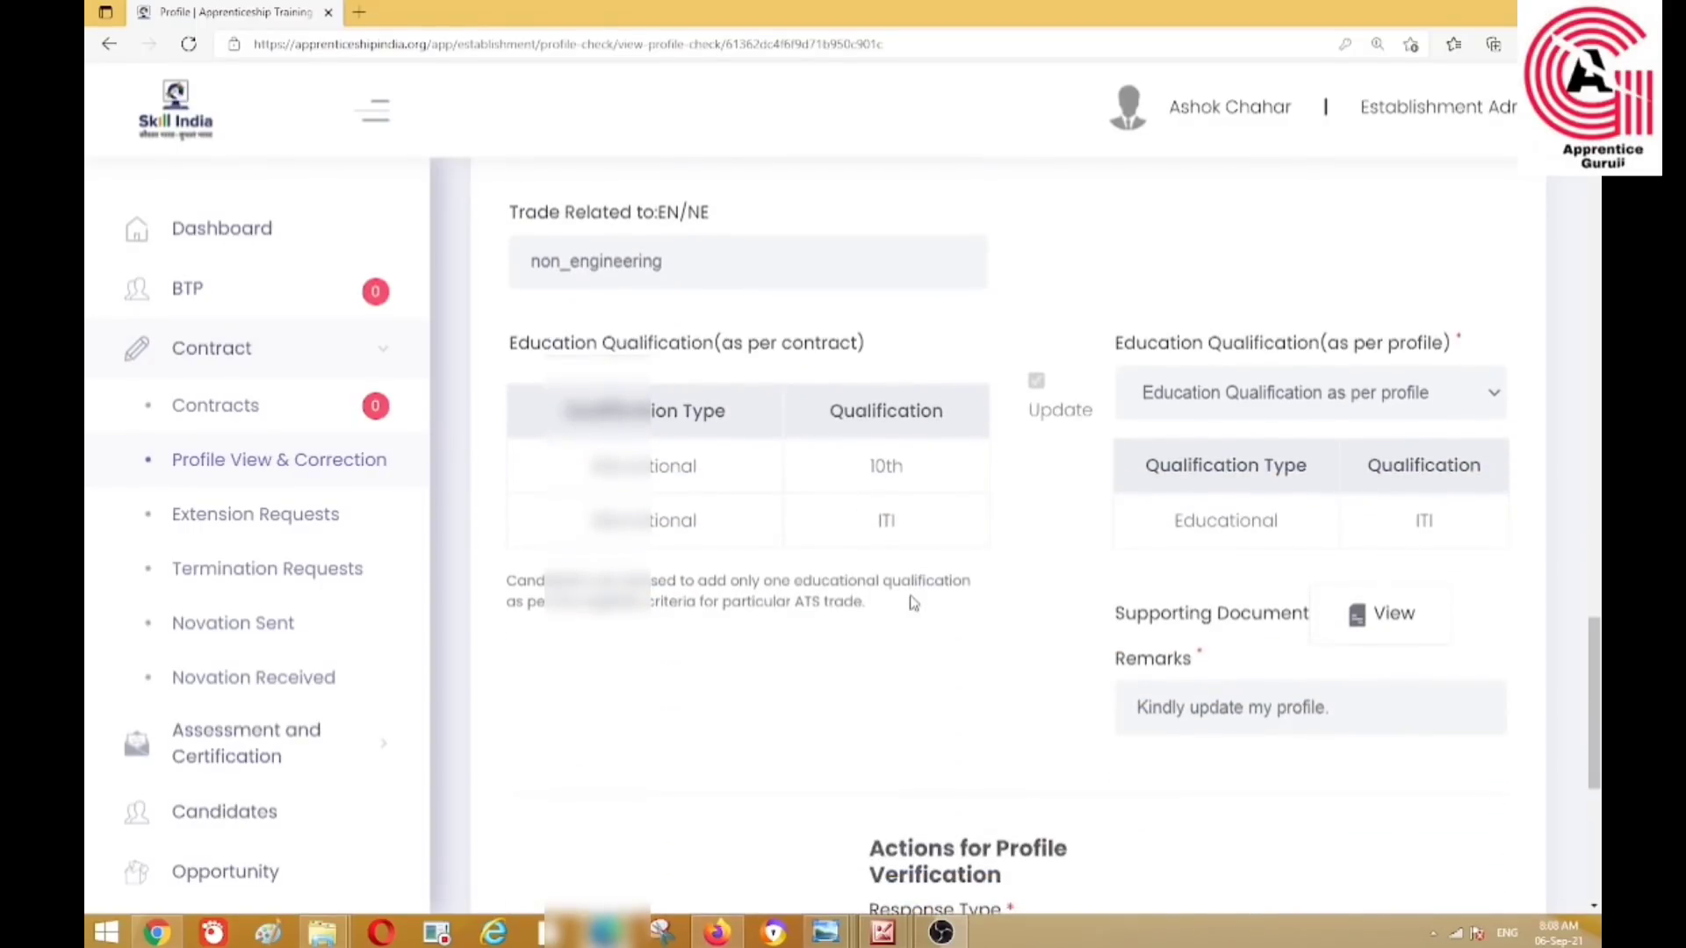
pyautogui.scroll(-1, 913, 602)
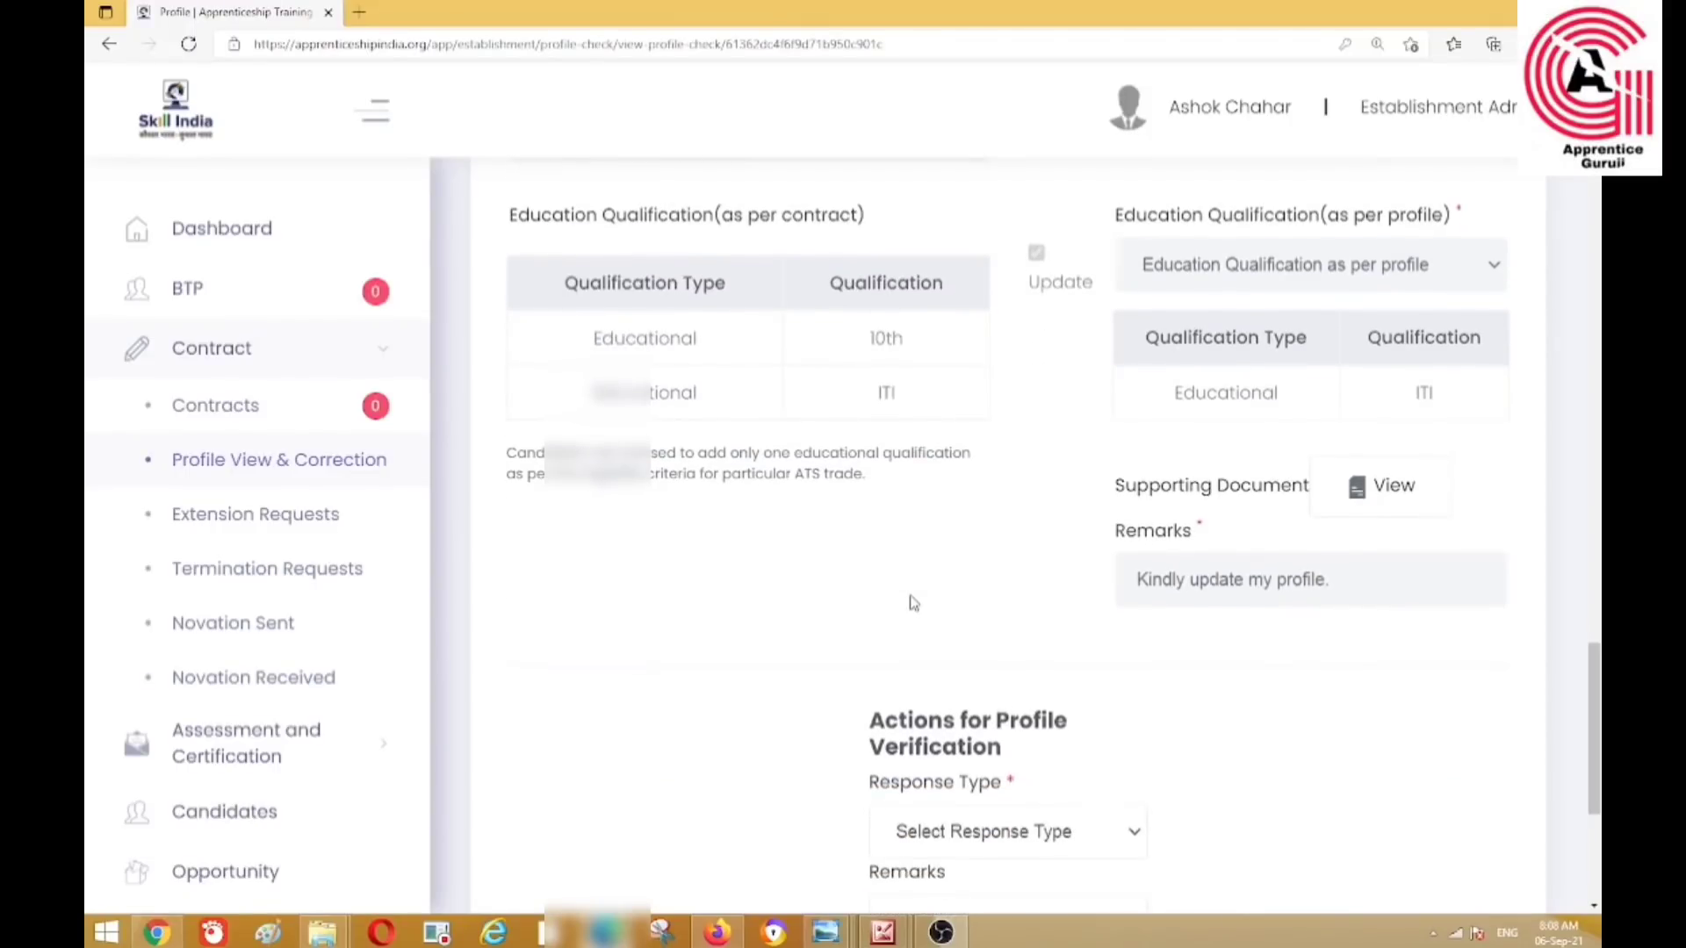
pyautogui.scroll(-2, 913, 602)
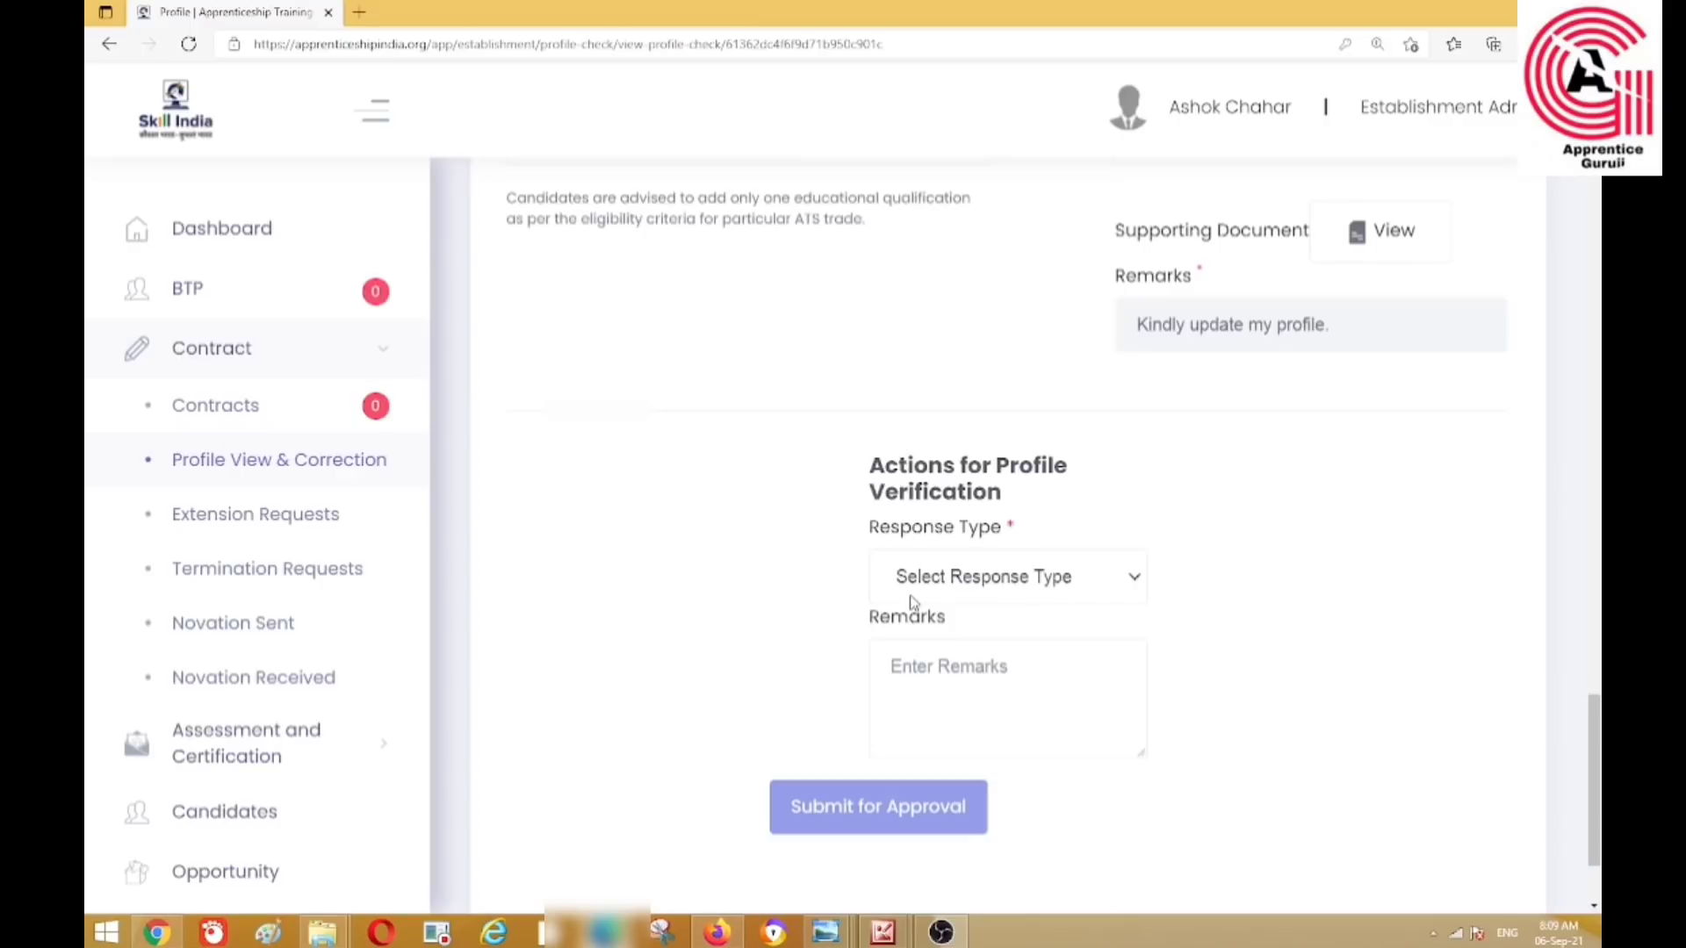
pyautogui.click(972, 579)
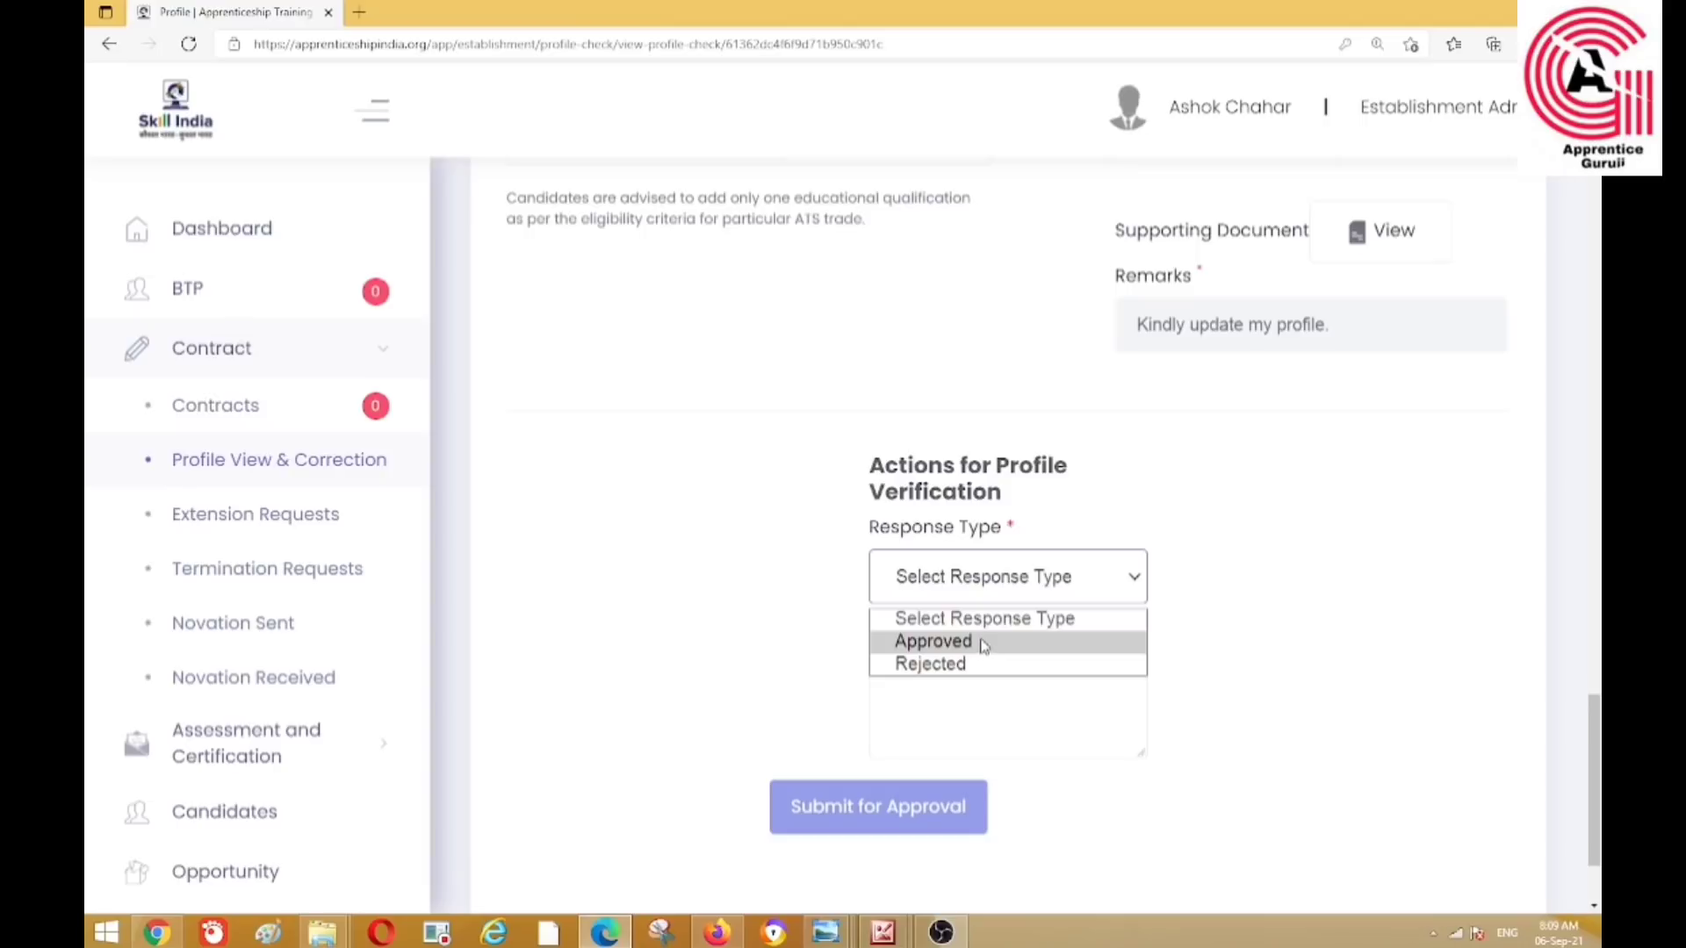
pyautogui.click(985, 644)
pyautogui.click(974, 678)
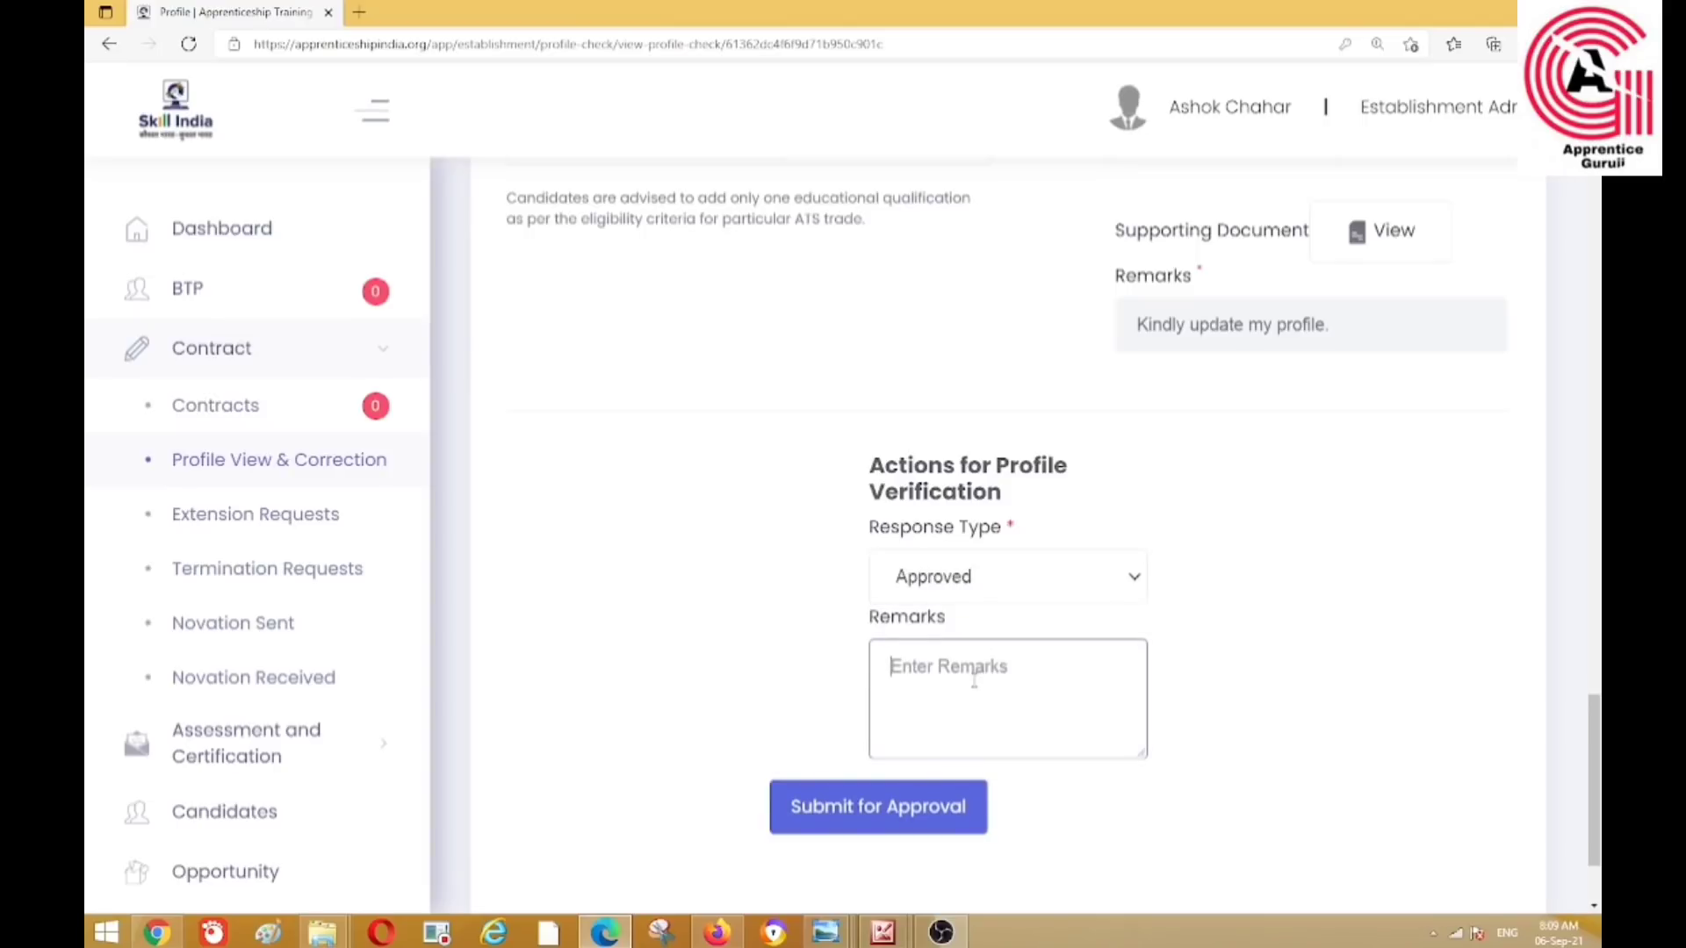
pyautogui.write('Approved')
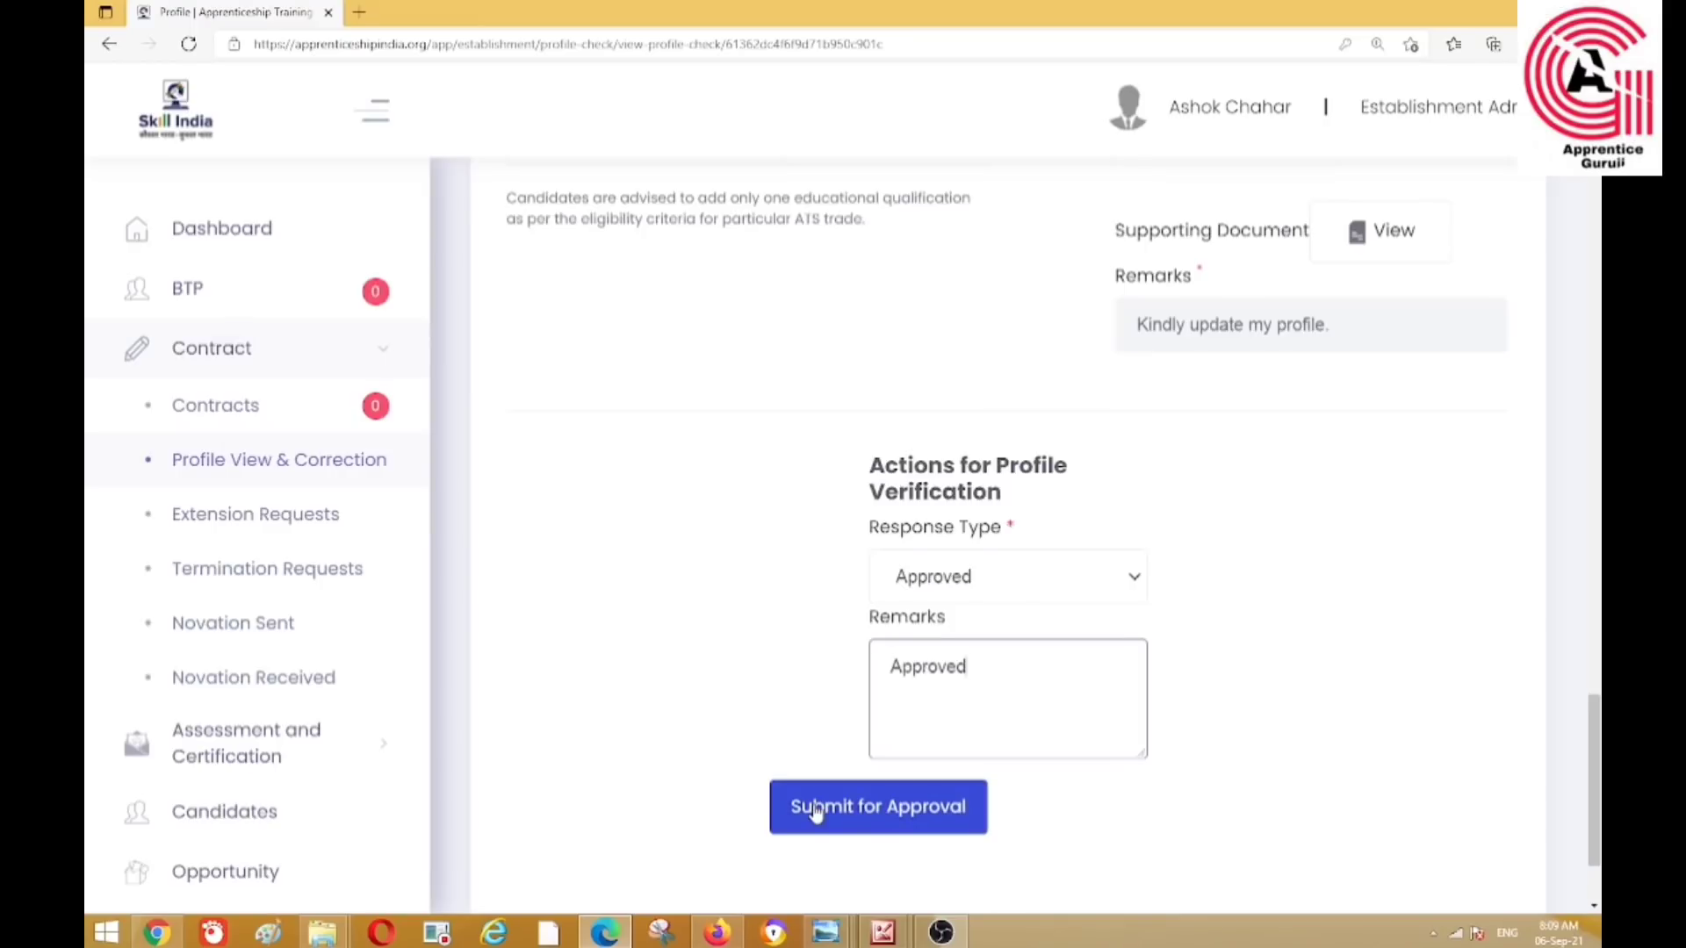
pyautogui.click(815, 807)
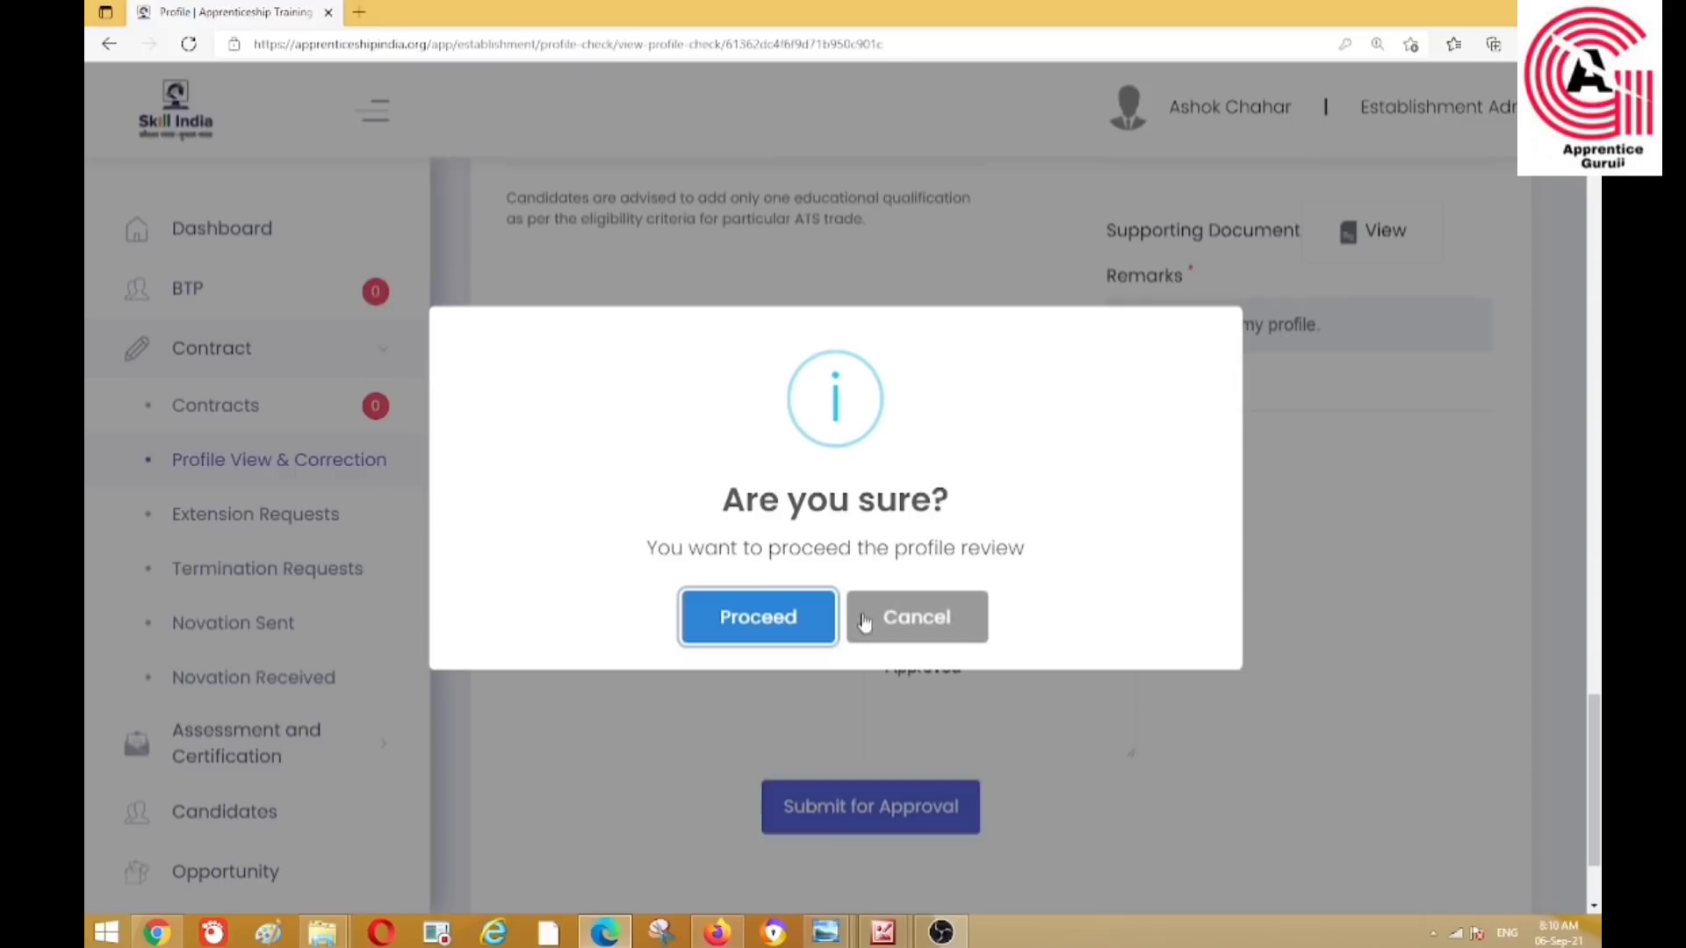
pyautogui.click(761, 637)
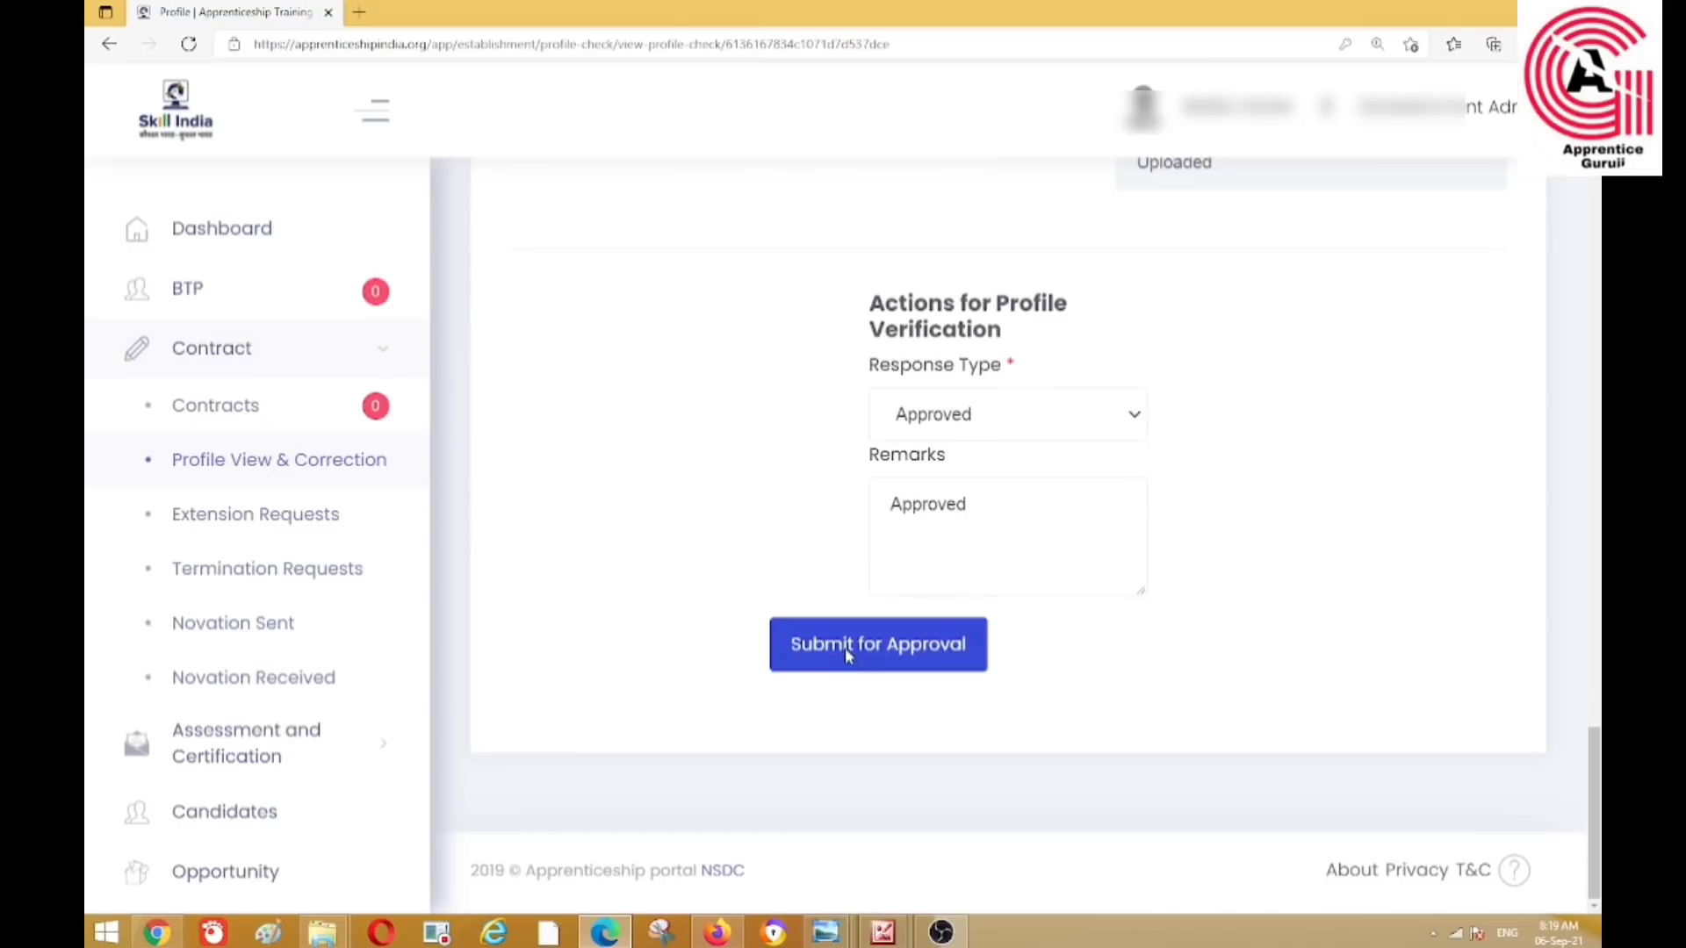
# Try repeatedly to submit the approved profile review of another candidate's request, confirming to proceed each time.
pyautogui.click(845, 657)
pyautogui.click(788, 614)
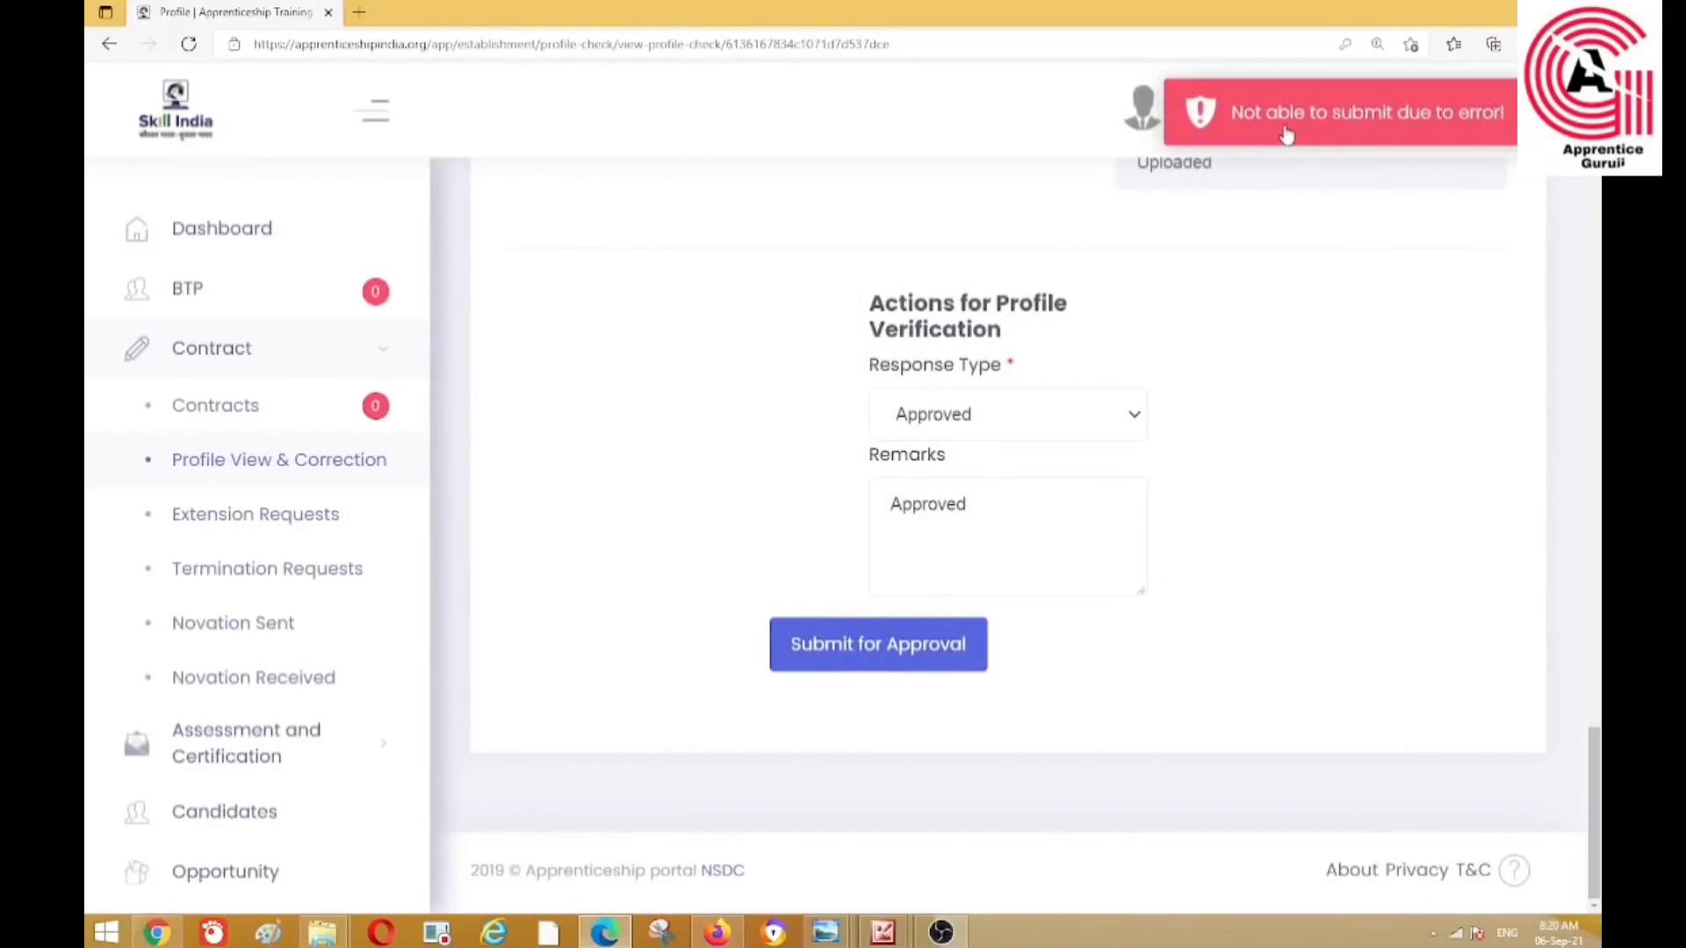
pyautogui.click(845, 667)
pyautogui.click(758, 632)
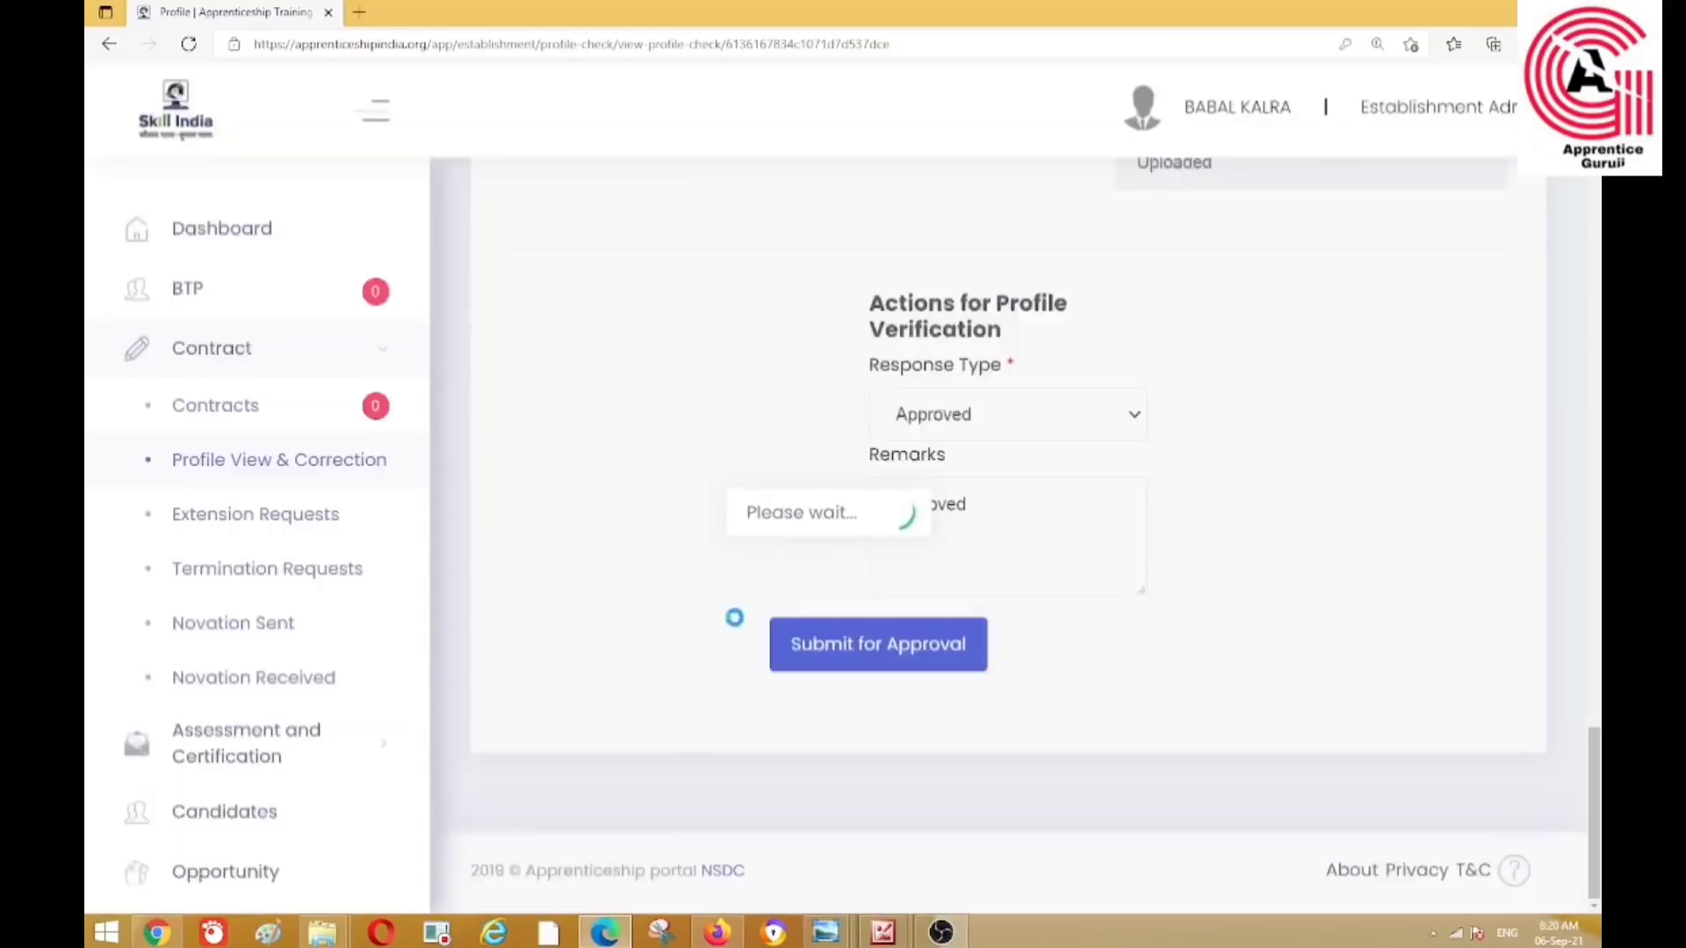
pyautogui.click(841, 654)
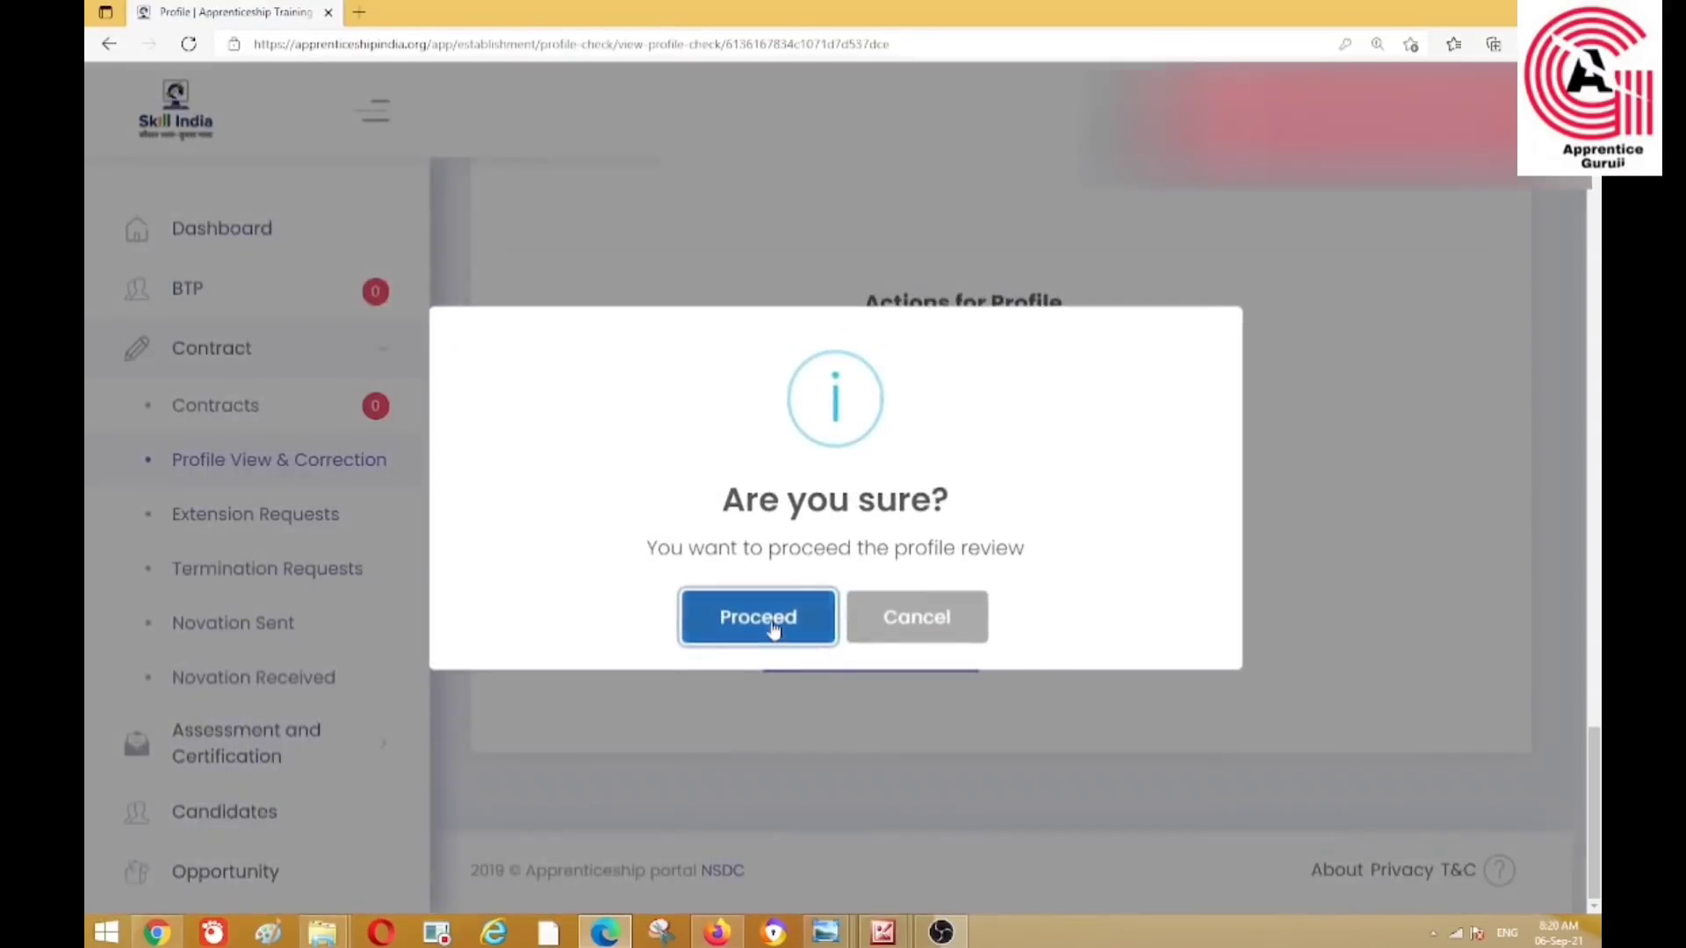
pyautogui.click(772, 623)
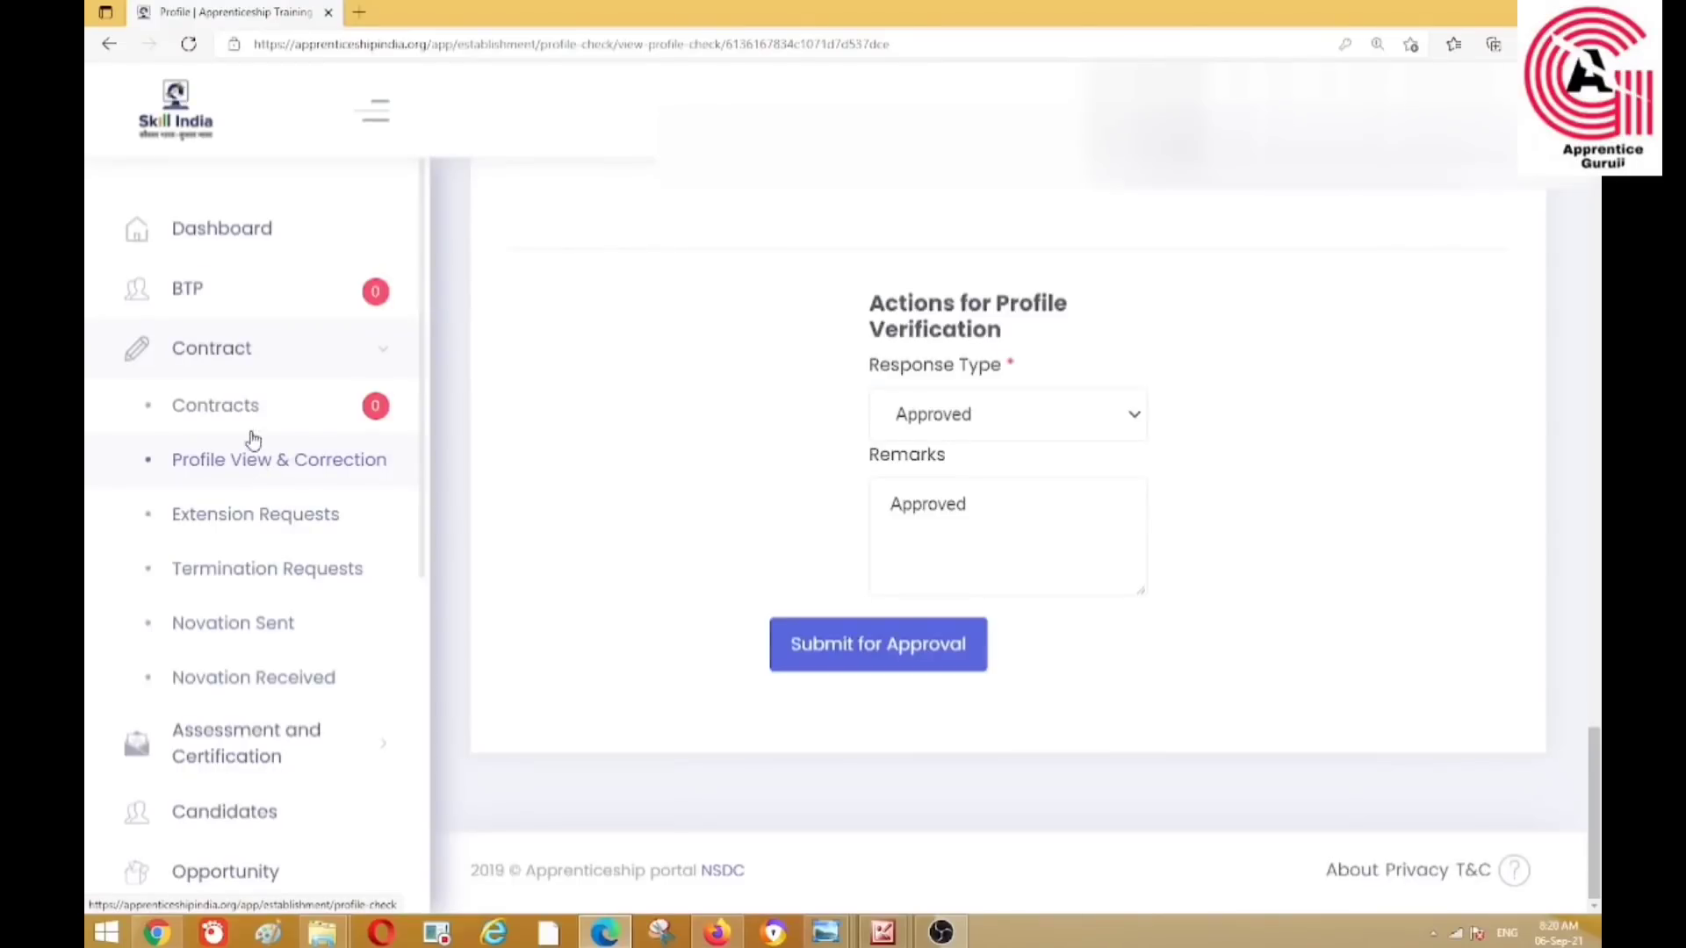
# Return to the establishment dashboard, reopen the Profile View & Correction list and check the candidate request's profile status and available actions.
pyautogui.click(260, 239)
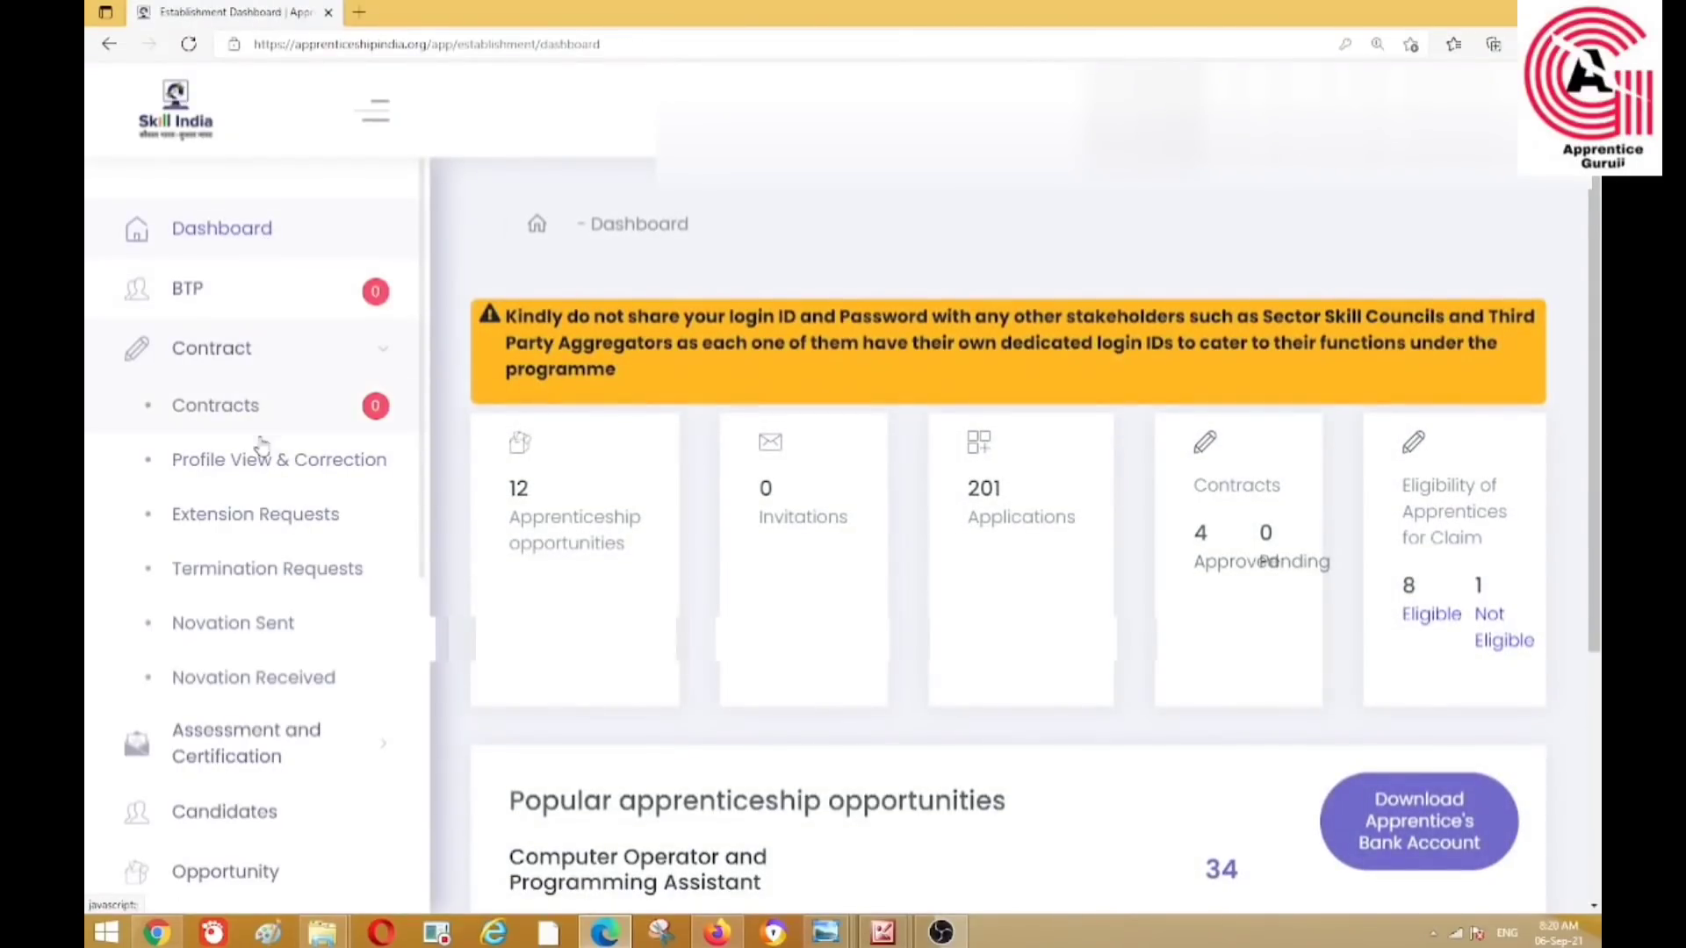
pyautogui.click(252, 464)
pyautogui.scroll(-3, 971, 666)
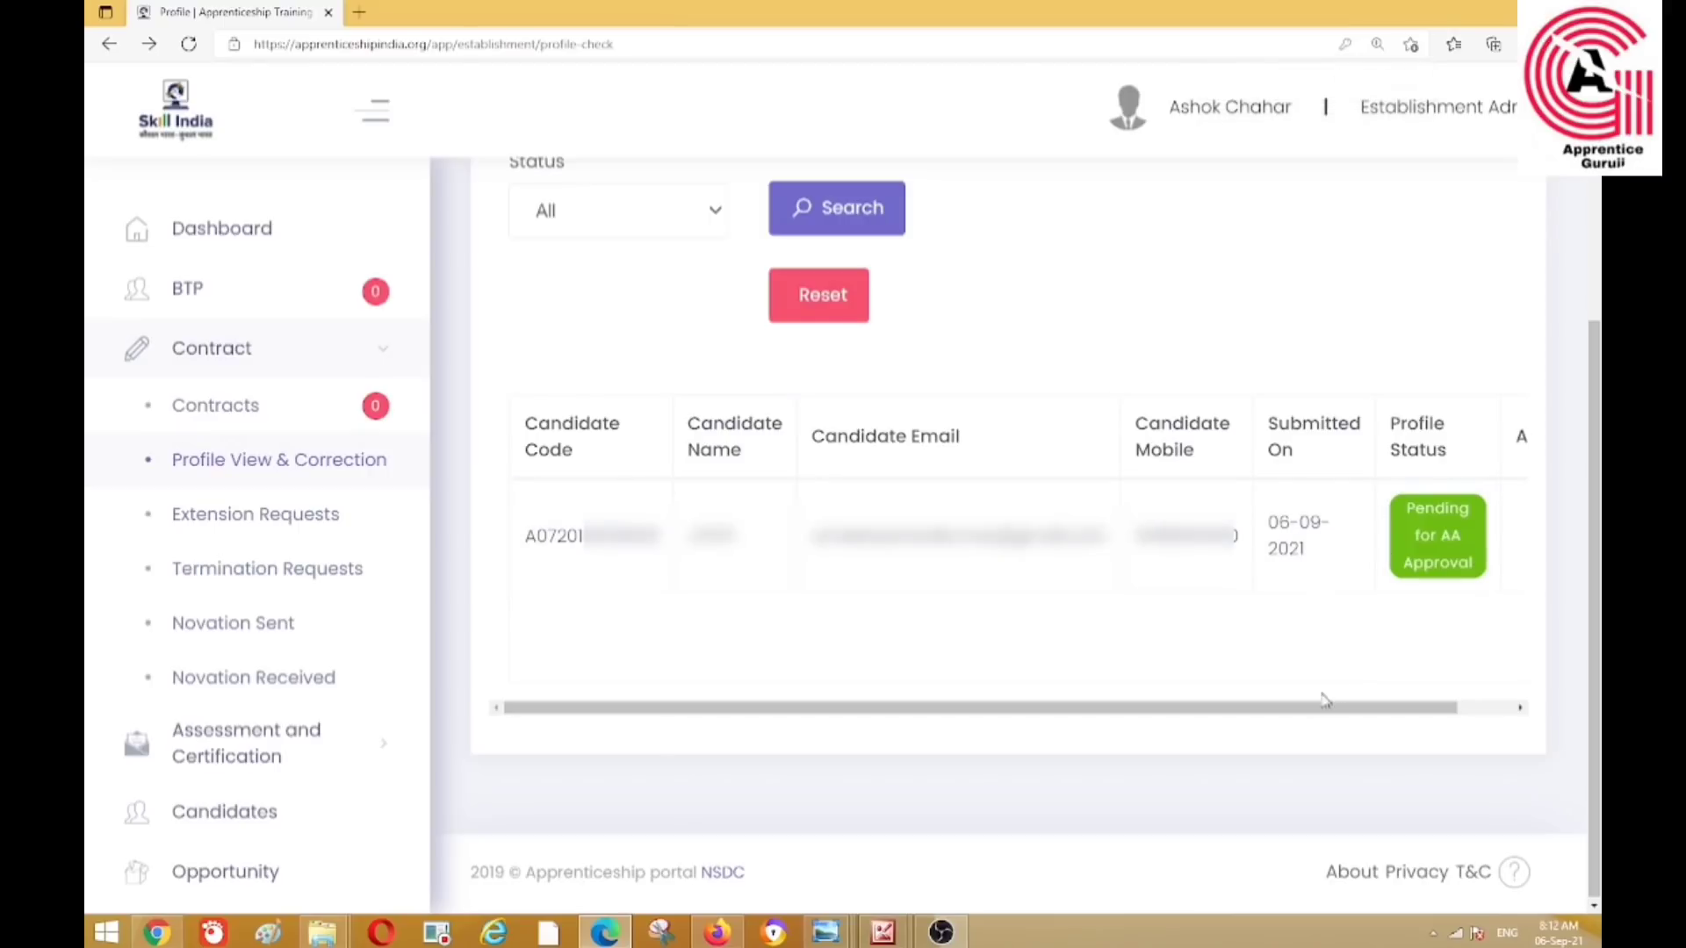
pyautogui.moveTo(1313, 713); pyautogui.dragTo(1396, 712)
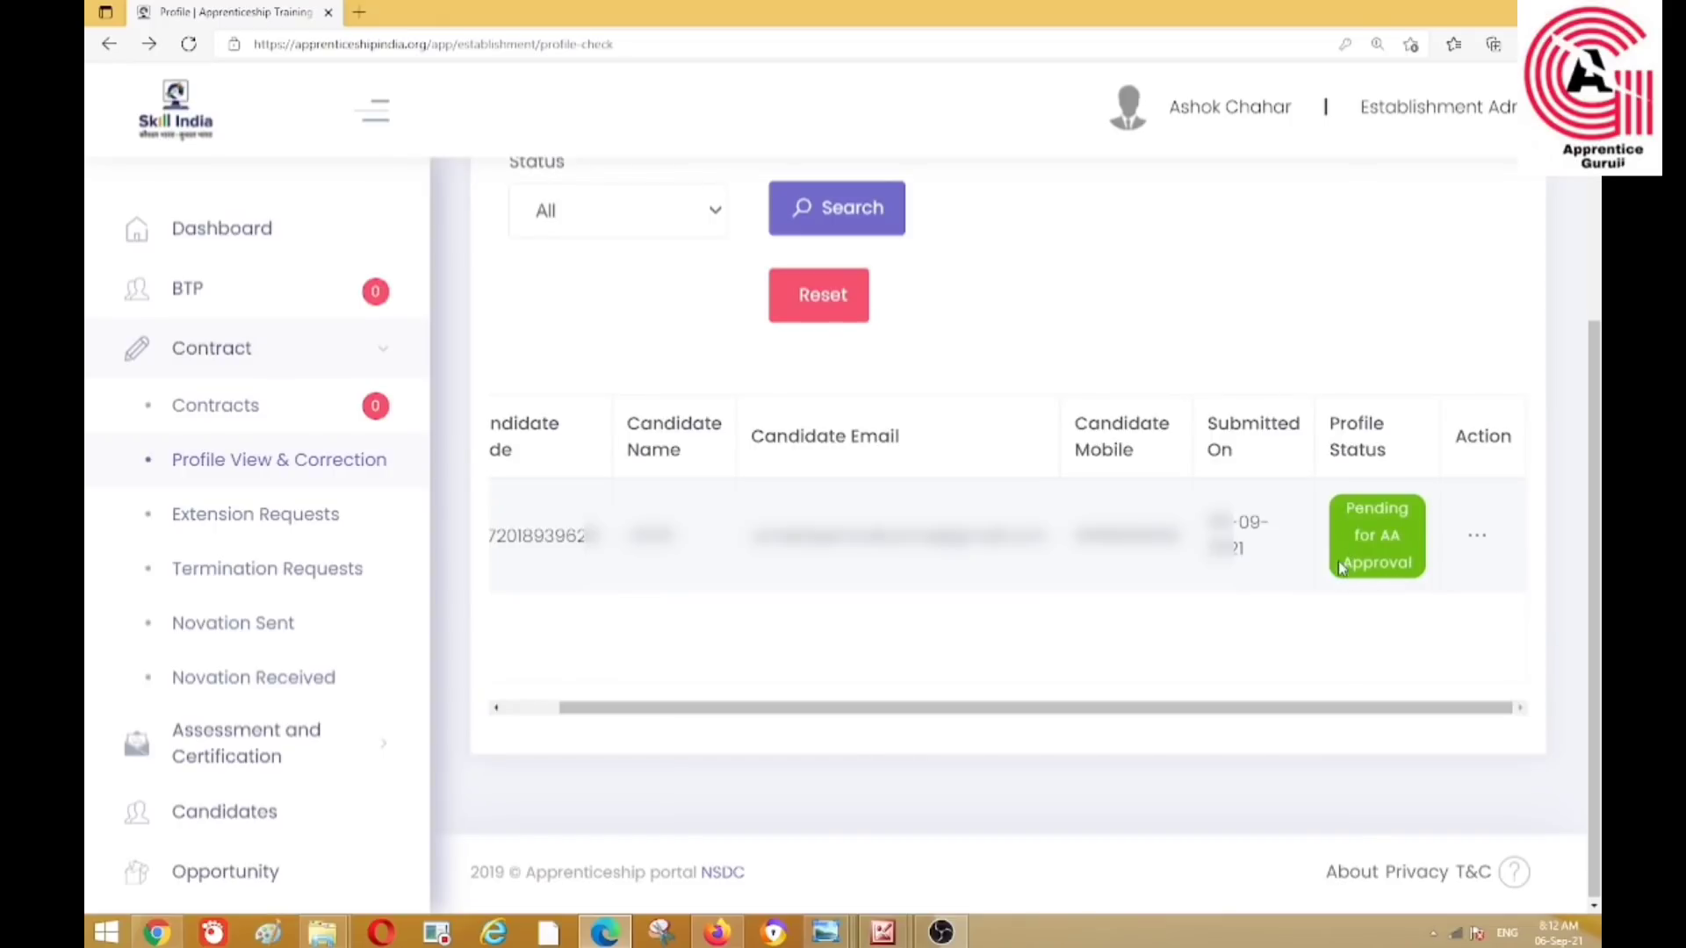
pyautogui.click(1474, 541)
pyautogui.click(1086, 689)
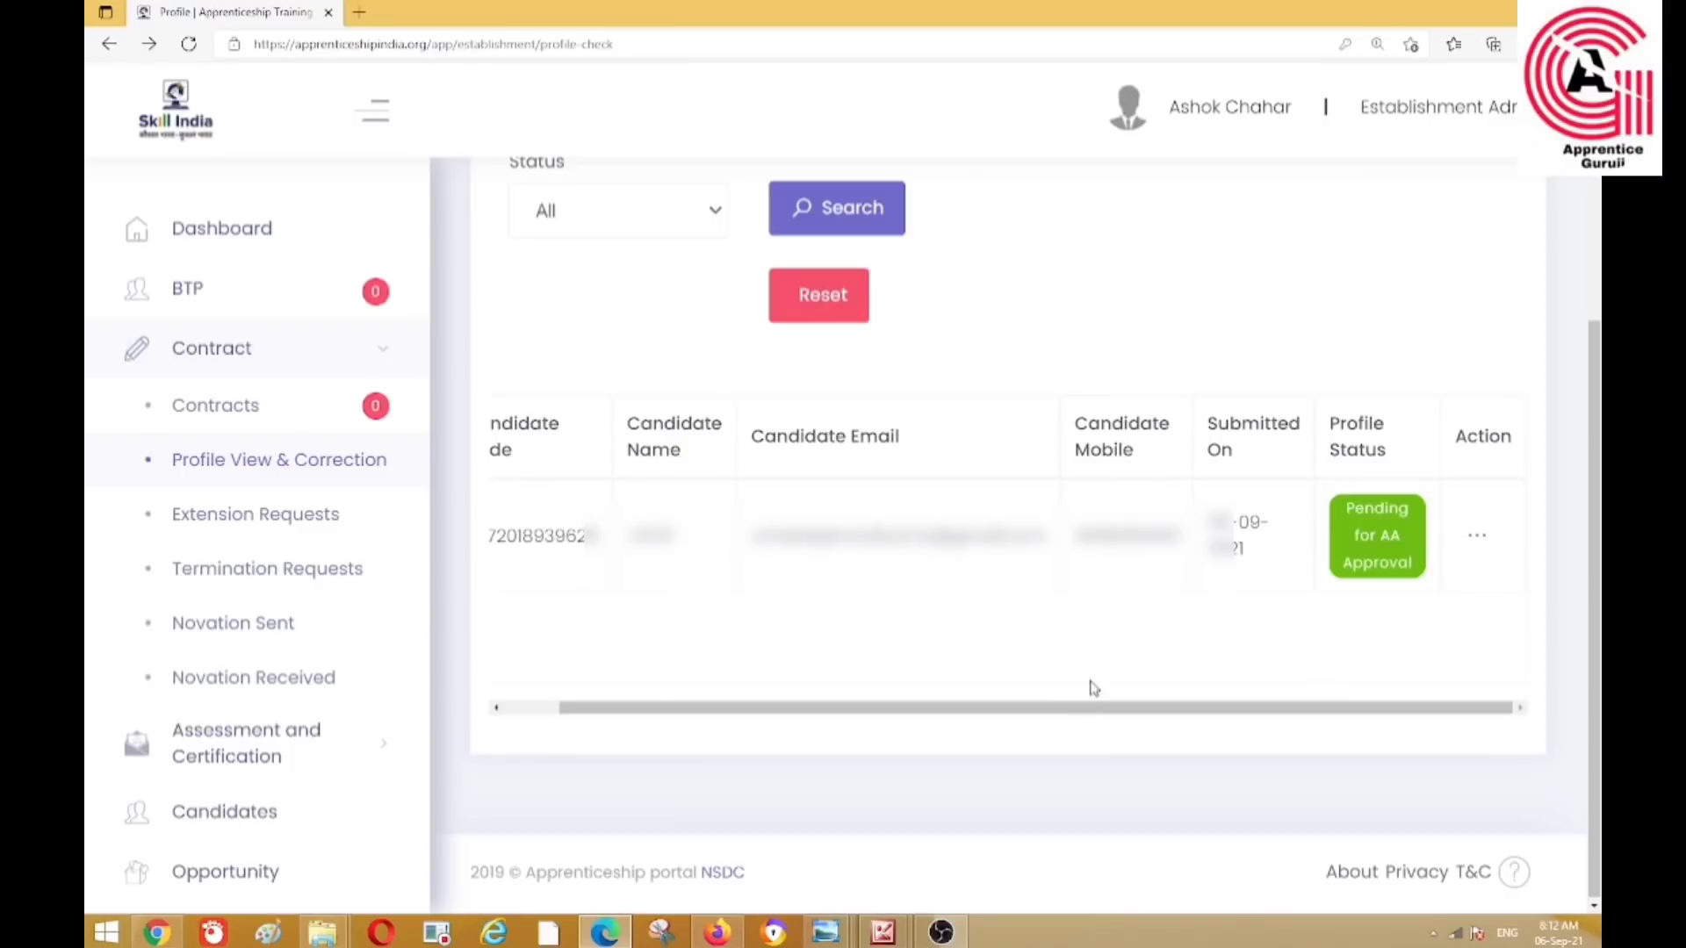
pyautogui.moveTo(1089, 709); pyautogui.dragTo(1005, 715)
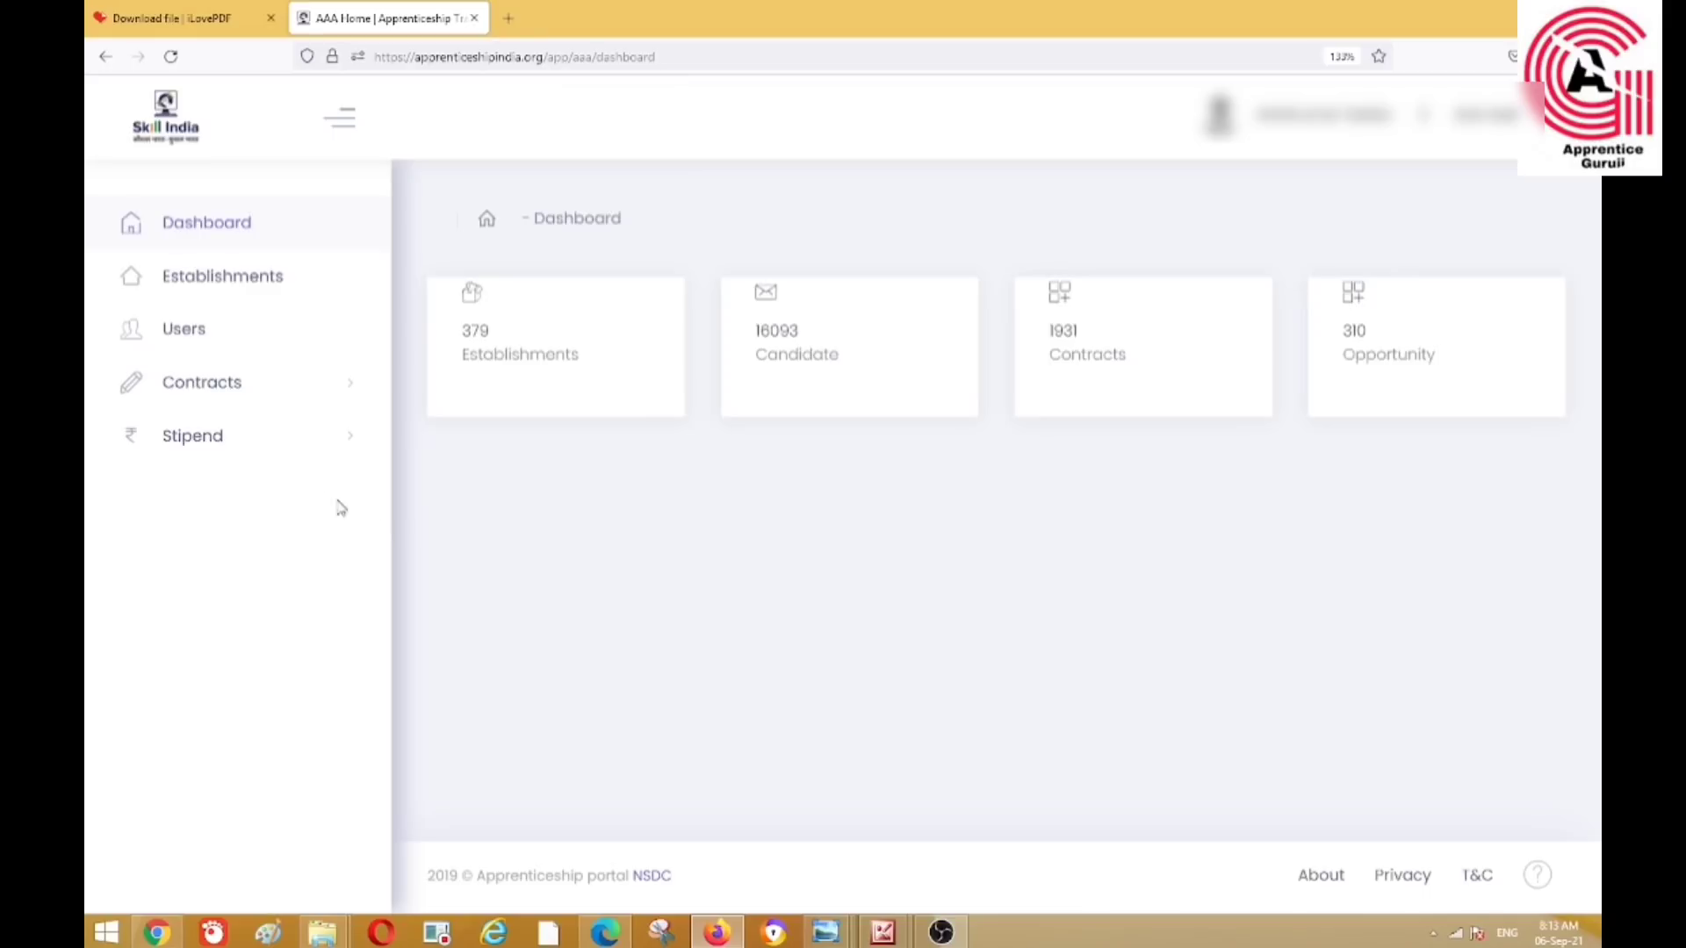
# In the AA account in Firefox, open the contracts section's Profile View & Correction list and find the candidate's request.
pyautogui.click(196, 394)
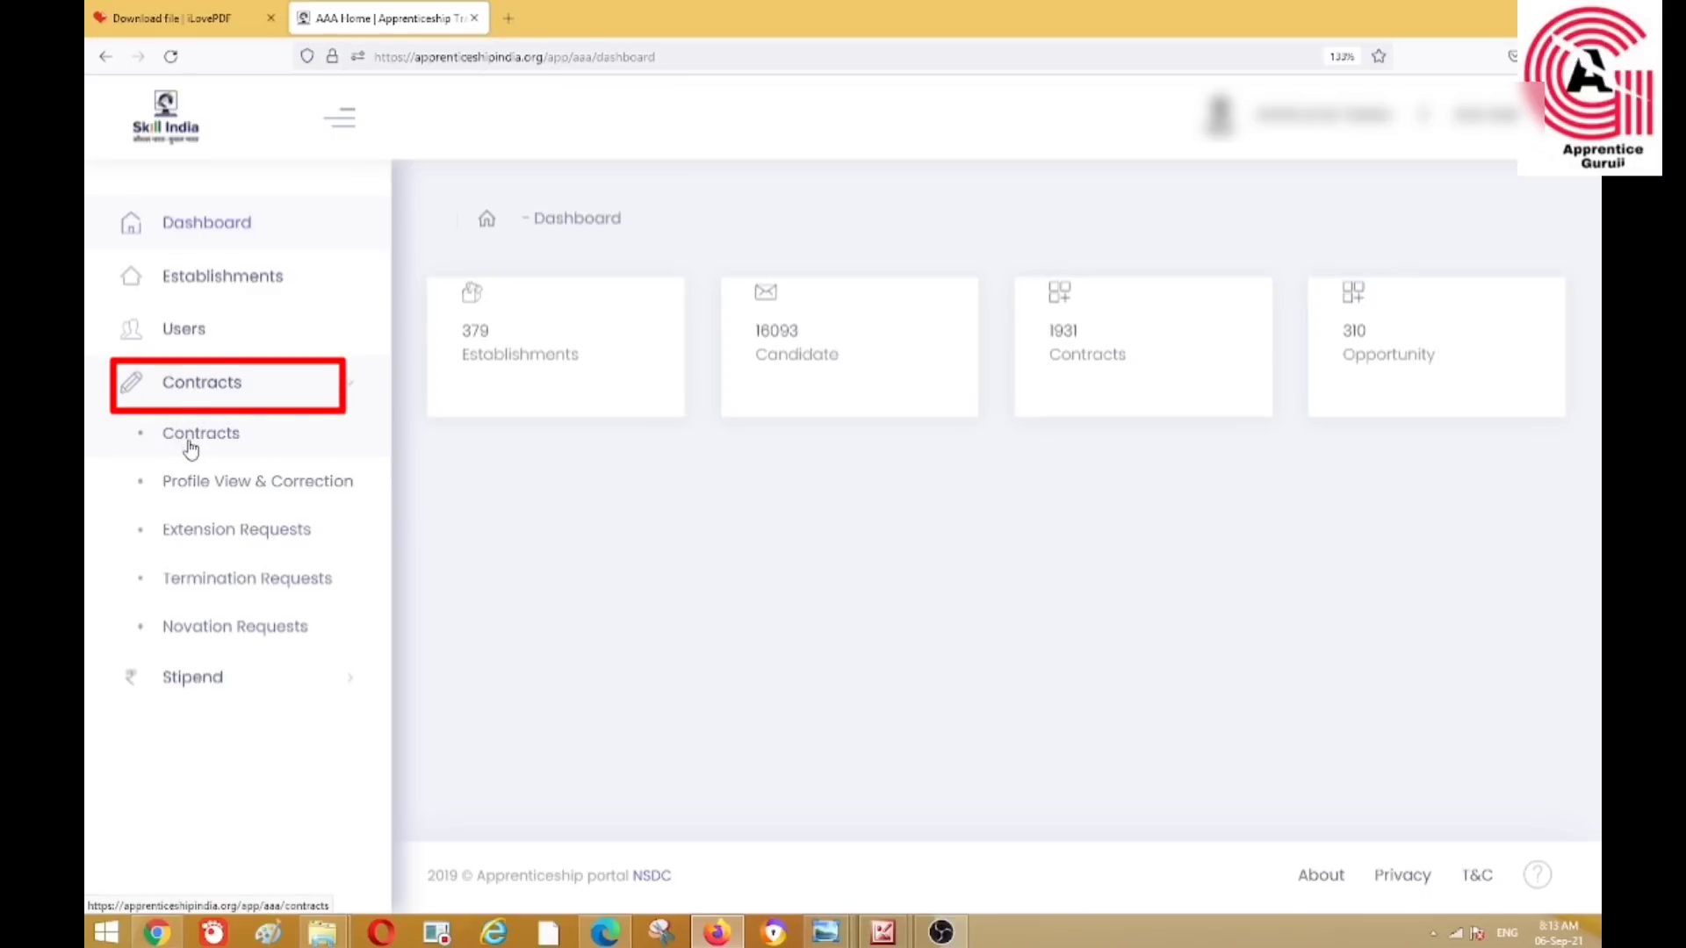
pyautogui.click(217, 492)
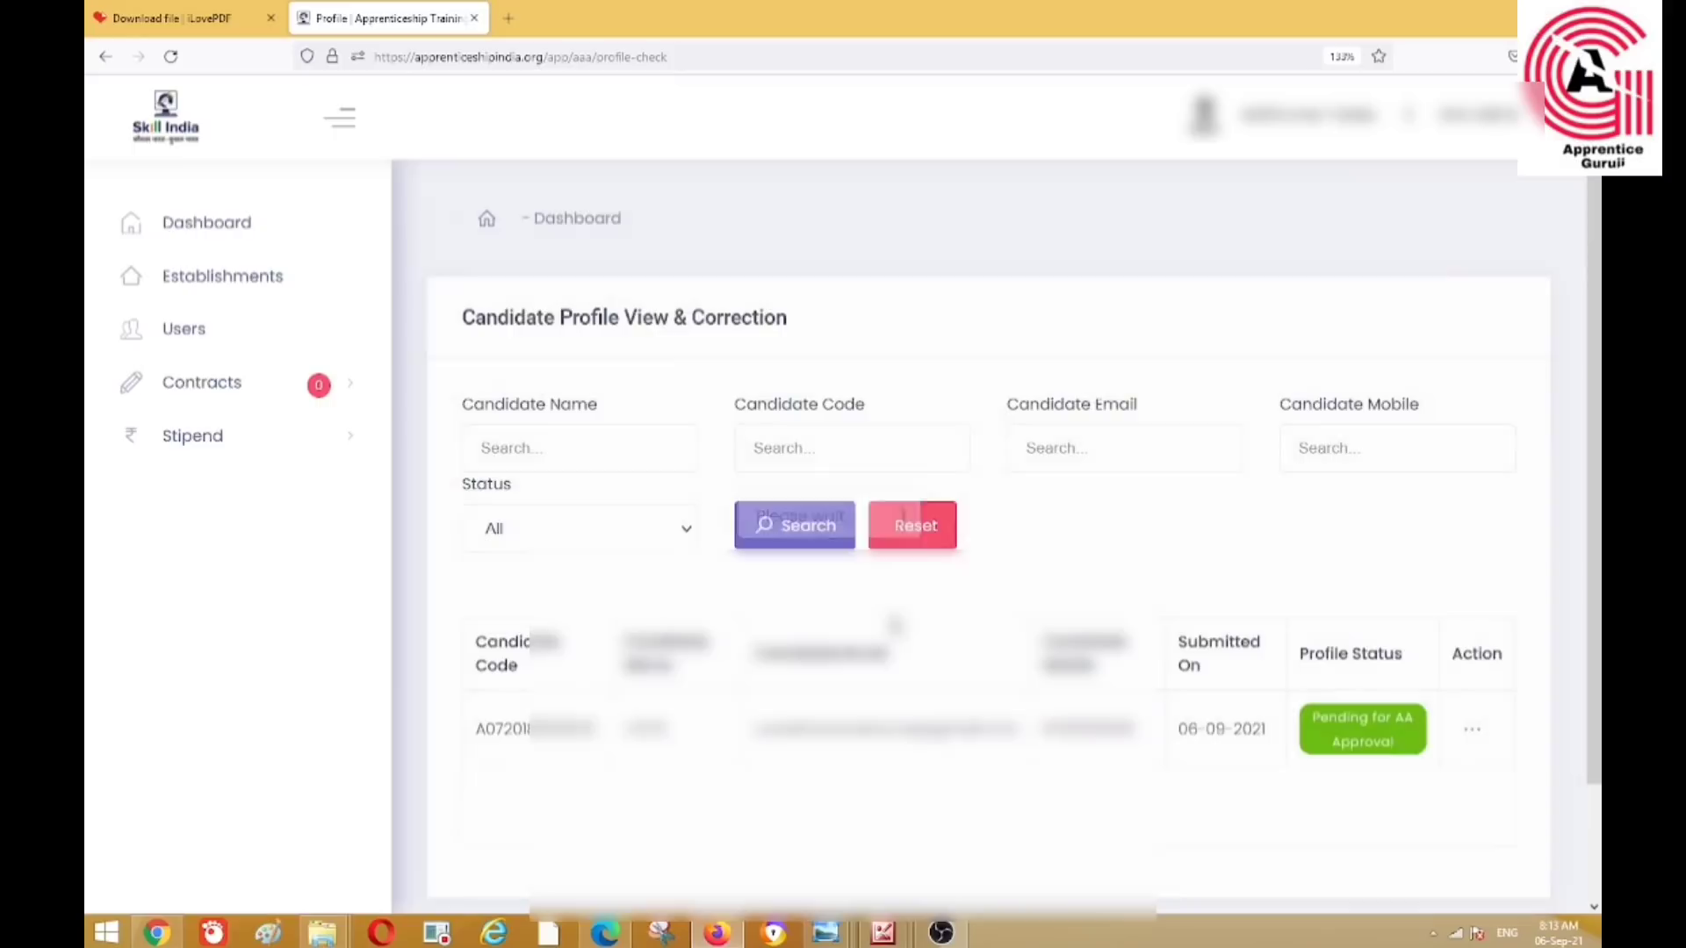
pyautogui.scroll(-2, 895, 625)
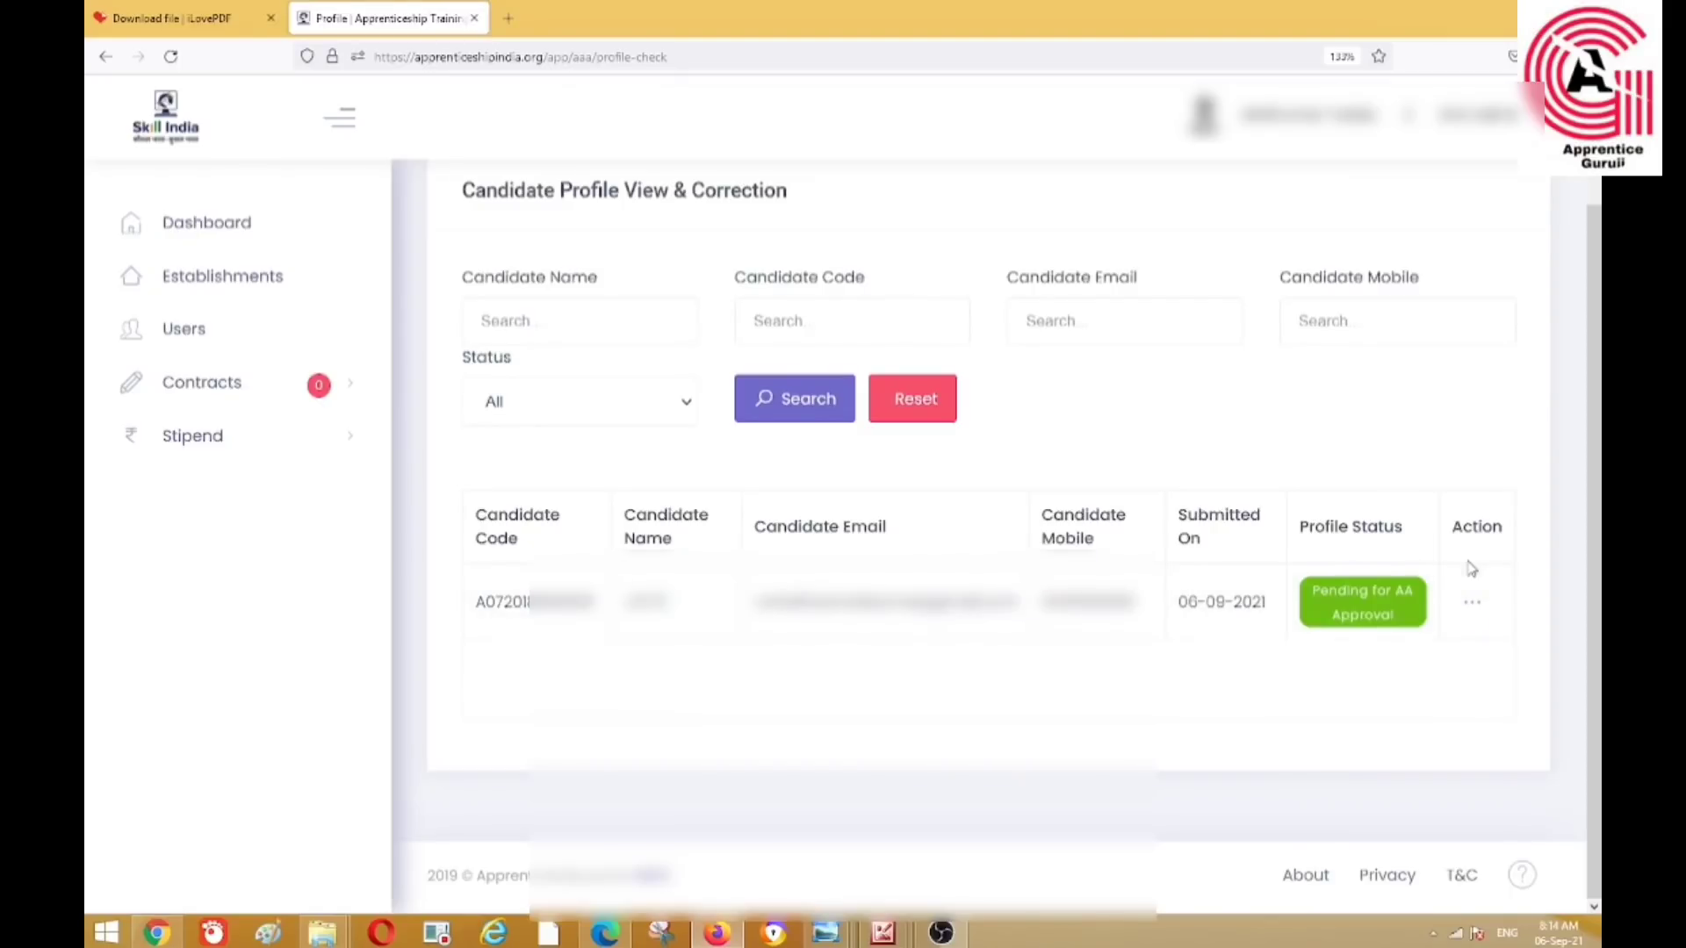
# Open the profile details of the request pending AA approval and review the candidate's personal, training and education qualification details.
pyautogui.click(1471, 602)
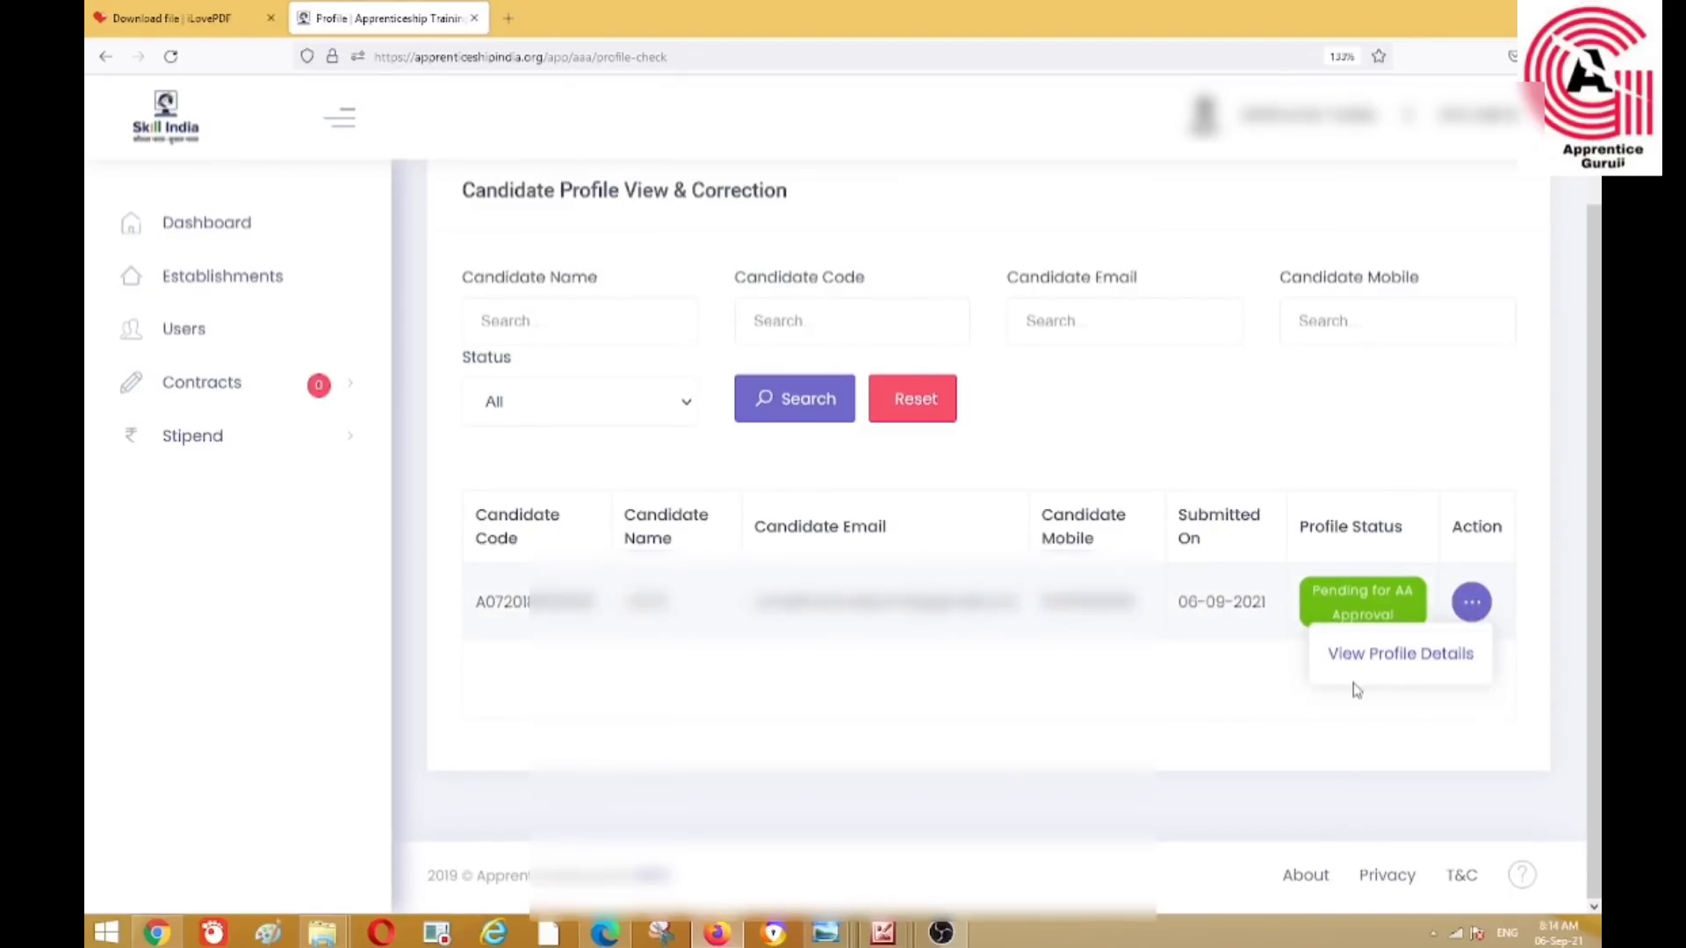
pyautogui.click(1374, 658)
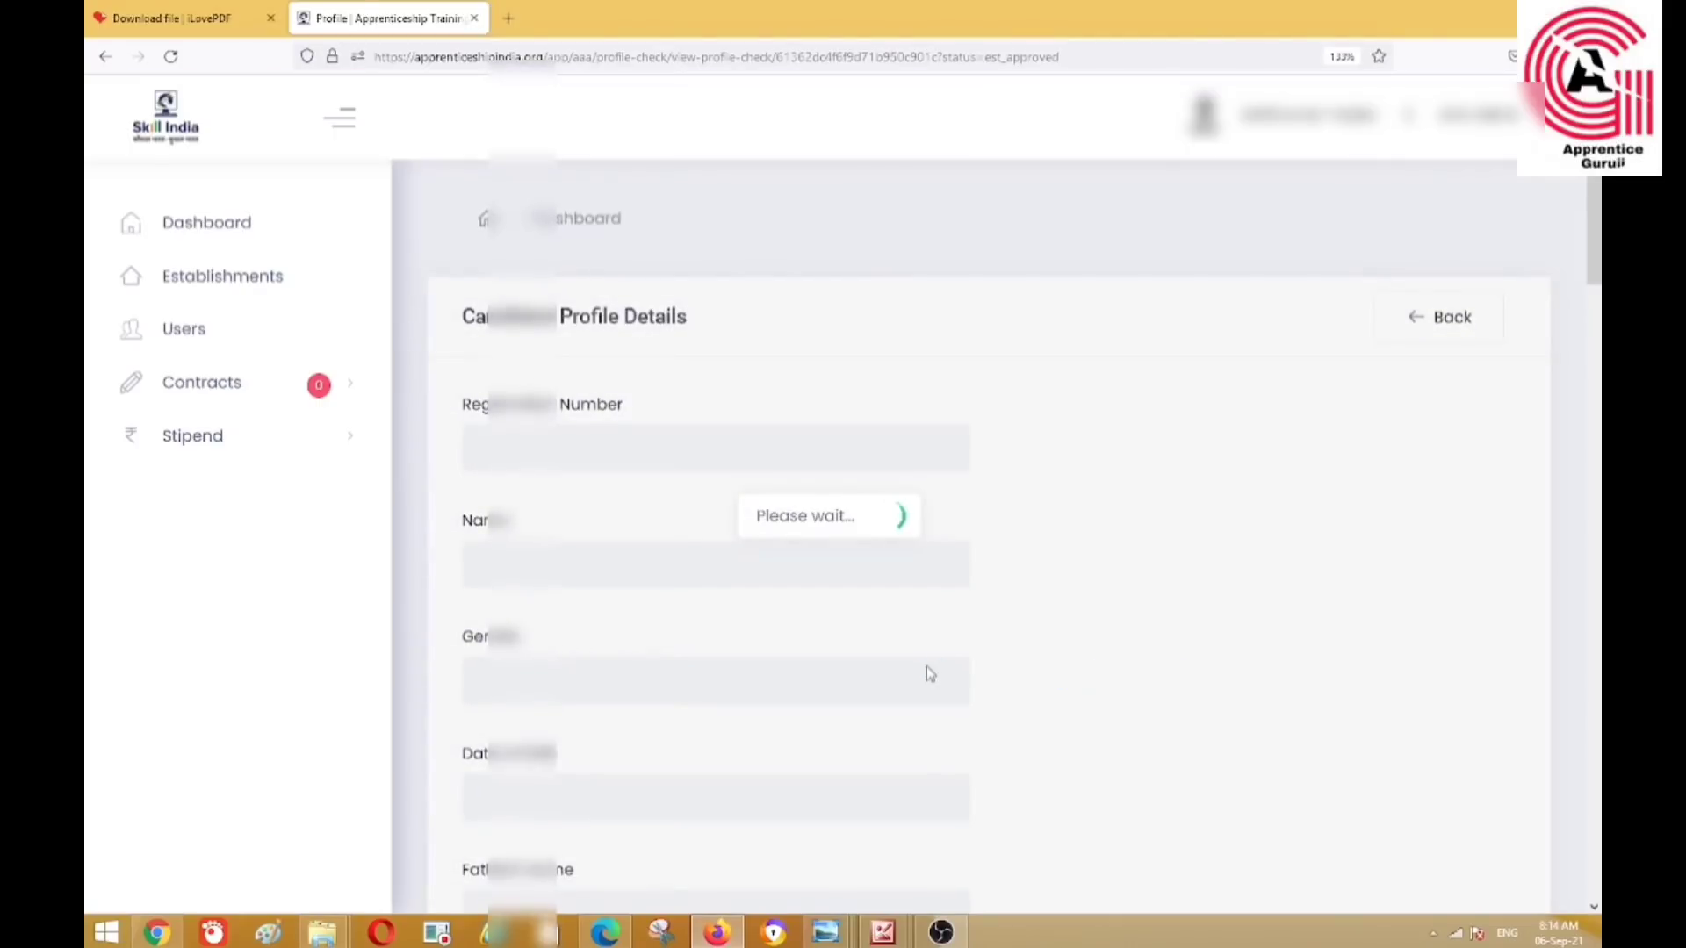
pyautogui.scroll(-2, 890, 658)
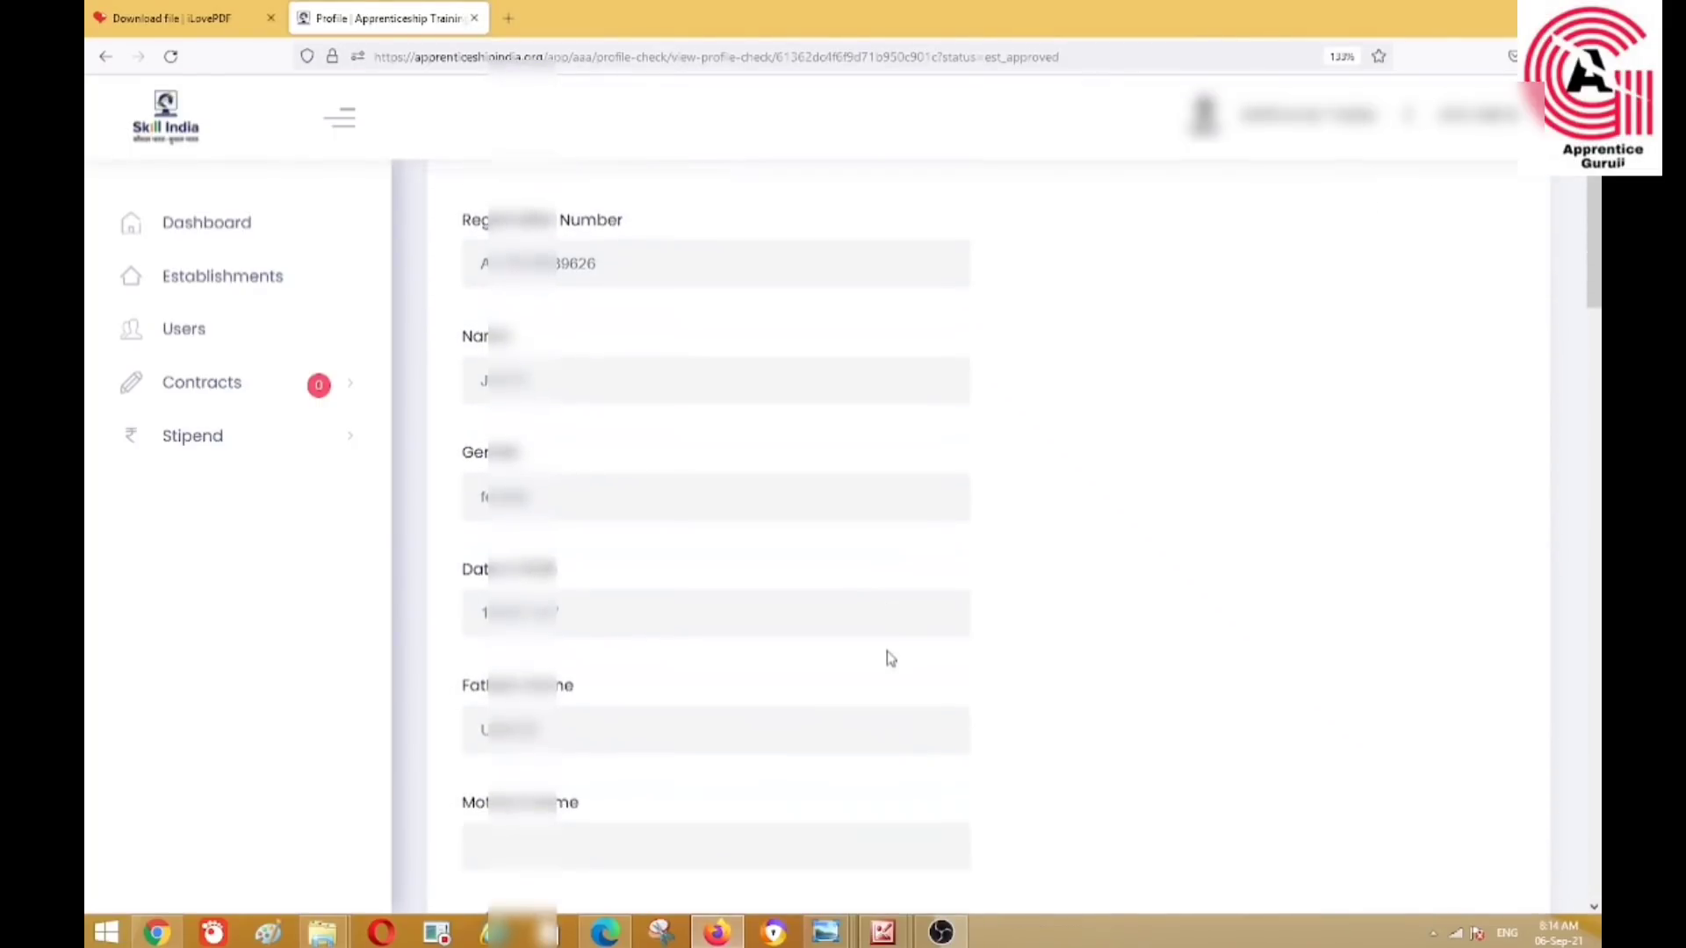
pyautogui.scroll(-4, 891, 659)
pyautogui.scroll(5, 891, 658)
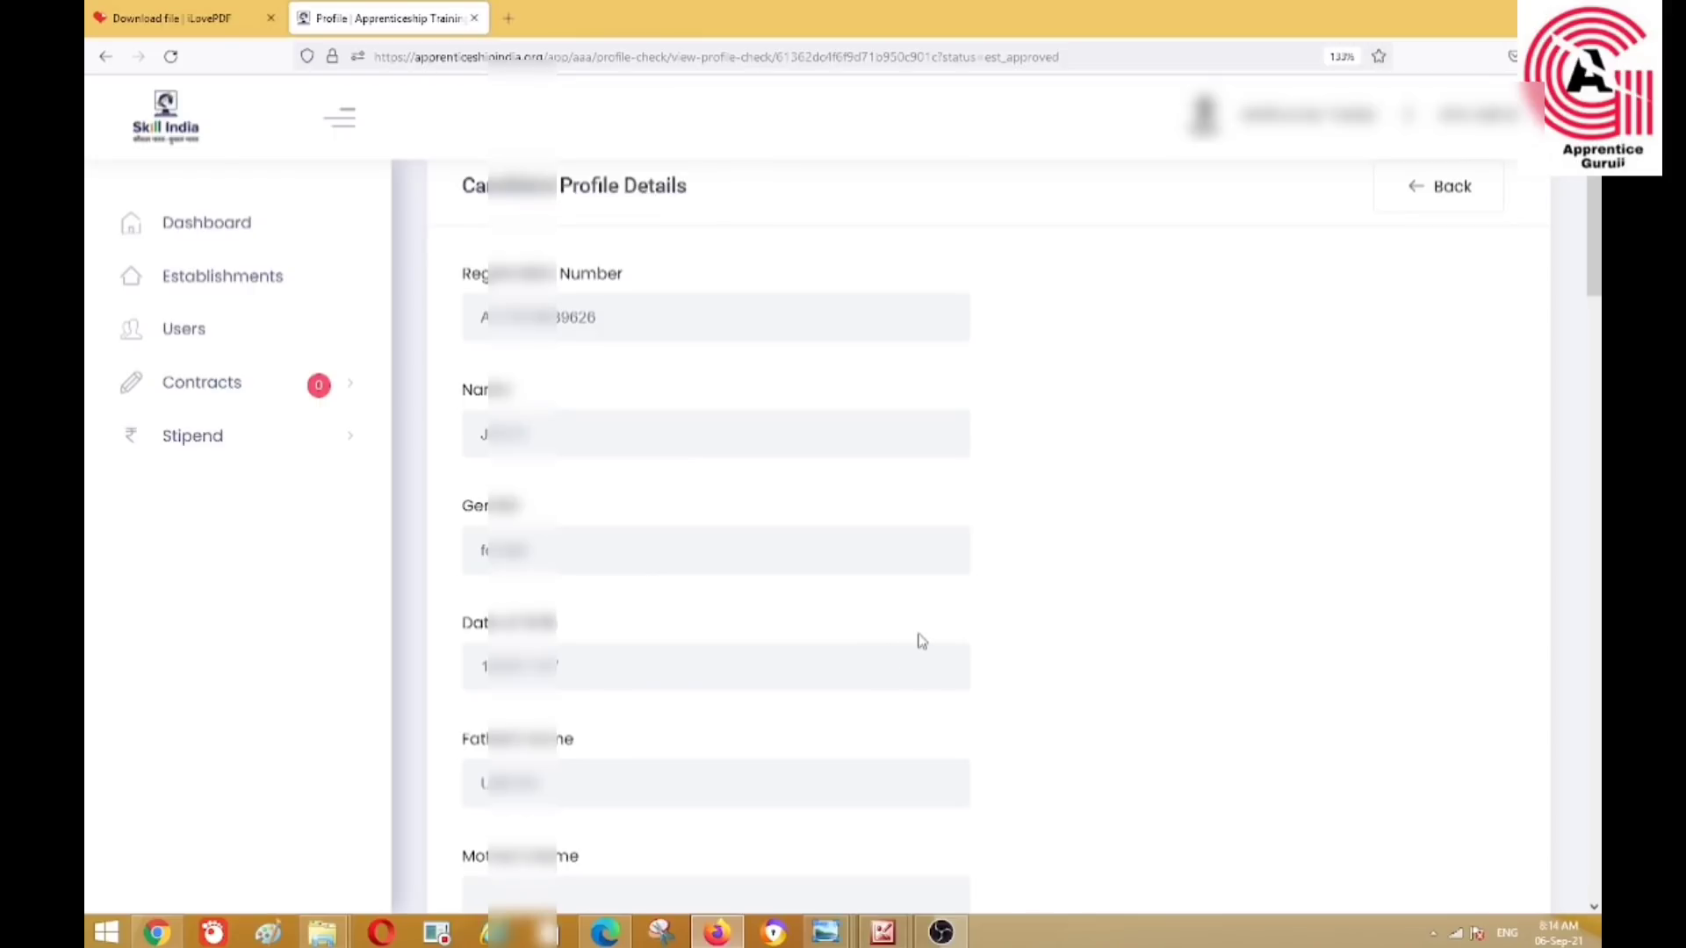
pyautogui.scroll(-3, 921, 640)
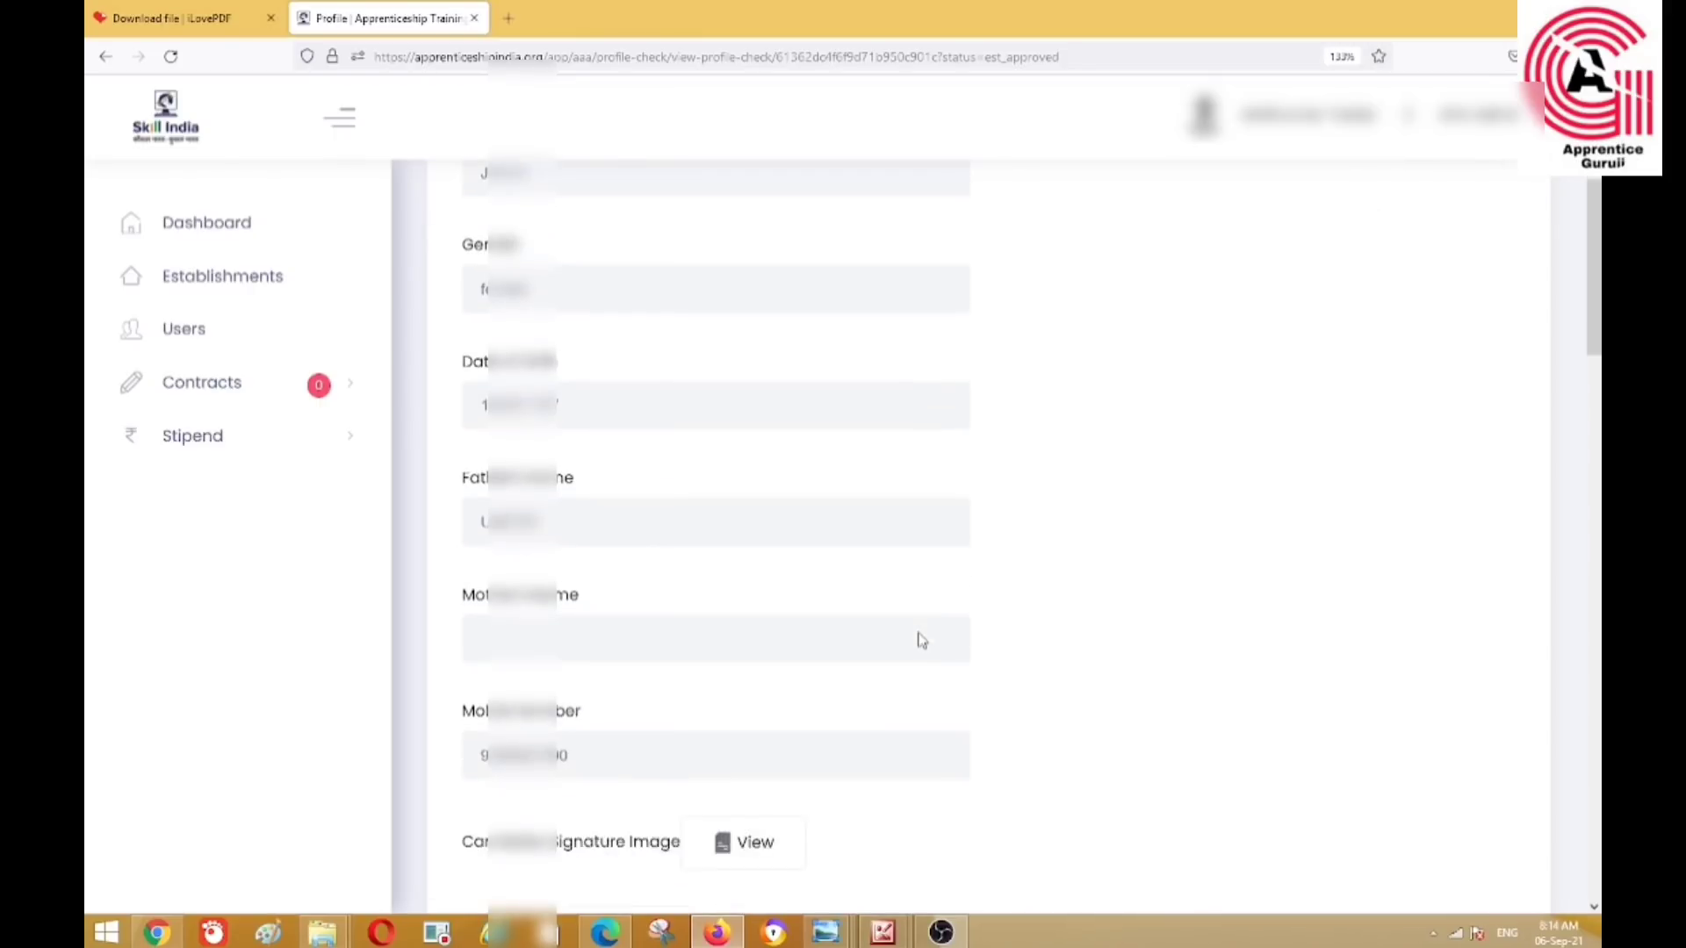
pyautogui.scroll(-8, 921, 640)
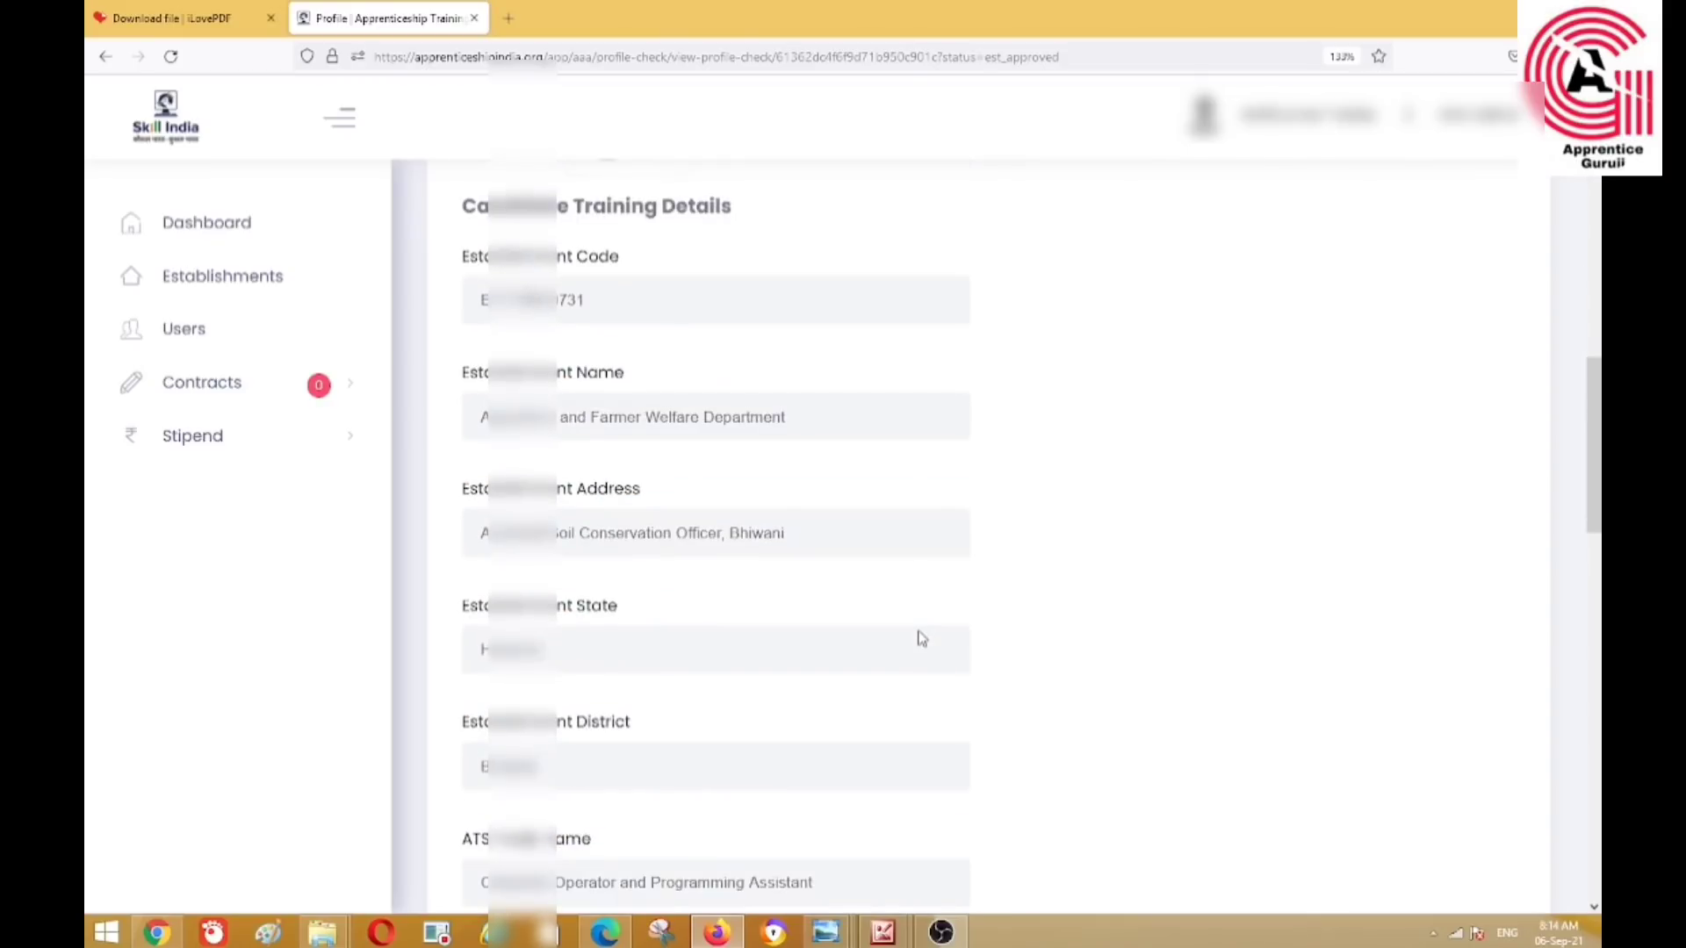
pyautogui.scroll(-9, 920, 639)
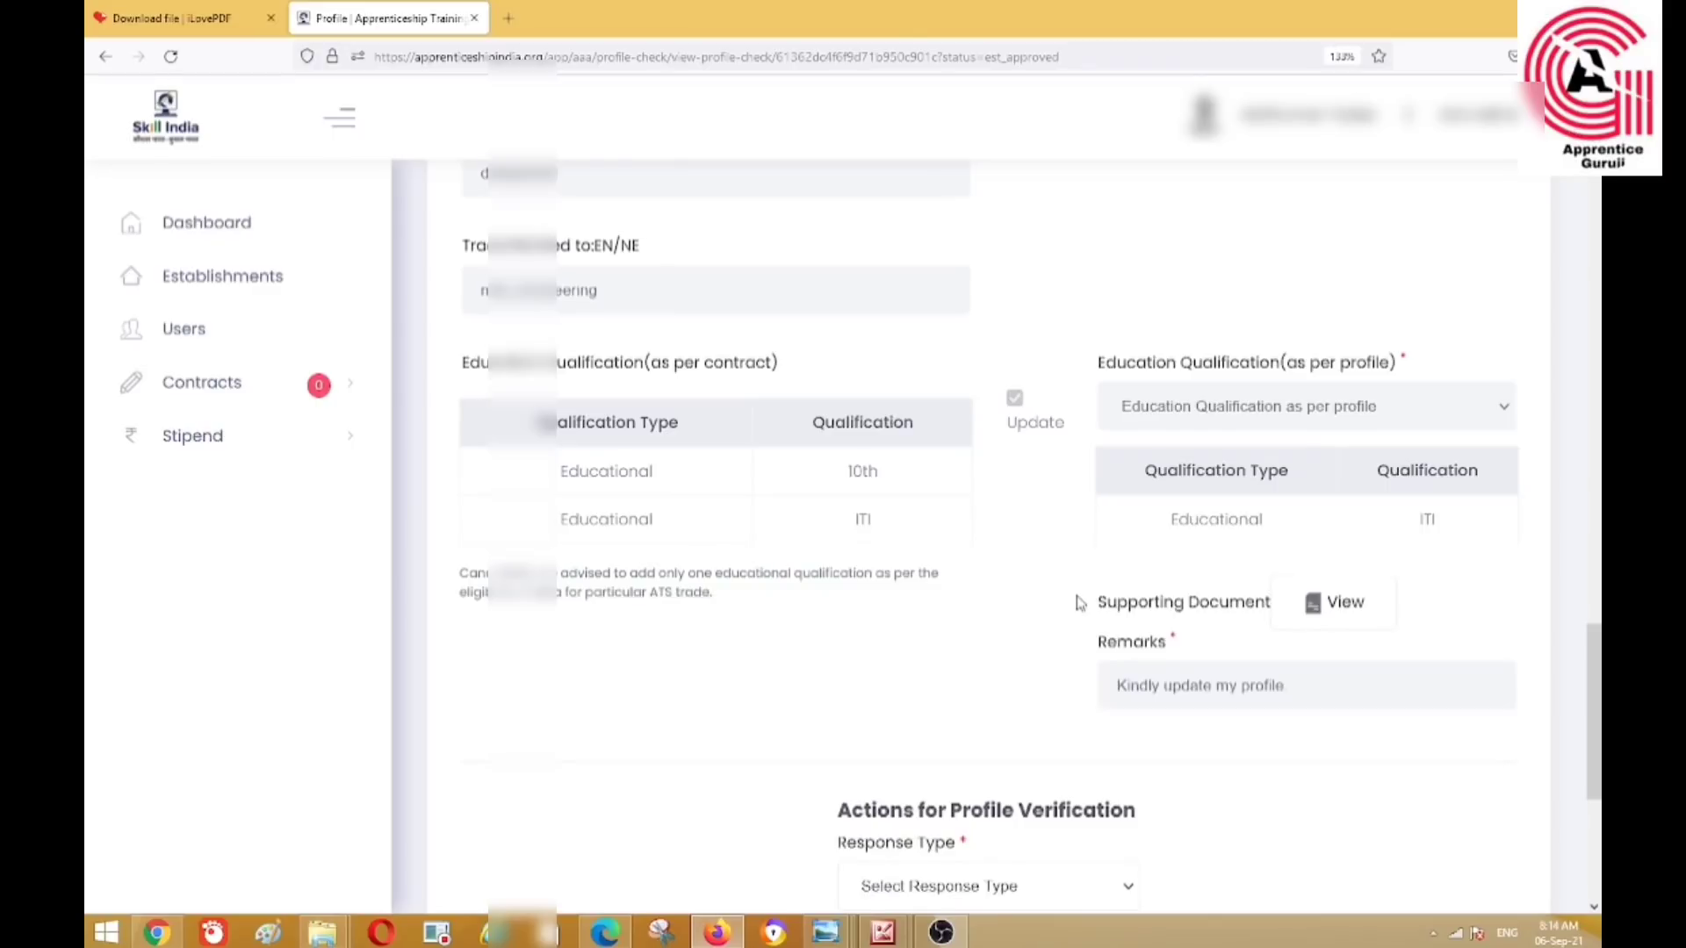
# Set the AA's response type to Approved with the remark "Approved", and submit and confirm the profile review.
pyautogui.scroll(-1, 1078, 602)
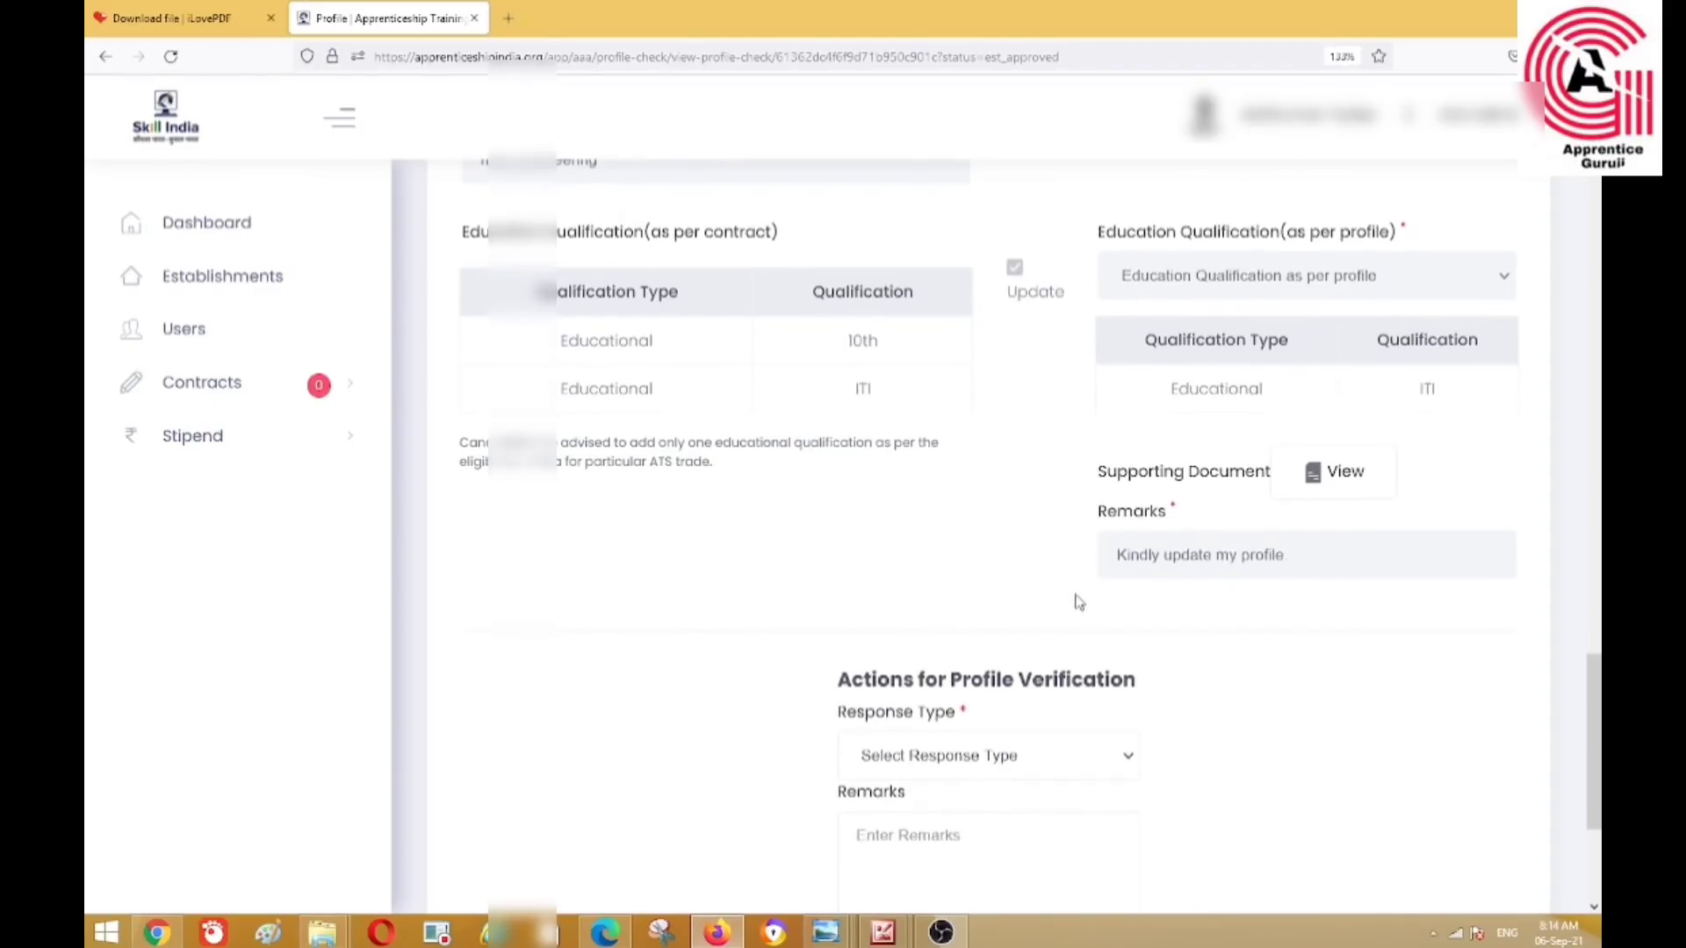
pyautogui.scroll(-1, 1078, 601)
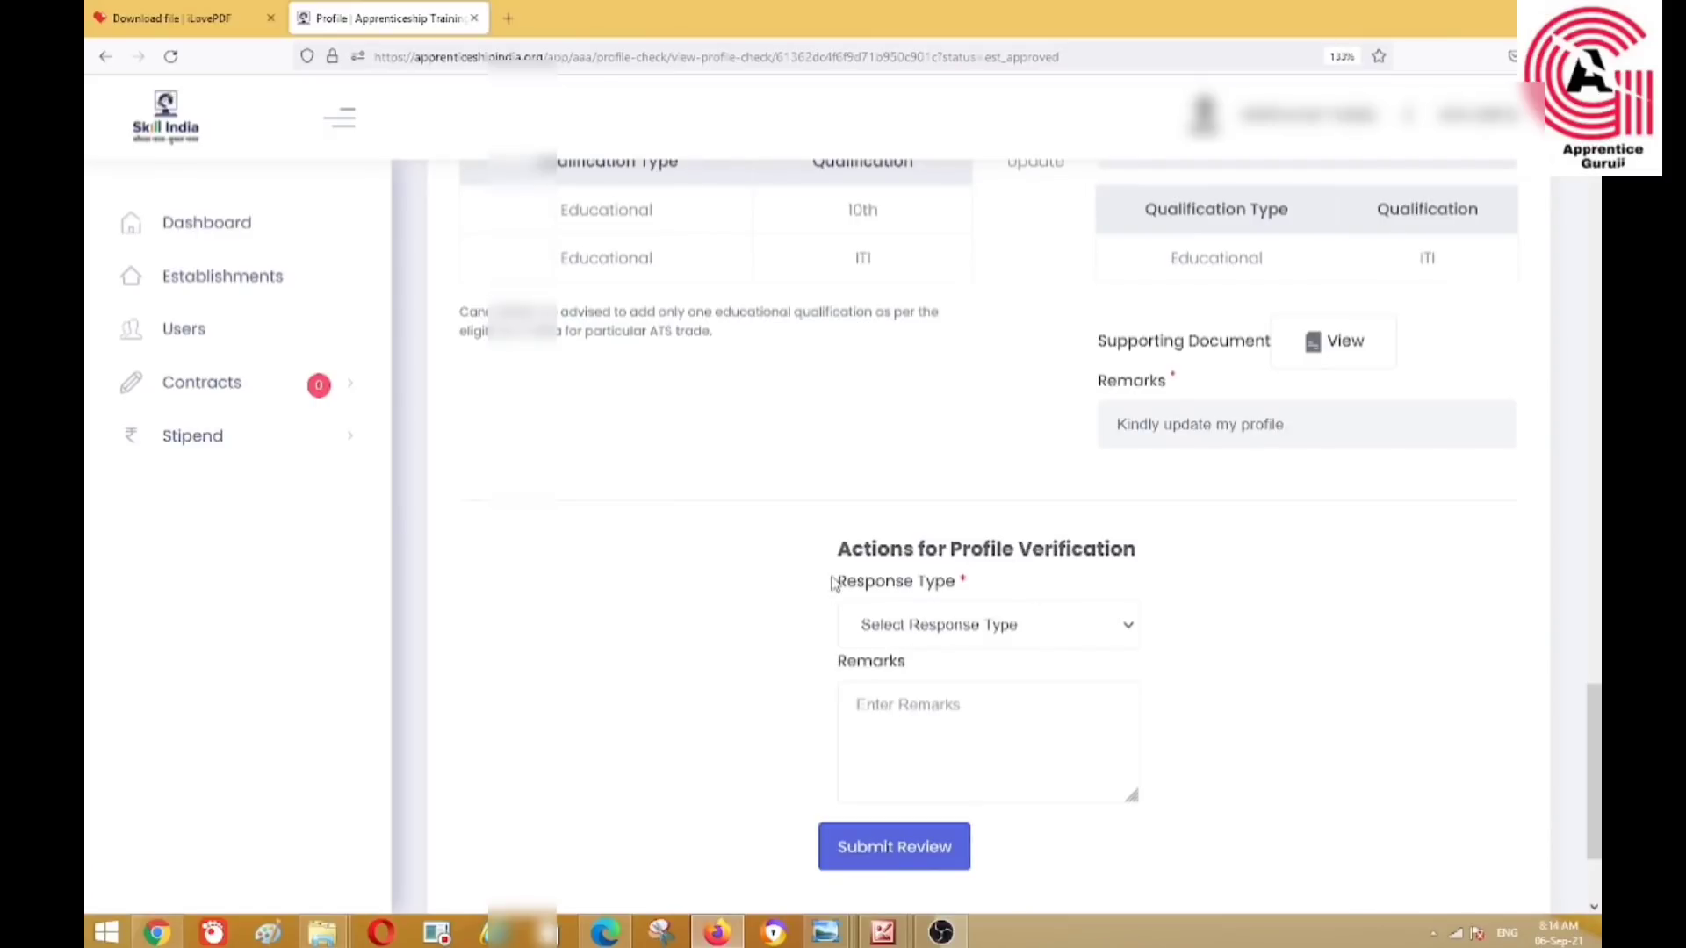
pyautogui.click(928, 628)
pyautogui.click(901, 694)
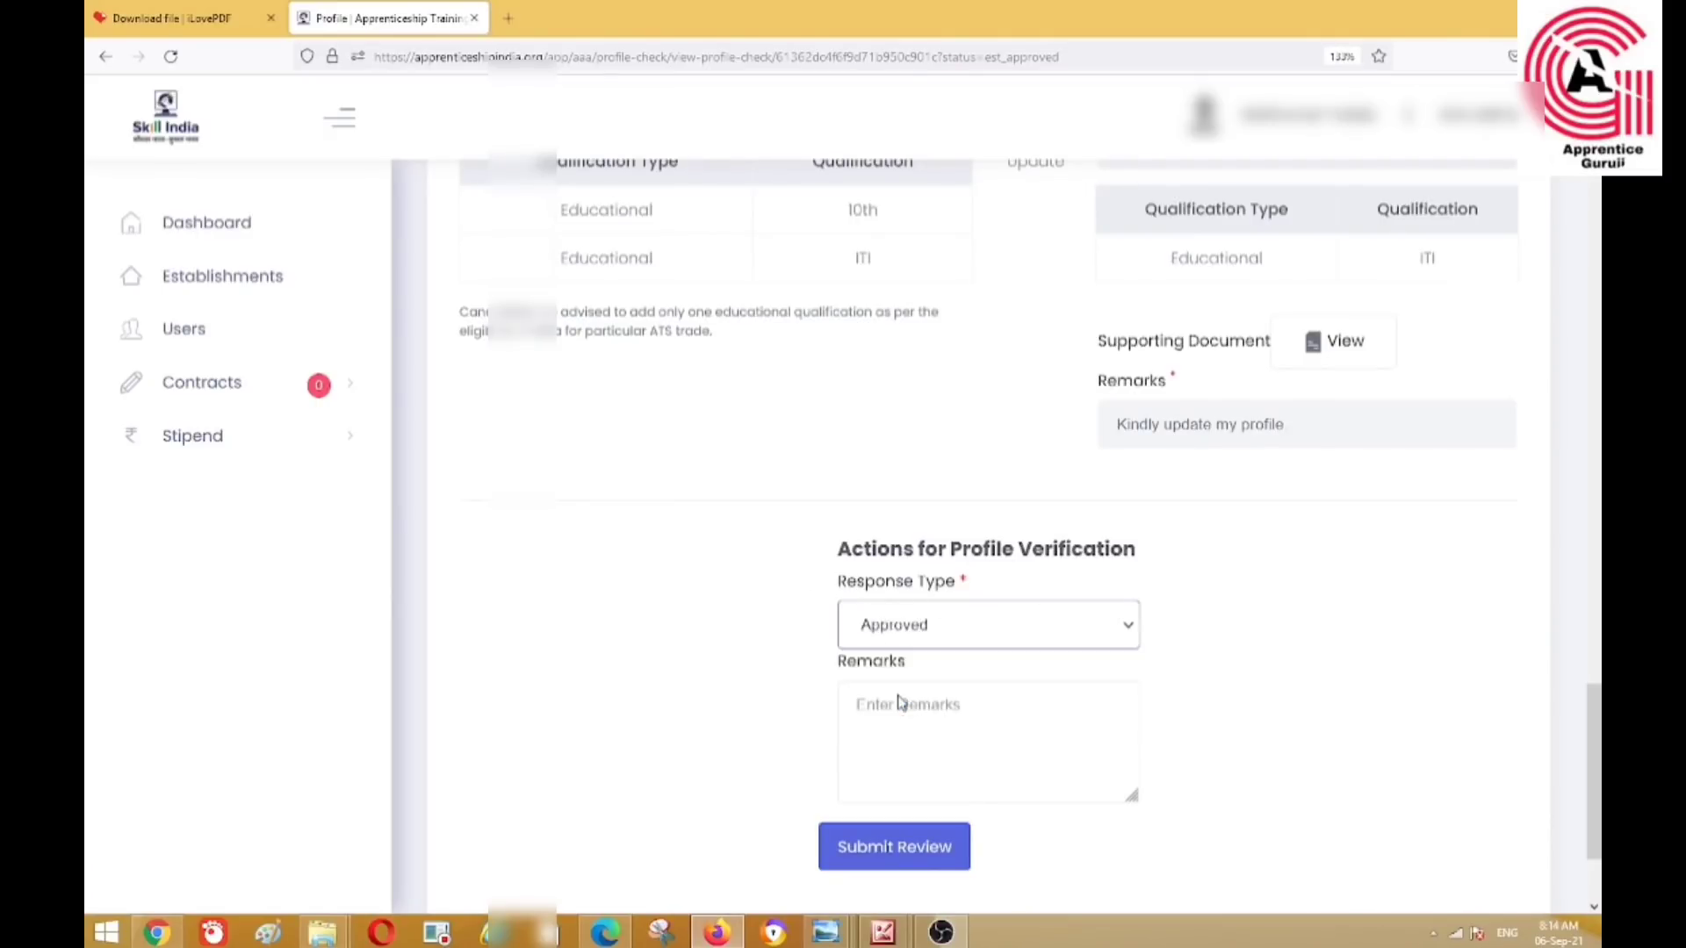
pyautogui.scroll(-2, 876, 696)
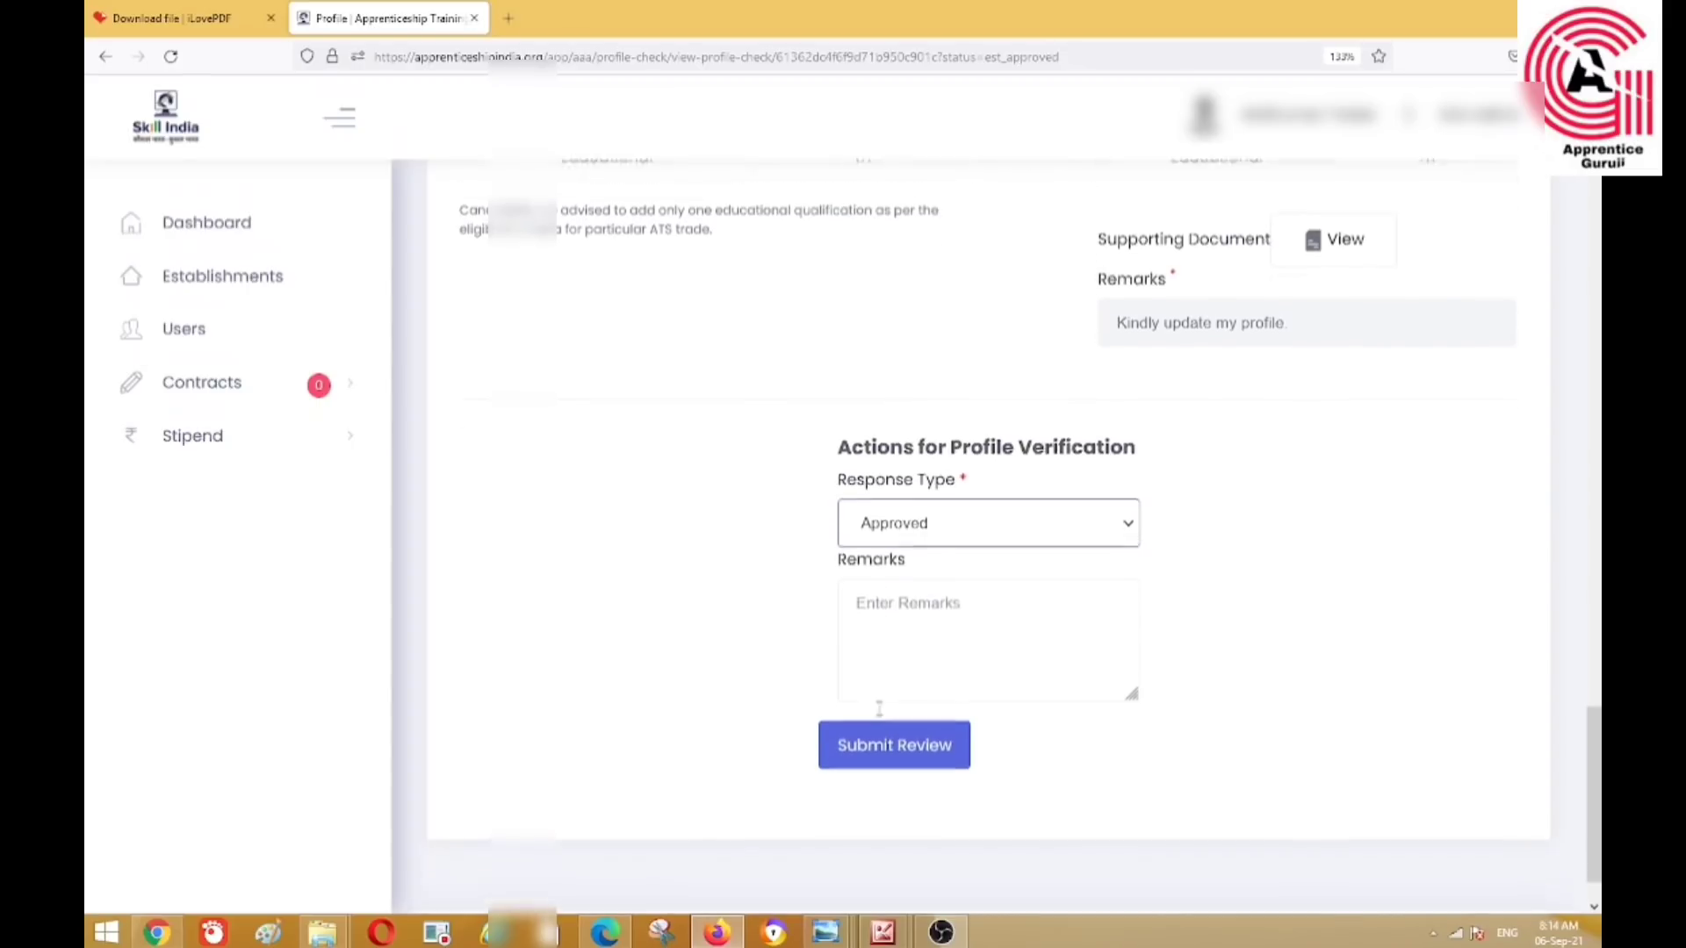
pyautogui.click(892, 594)
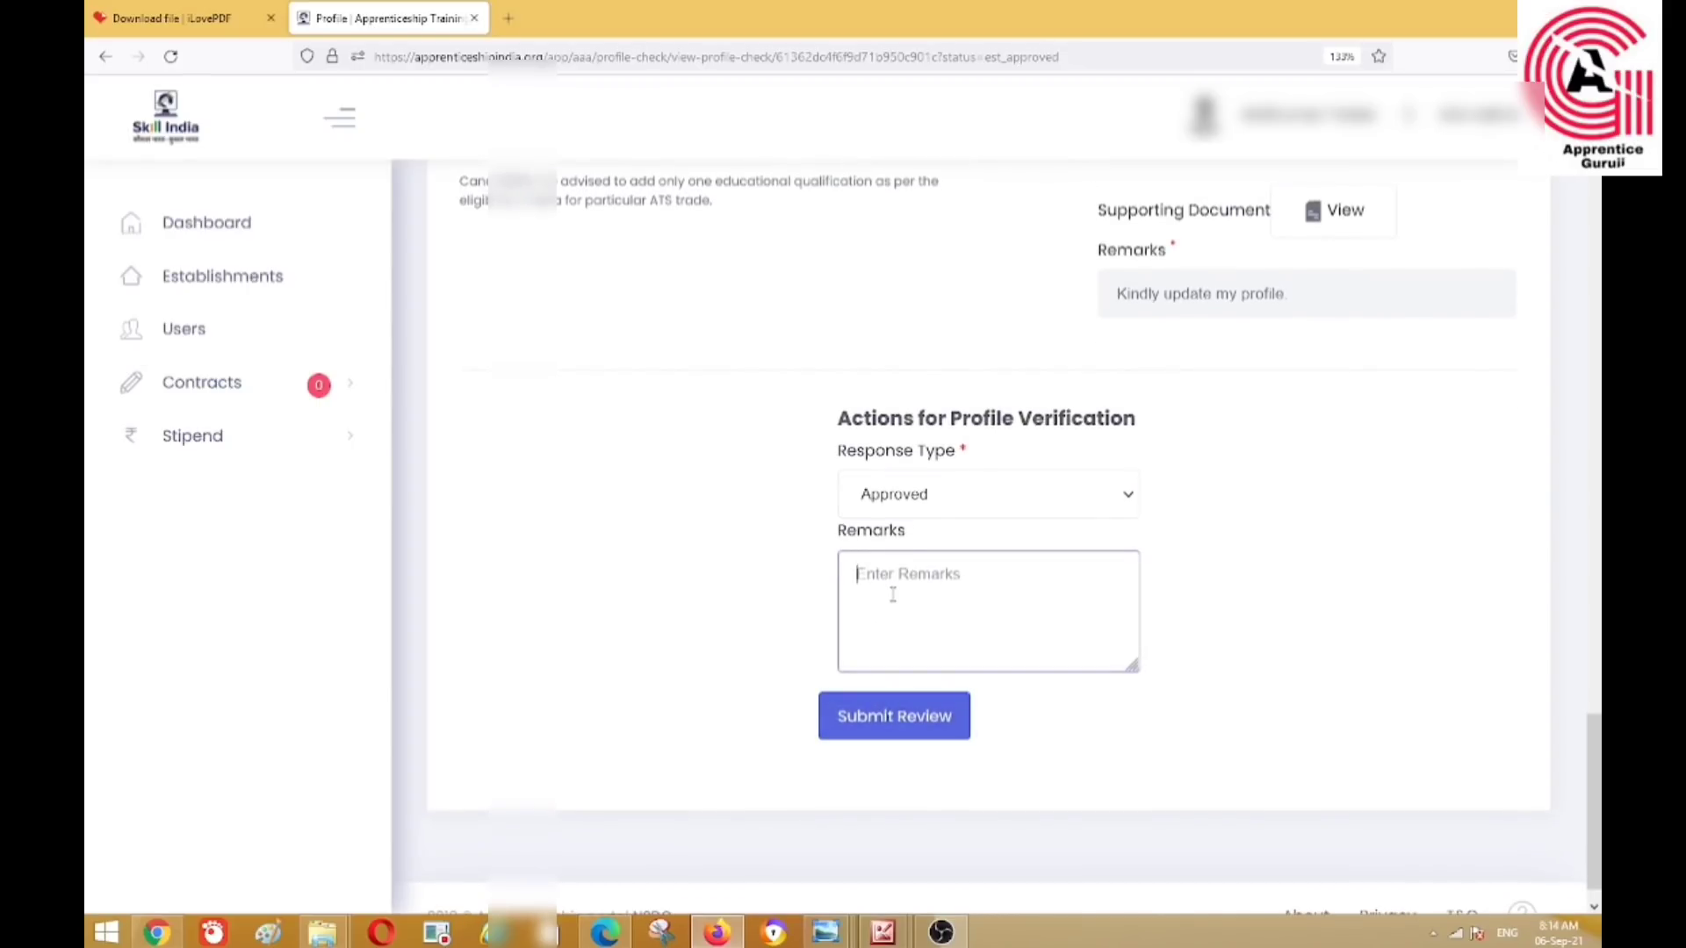
pyautogui.write('Approved')
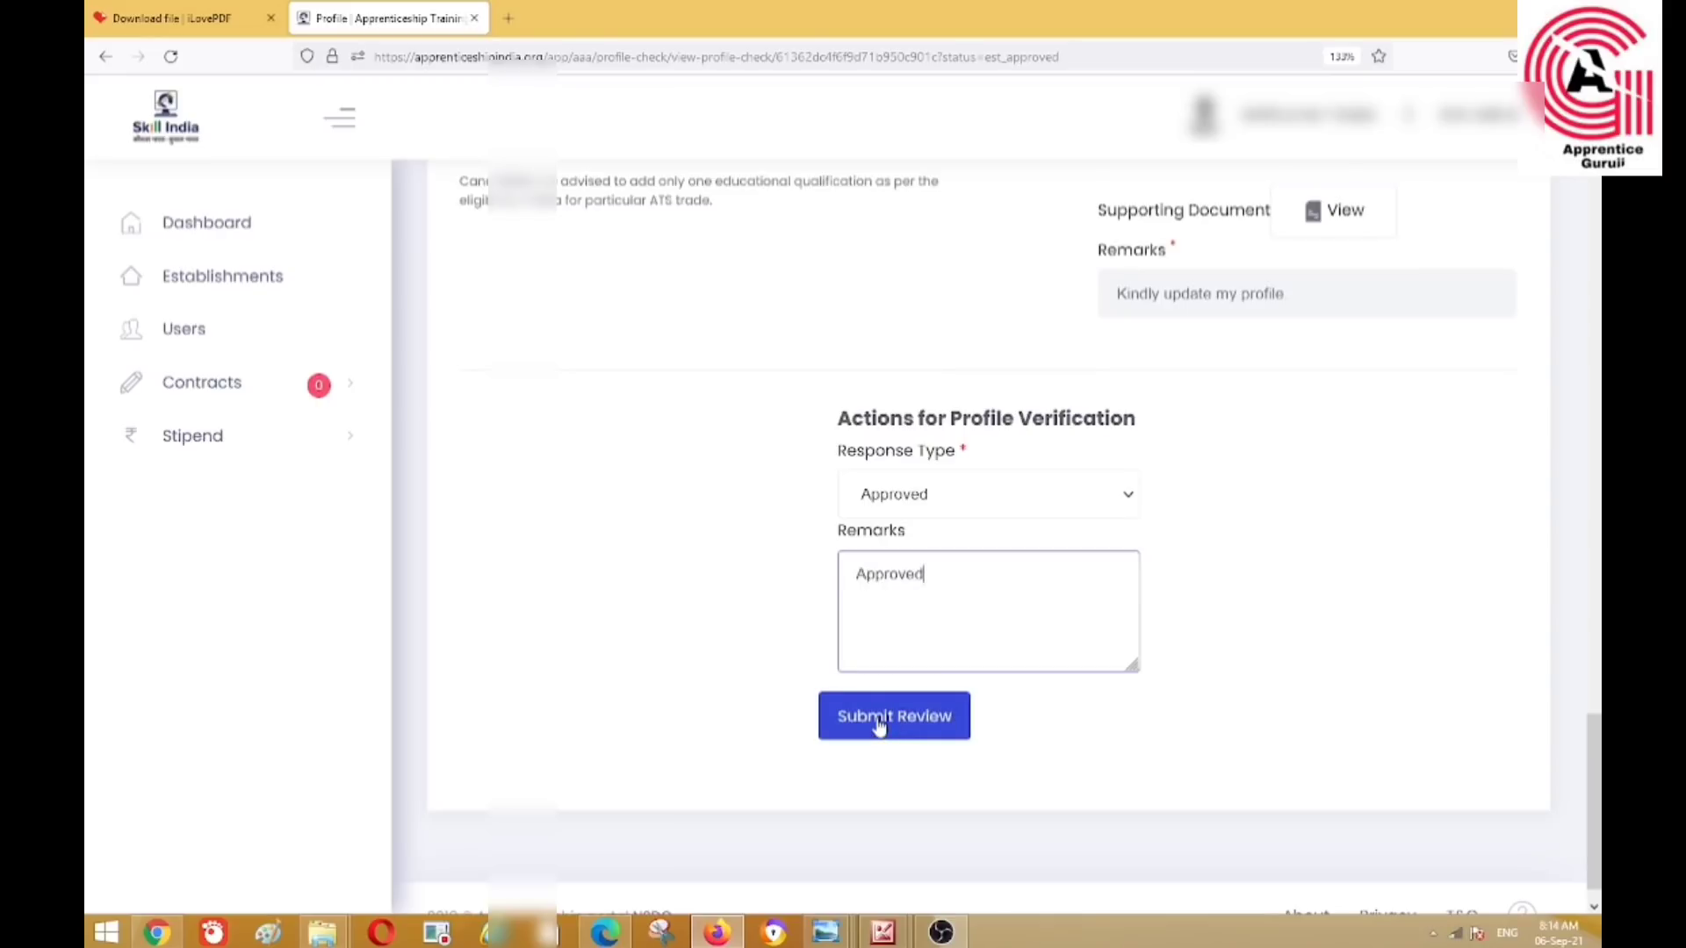
pyautogui.click(878, 723)
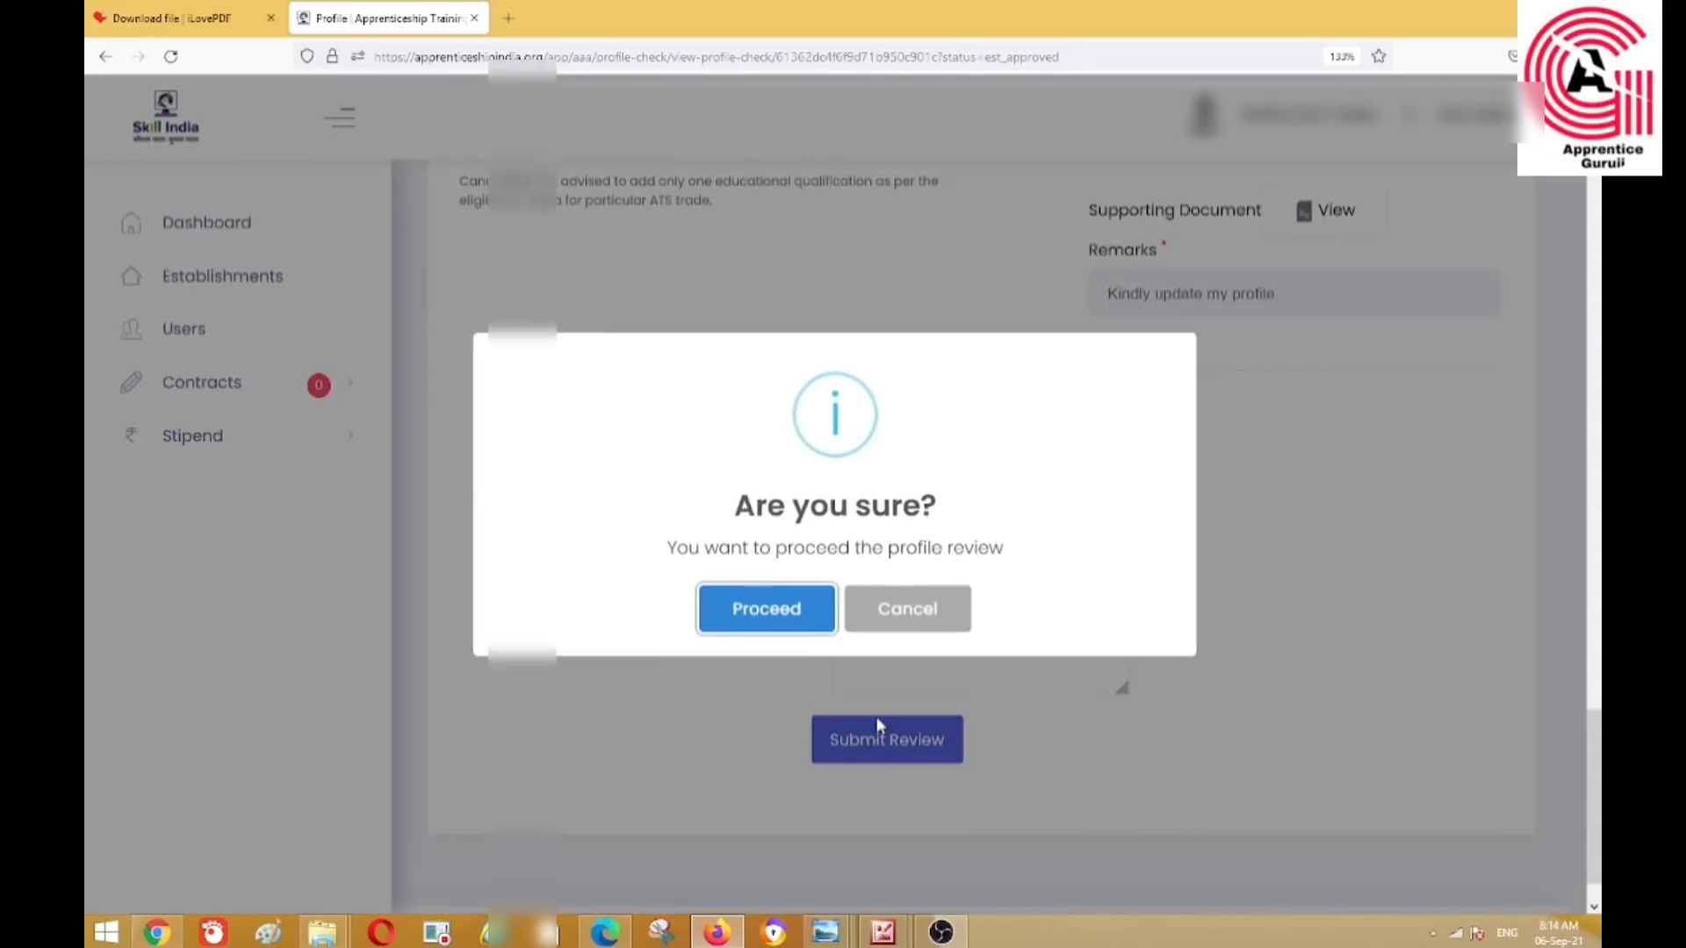
pyautogui.click(764, 619)
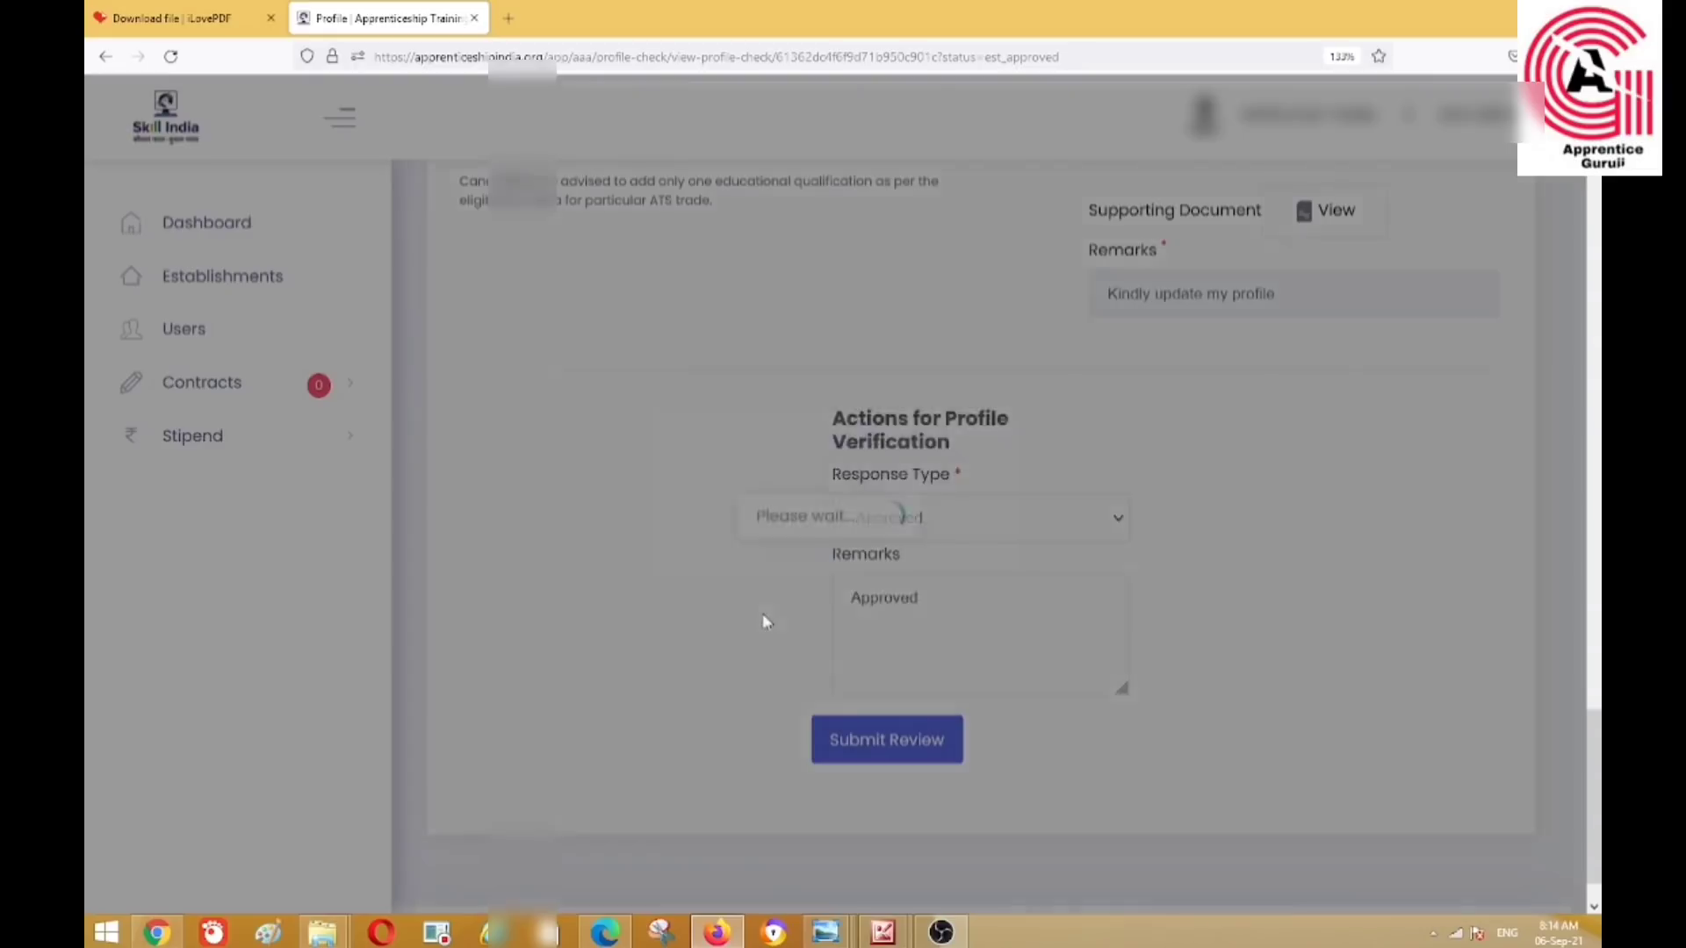